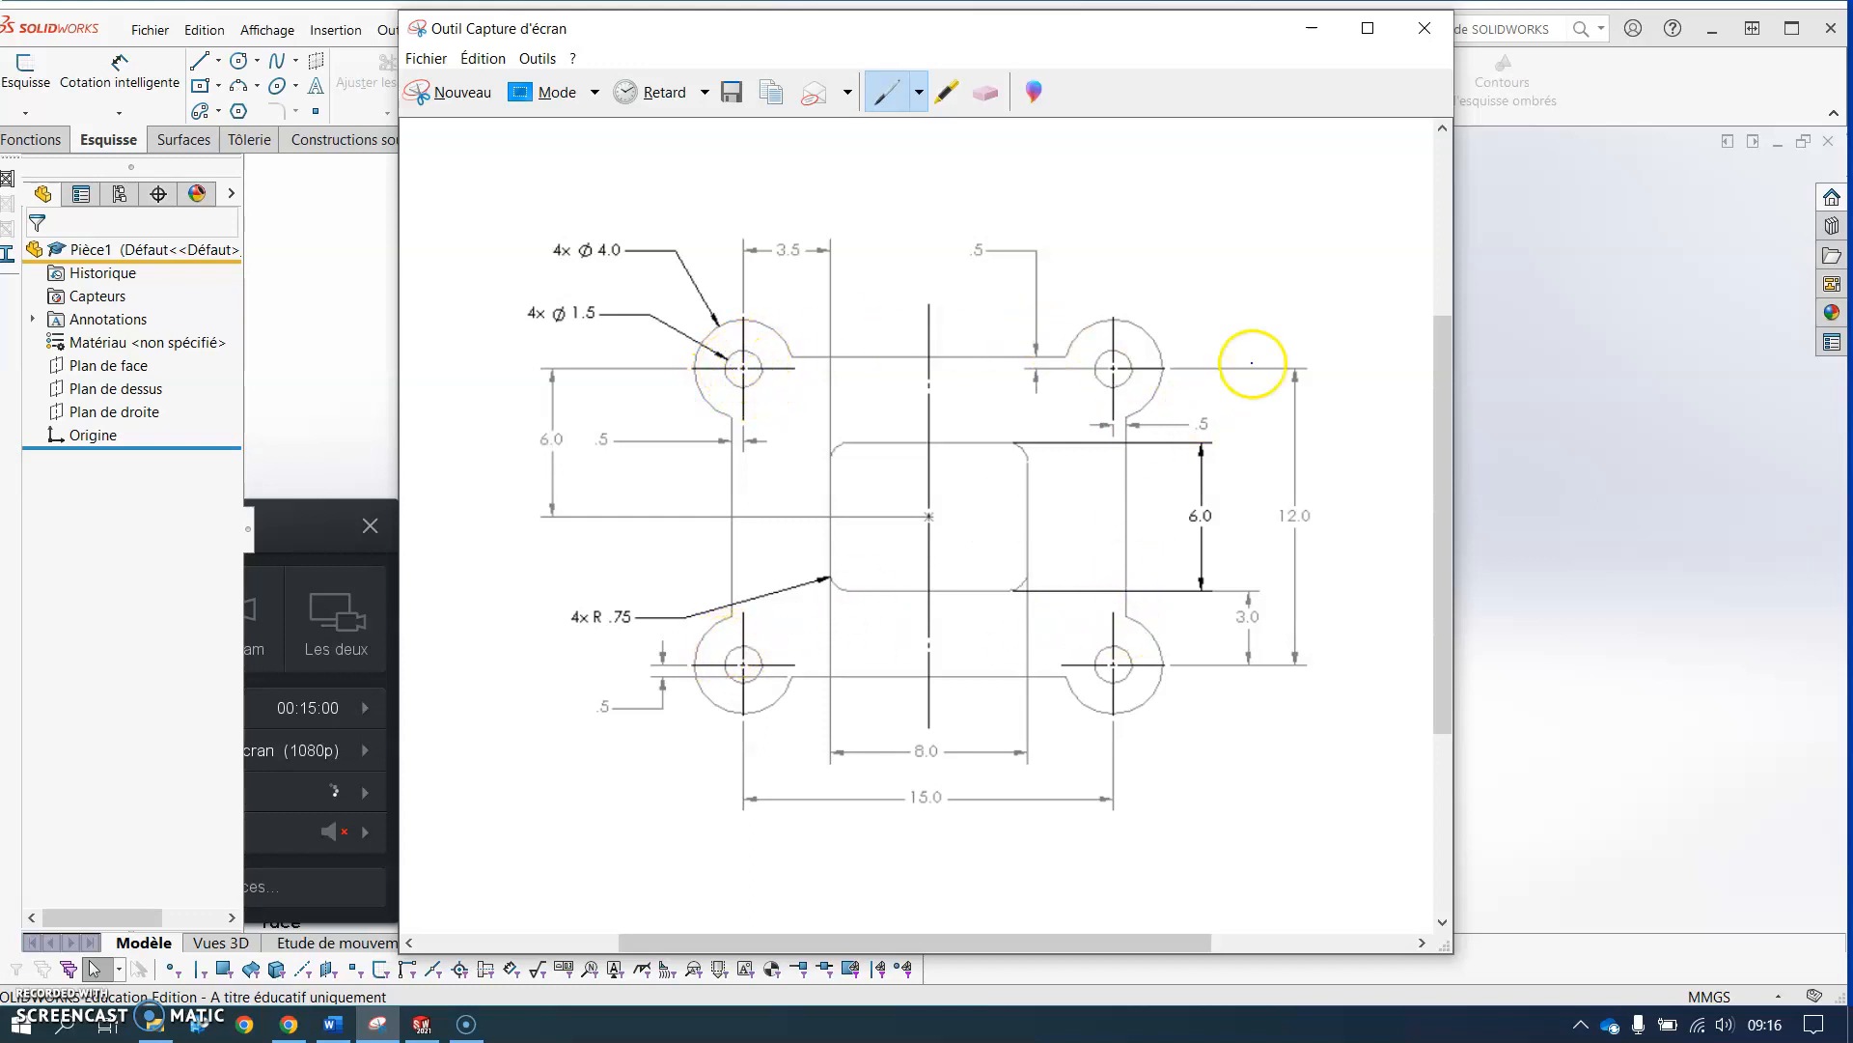
Step: Switch to SOLIDWORKS and start a new sketch on the front plane (Plan de face)
{"action": "left_click", "coordinate": [1554, 256]}
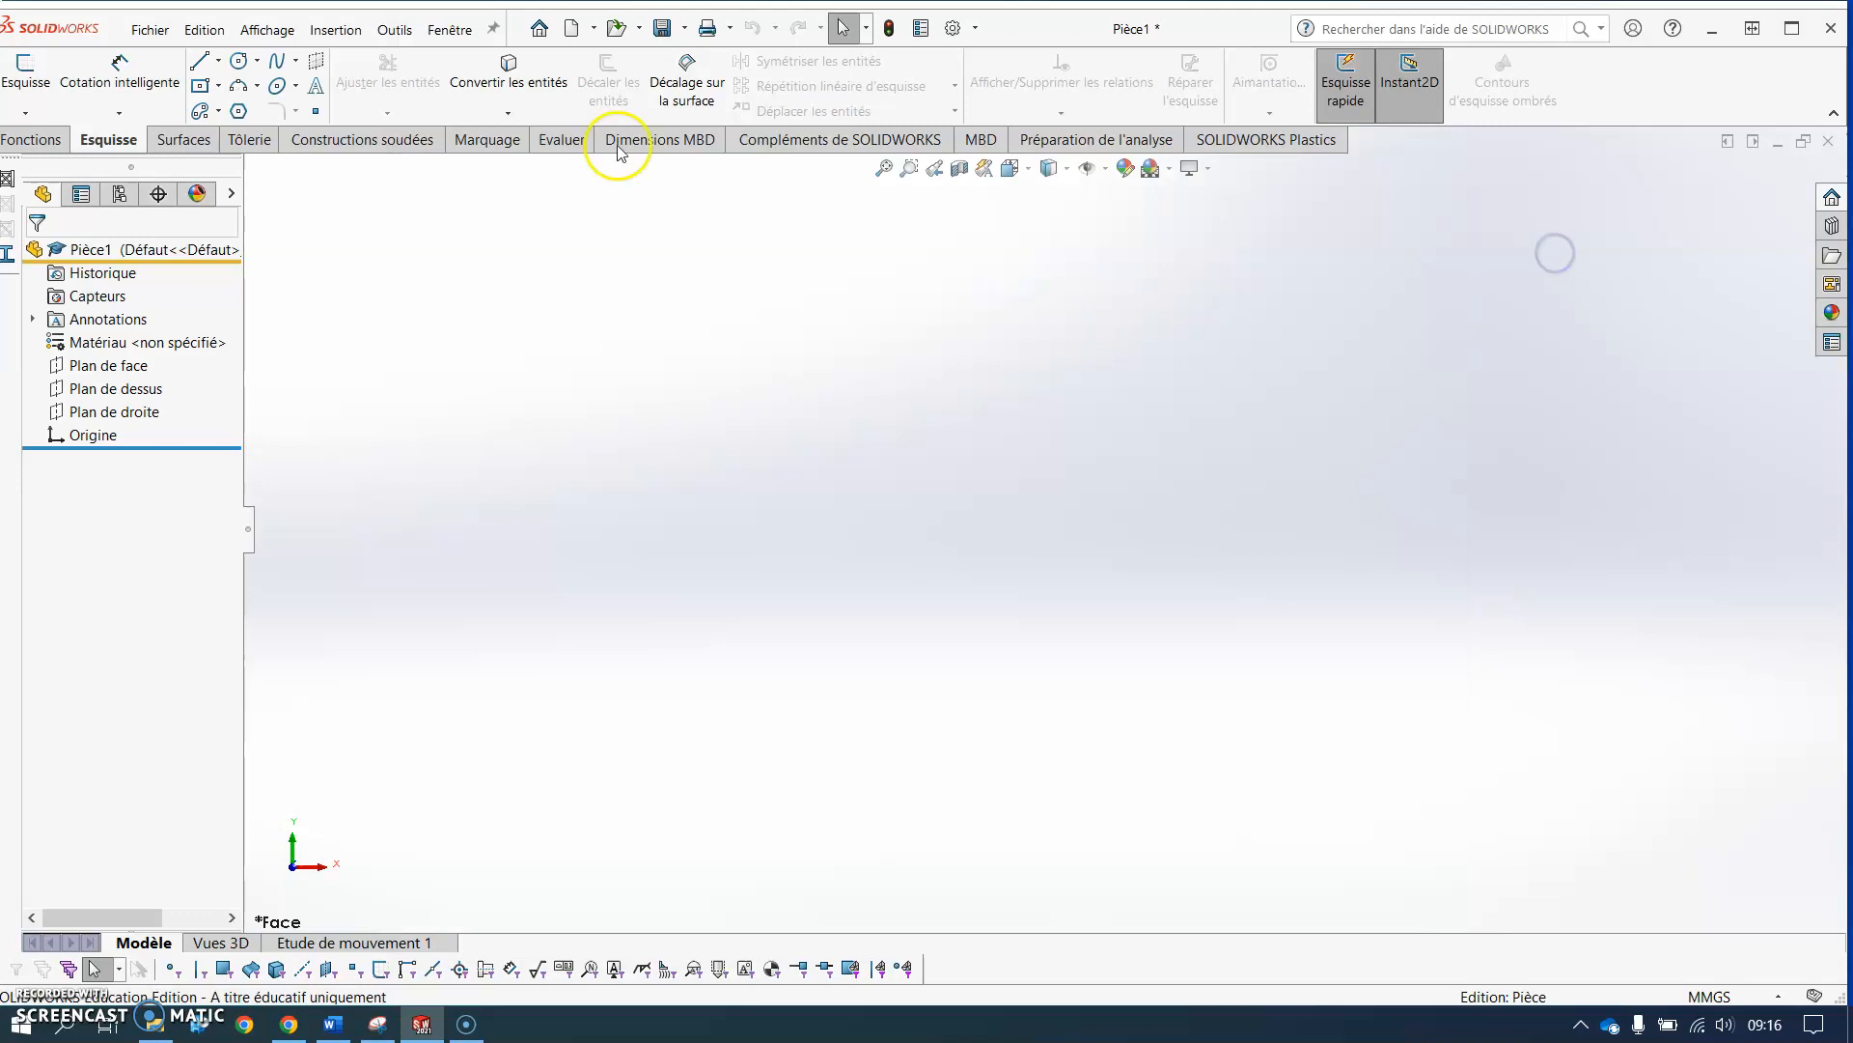
{"action": "left_click", "coordinate": [25, 72]}
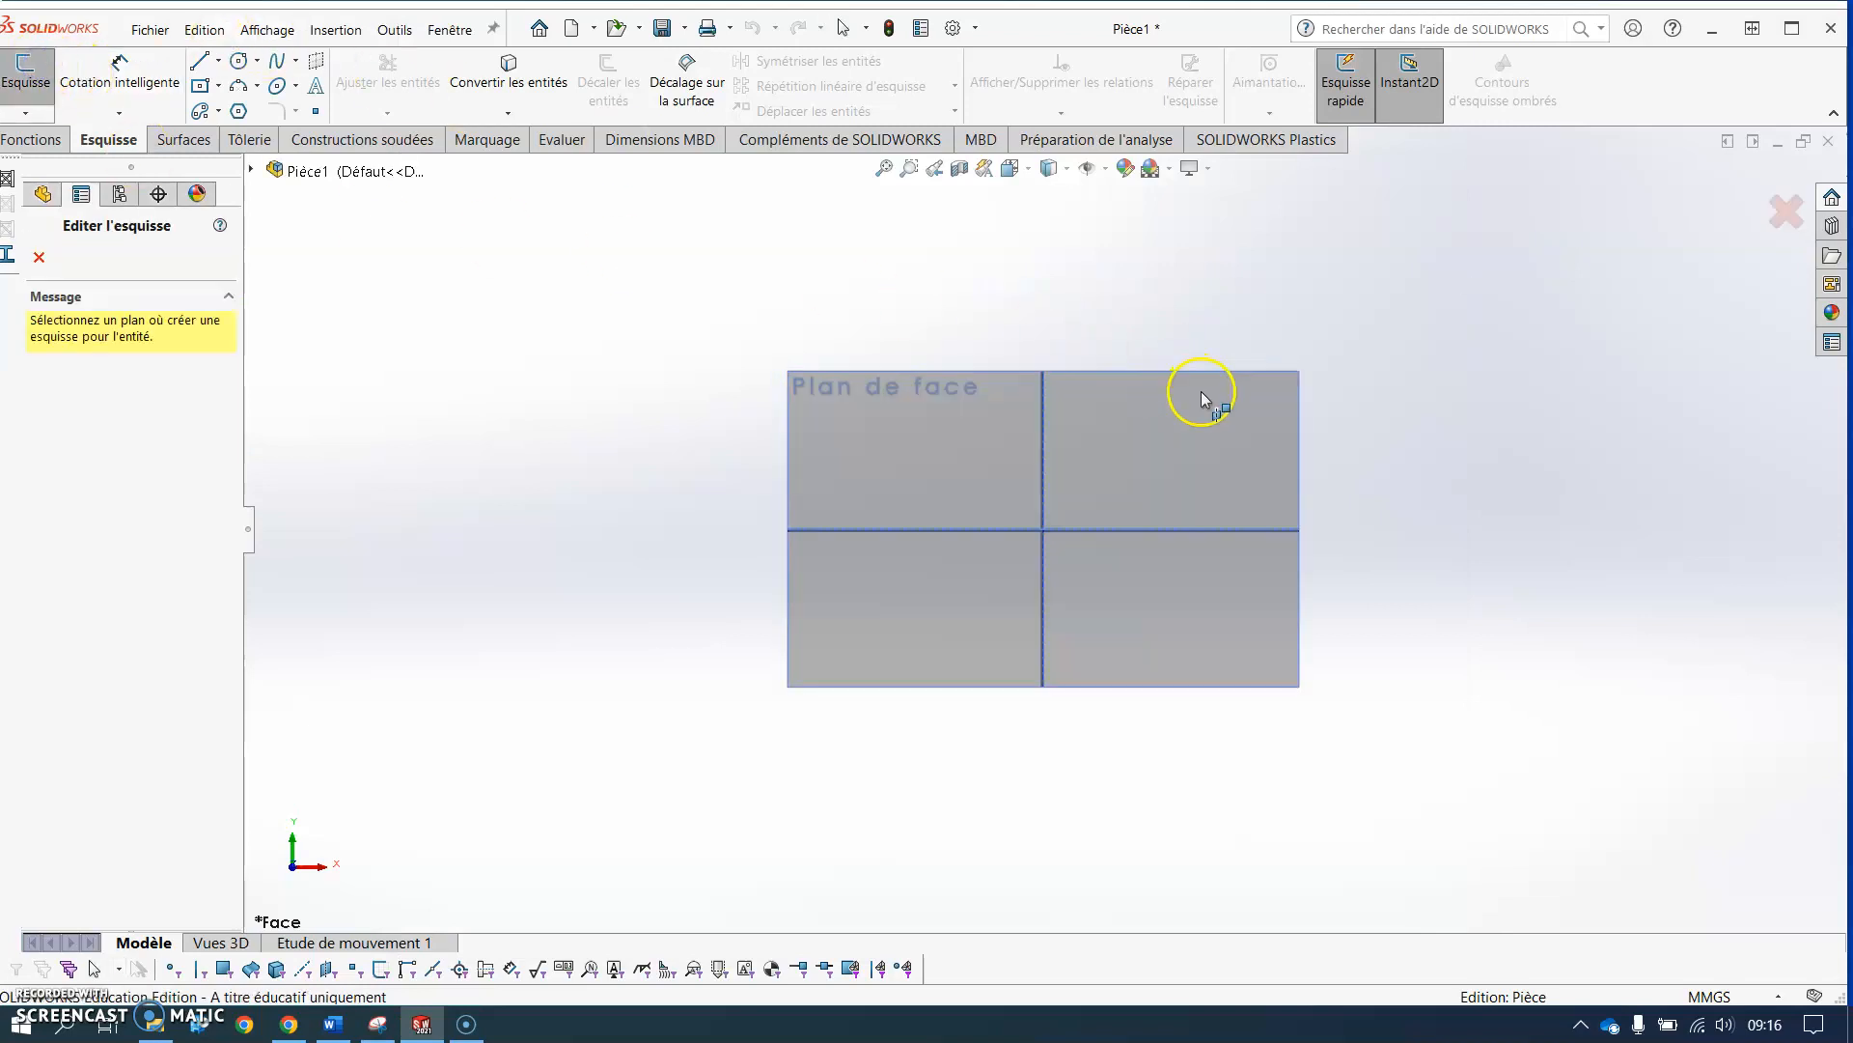
{"action": "left_click", "coordinate": [1201, 391]}
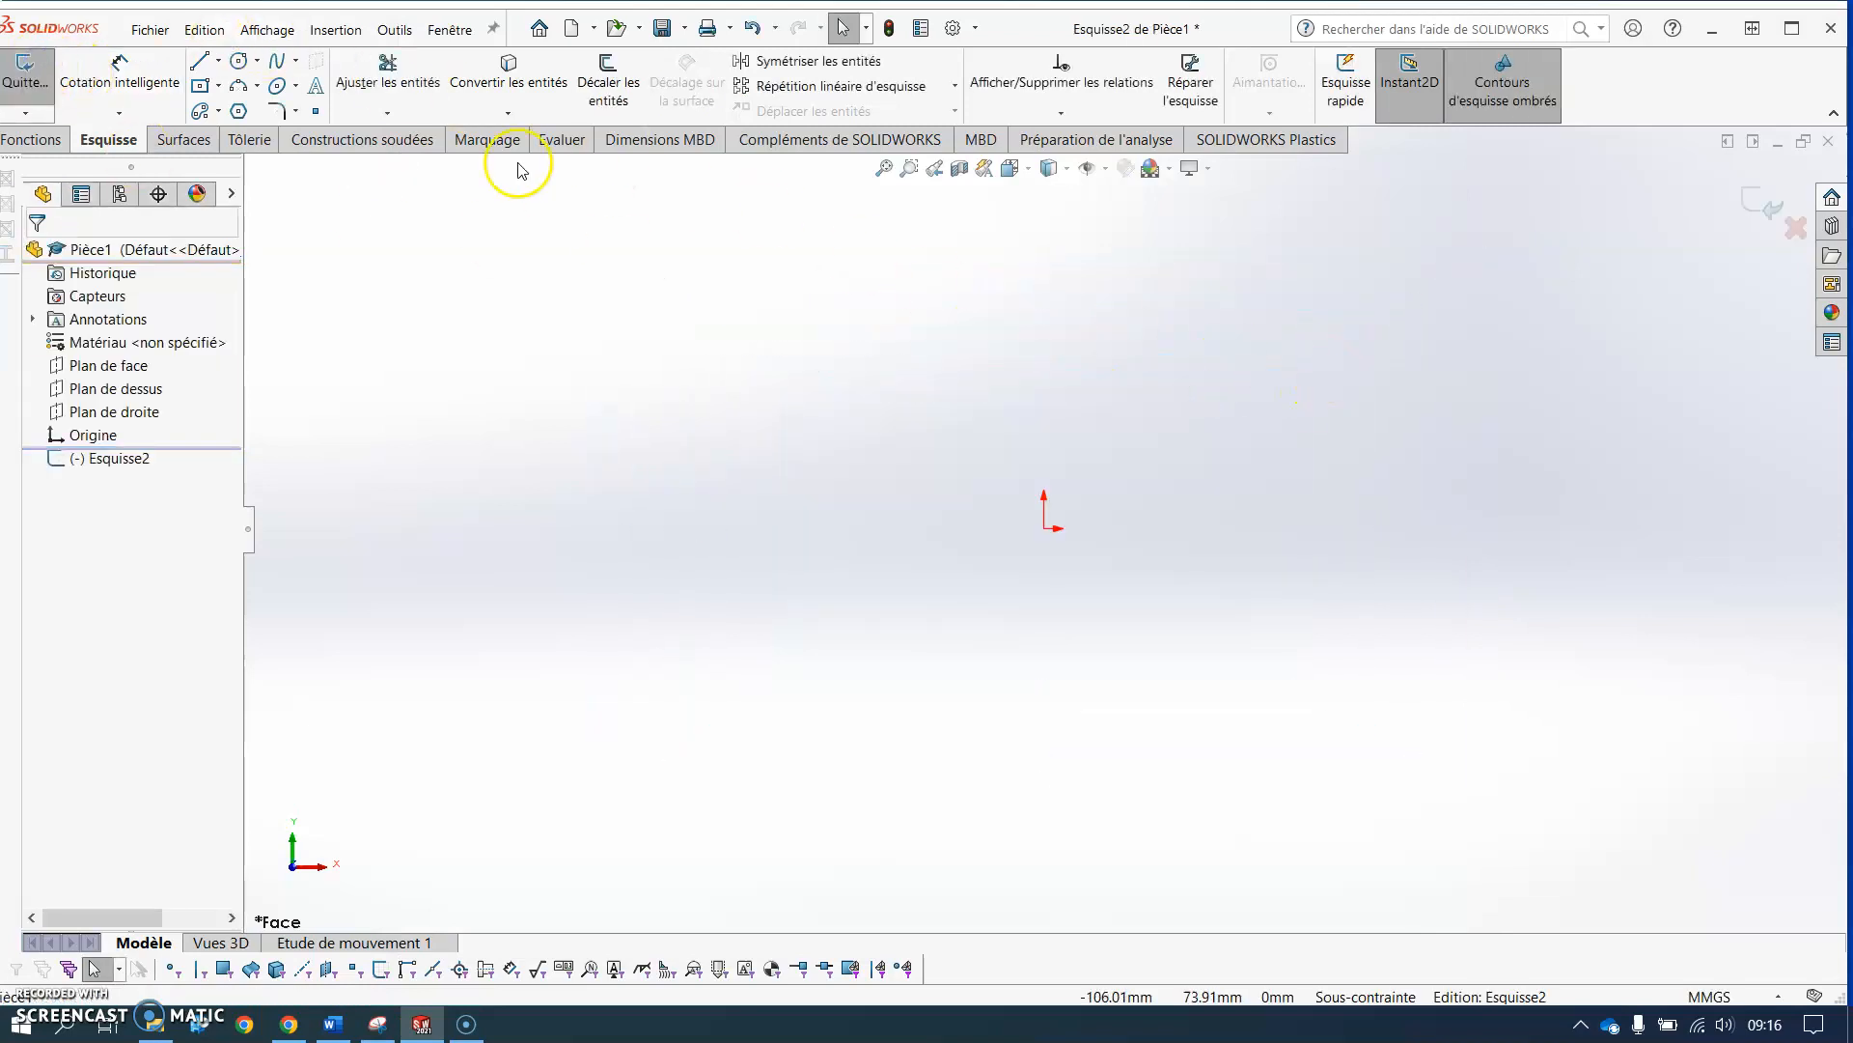
Step: Sketch a centre rectangle about 97 mm high from the origin and convert its edges to construction geometry
{"action": "left_click", "coordinate": [193, 91]}
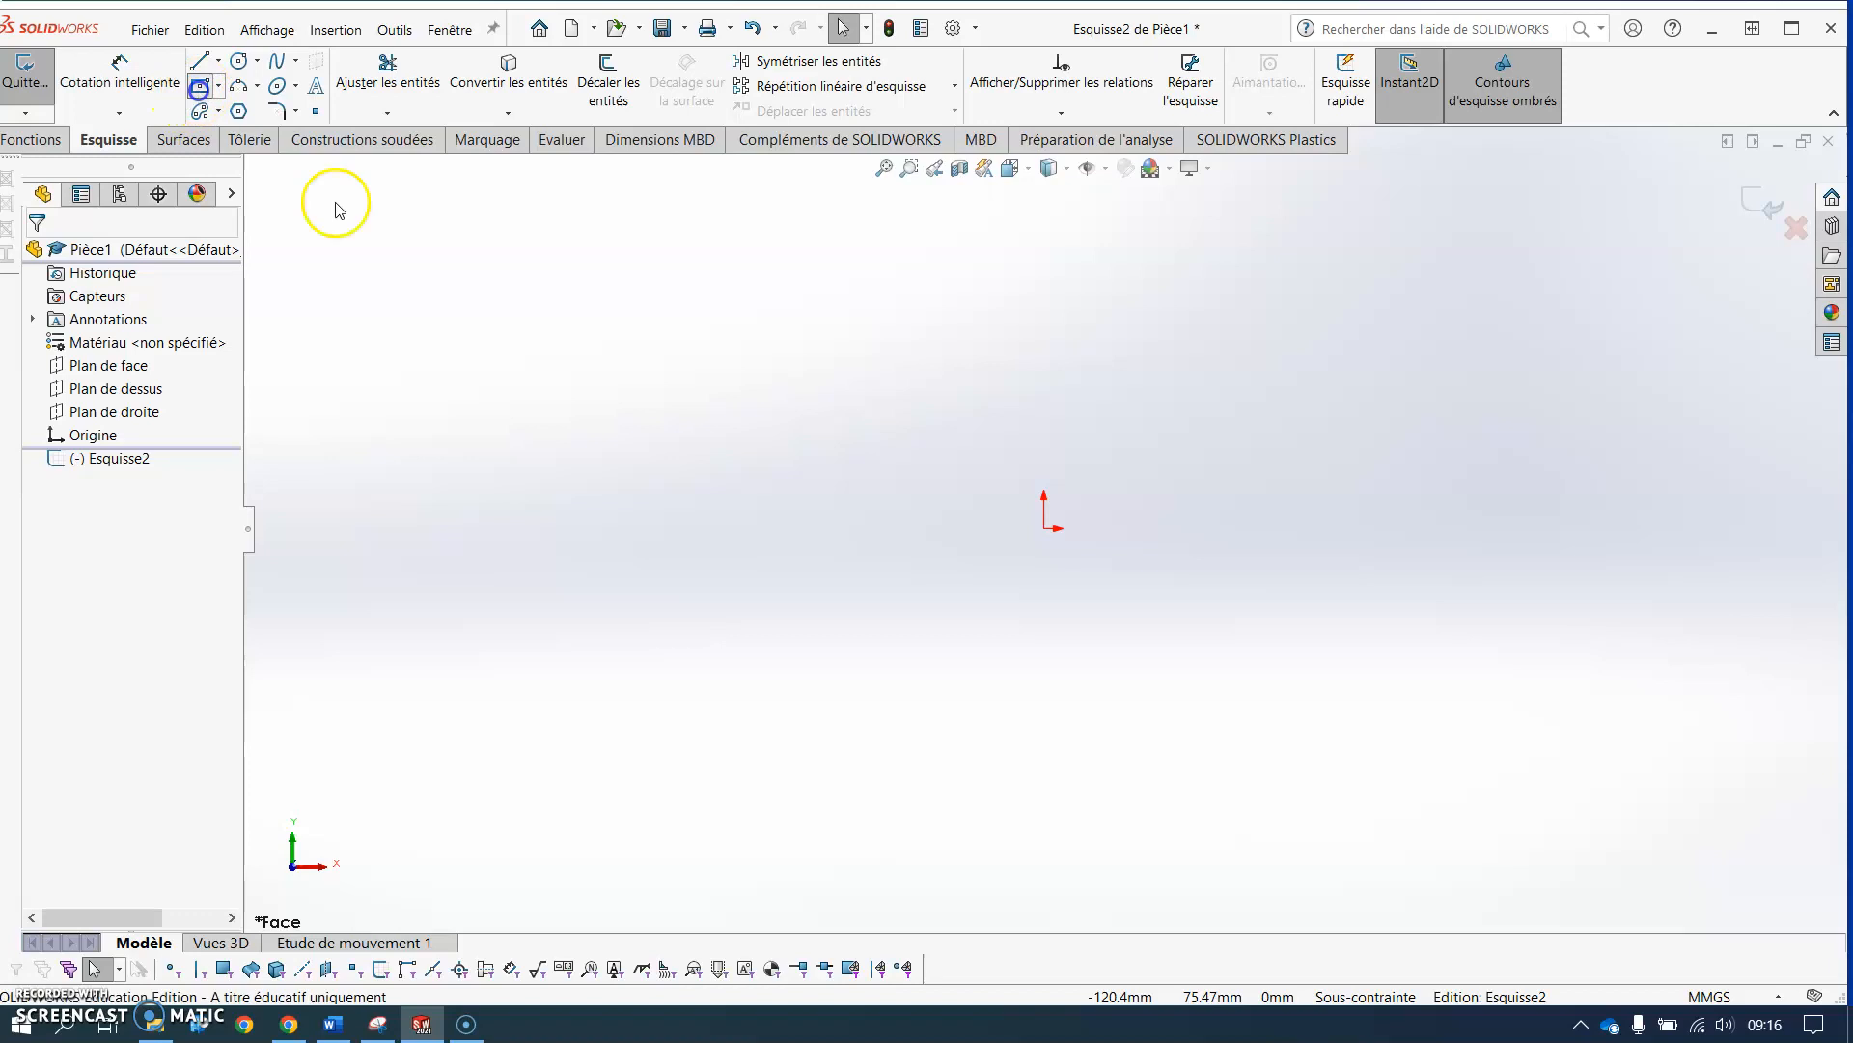
{"action": "left_click", "coordinate": [1047, 529]}
{"action": "left_click", "coordinate": [1375, 288]}
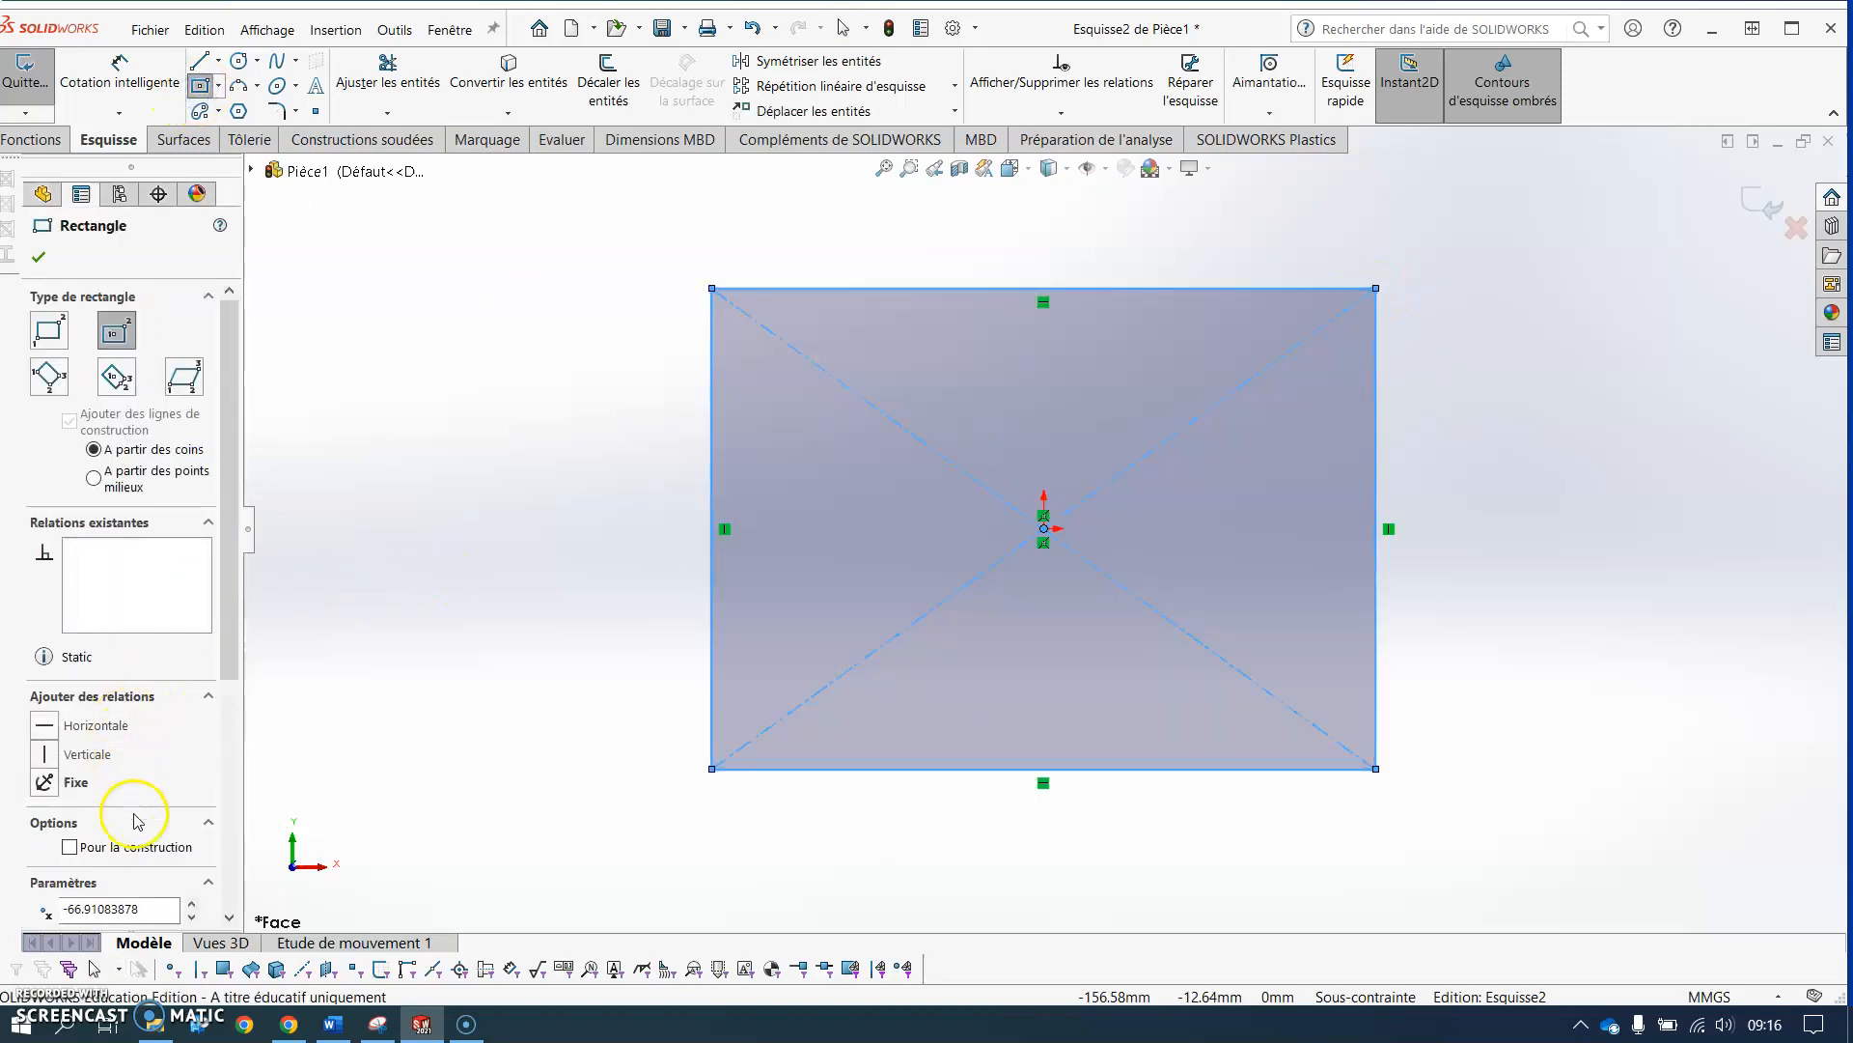
{"action": "left_click", "coordinate": [70, 847]}
Step: Dimension the construction rectangle's height at 12 mm
{"action": "left_click", "coordinate": [135, 87]}
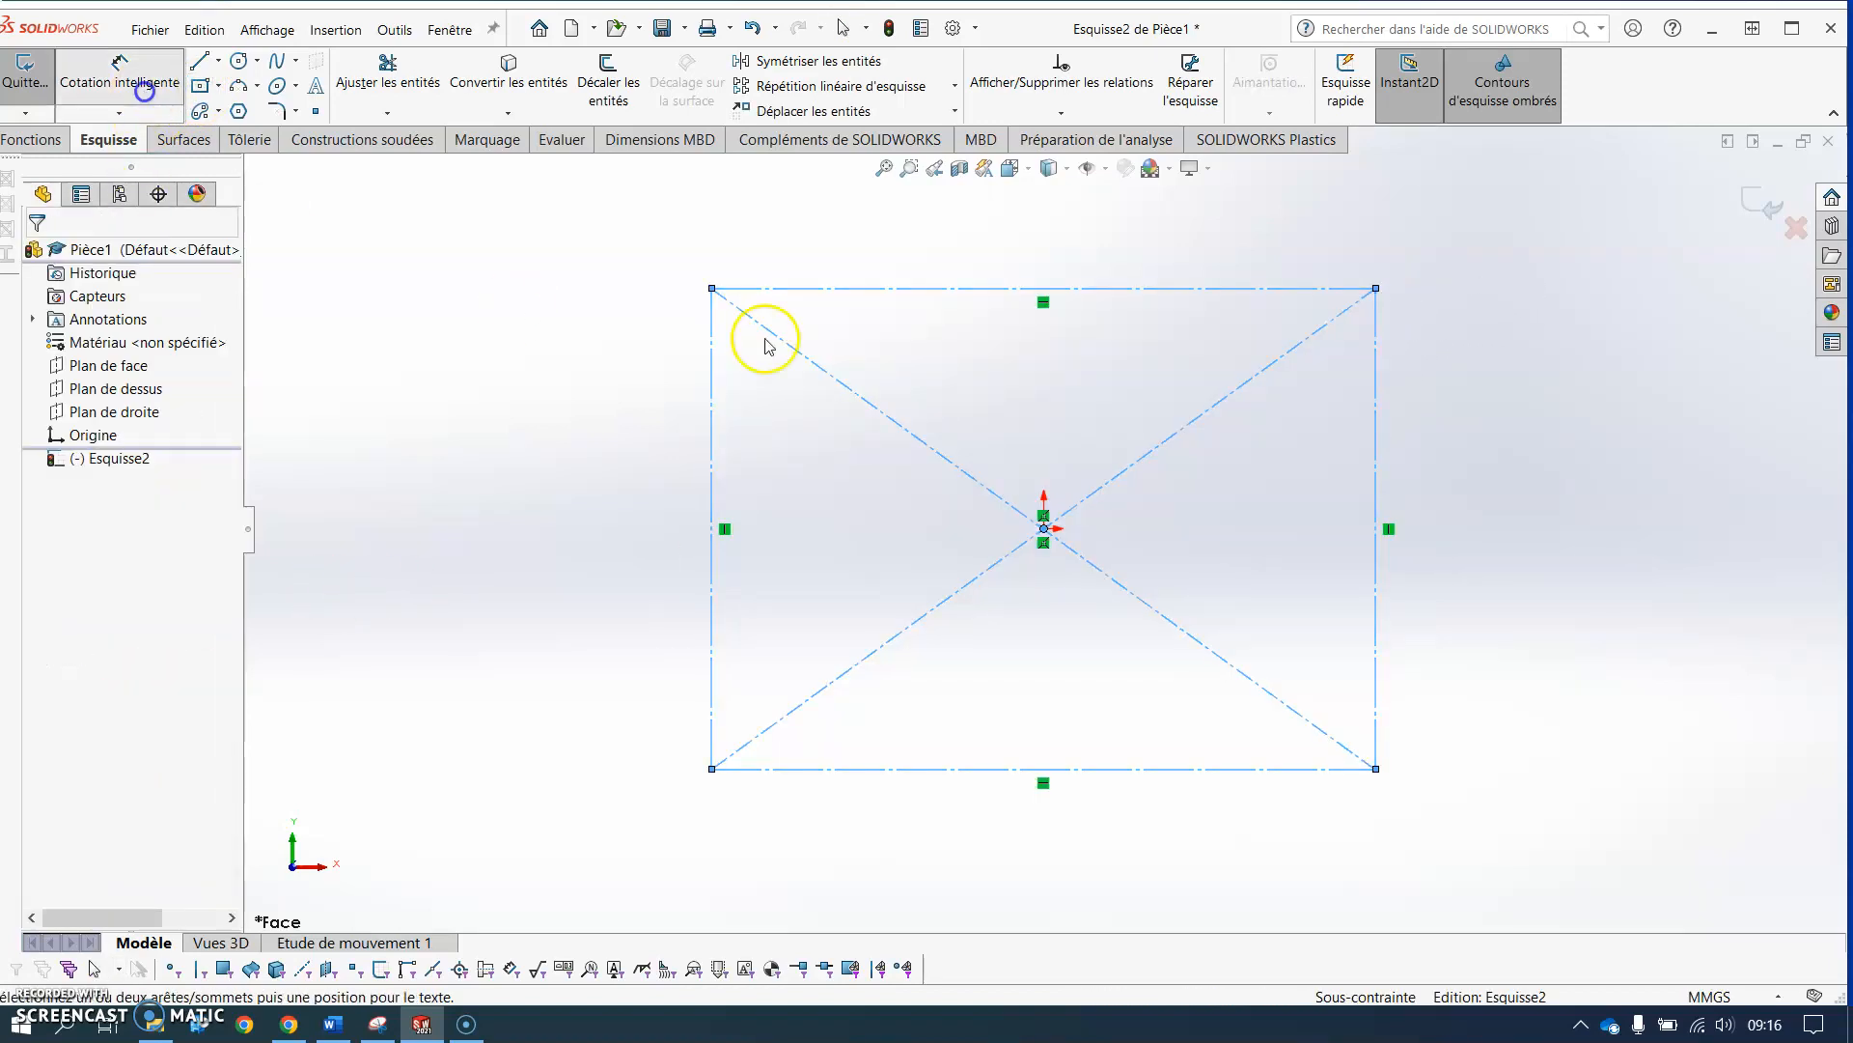
{"action": "left_click", "coordinate": [1377, 399]}
{"action": "left_click", "coordinate": [1566, 484]}
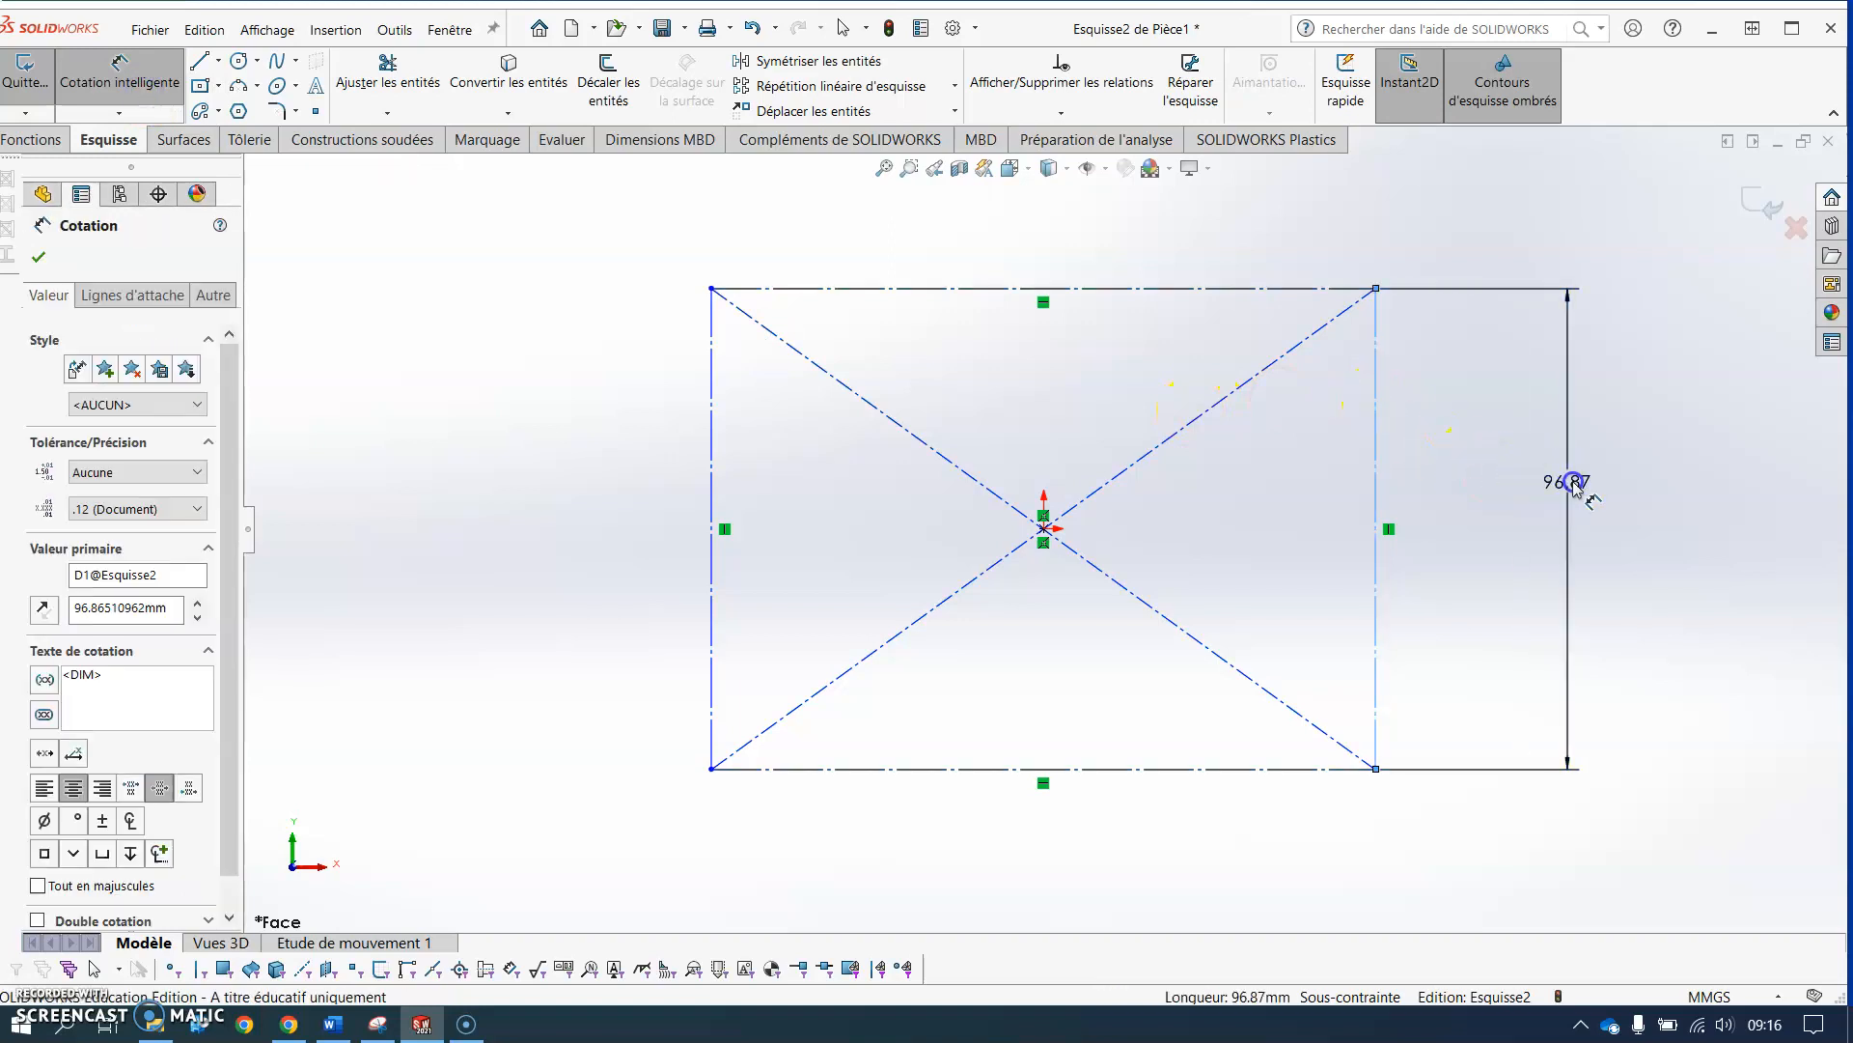
{"action": "type", "text": "6"}
{"action": "key", "text": "BackSpace"}
{"action": "type", "text": "12"}
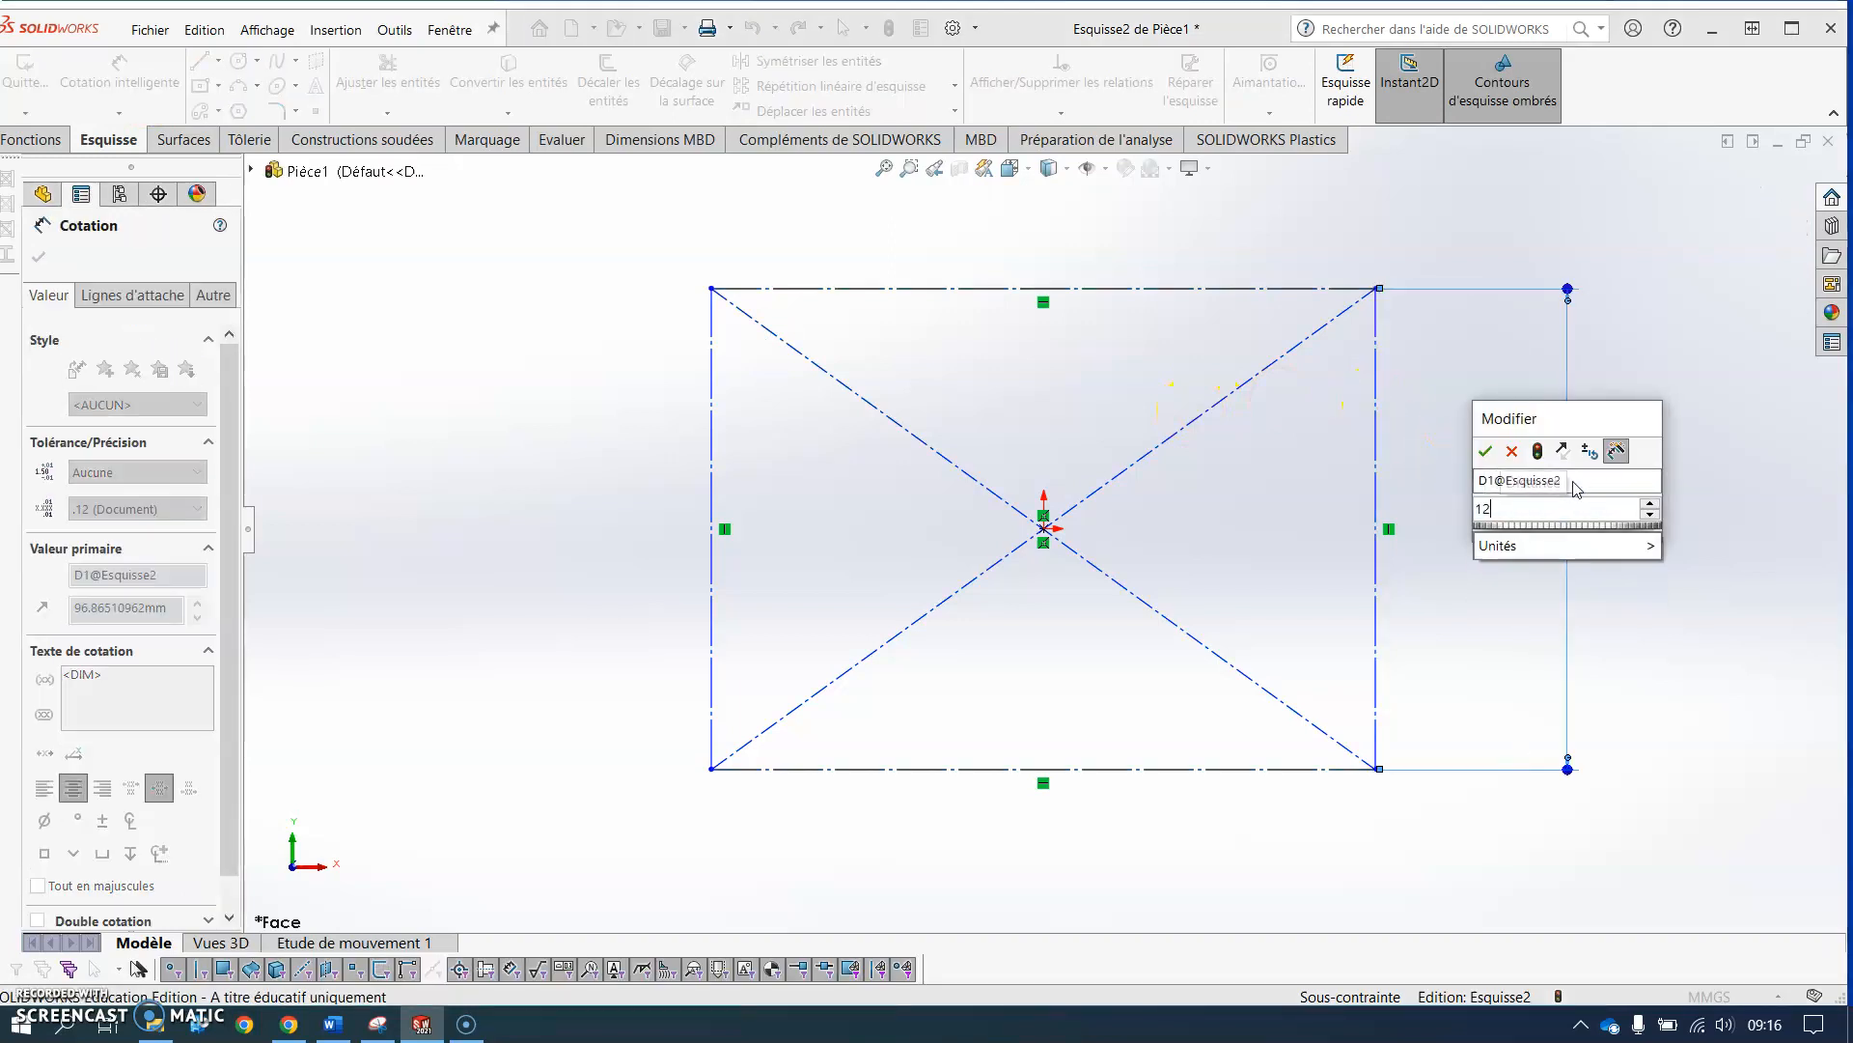
{"action": "key", "text": "Return"}
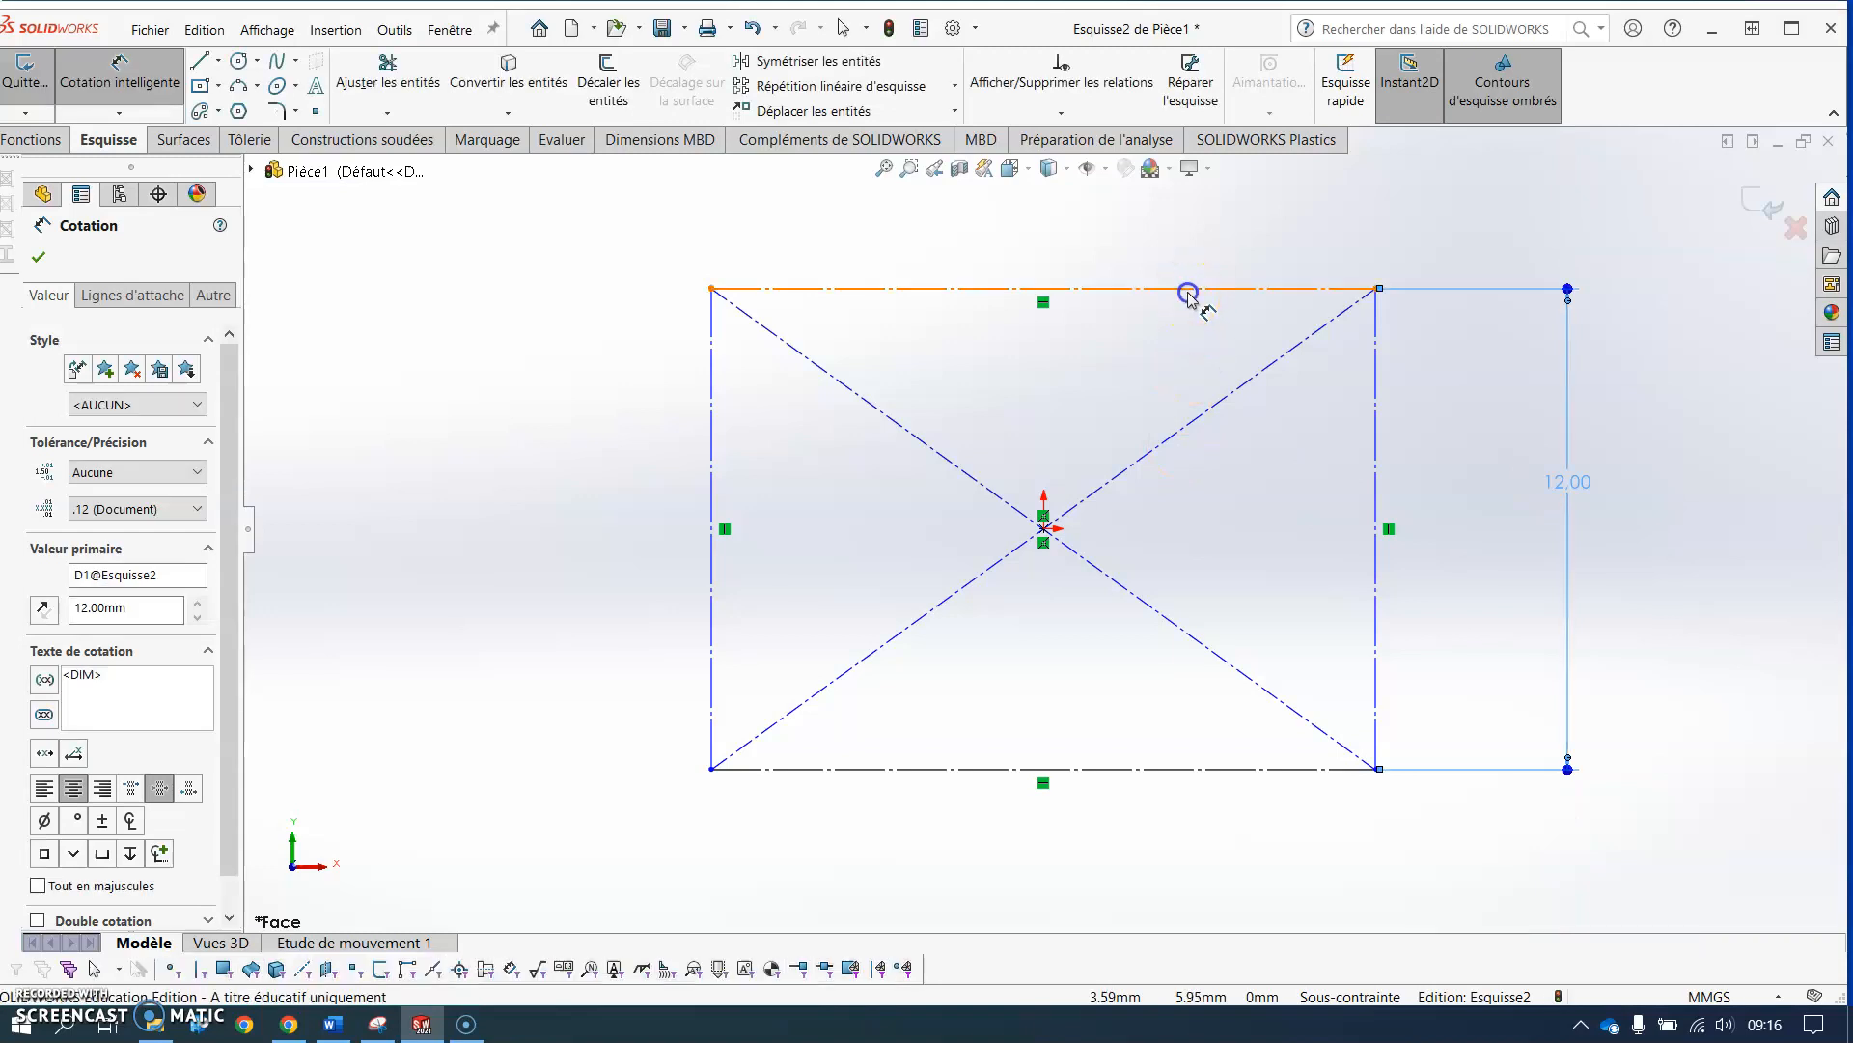
Step: Dimension the construction rectangle's width at 15 mm
{"action": "left_click", "coordinate": [1189, 288]}
{"action": "left_click", "coordinate": [965, 281]}
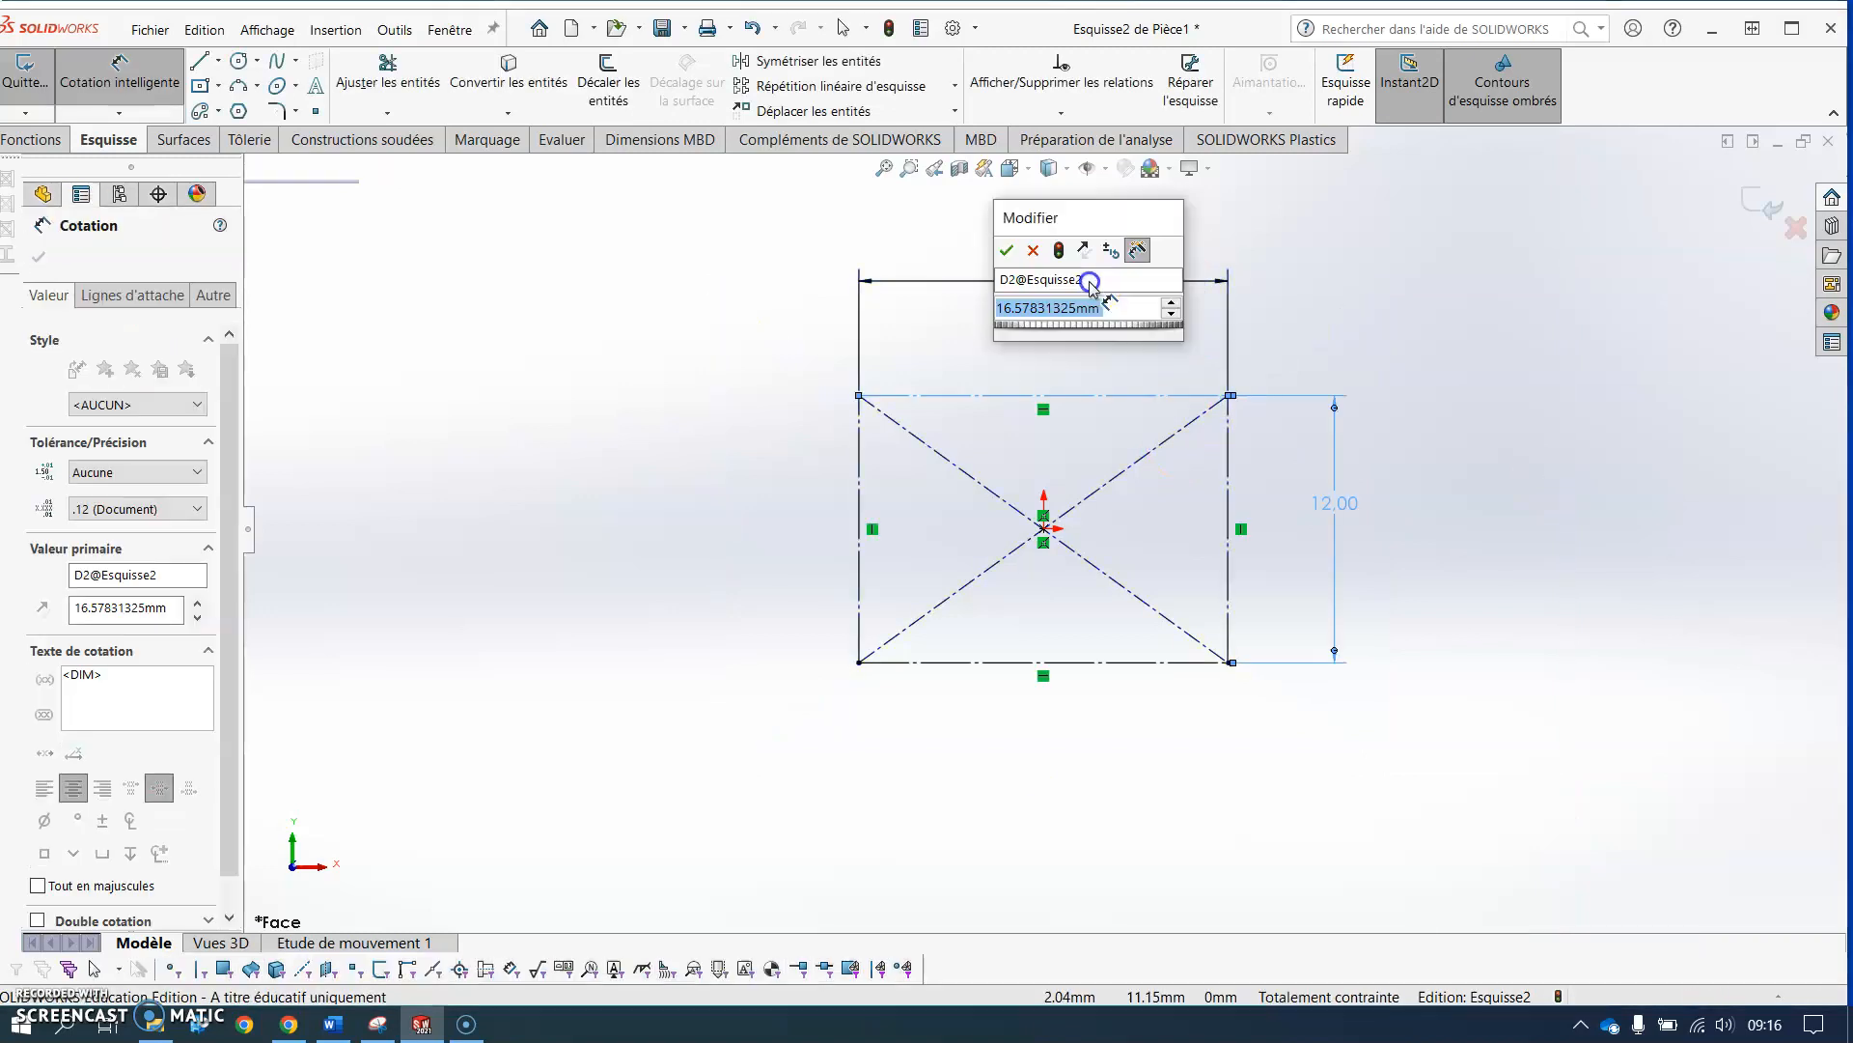
{"action": "type", "text": "15"}
{"action": "key", "text": "Return"}
{"action": "key", "text": "Escape"}
{"action": "scroll", "coordinate": [1060, 492], "scroll_direction": "down", "scroll_amount": 2}
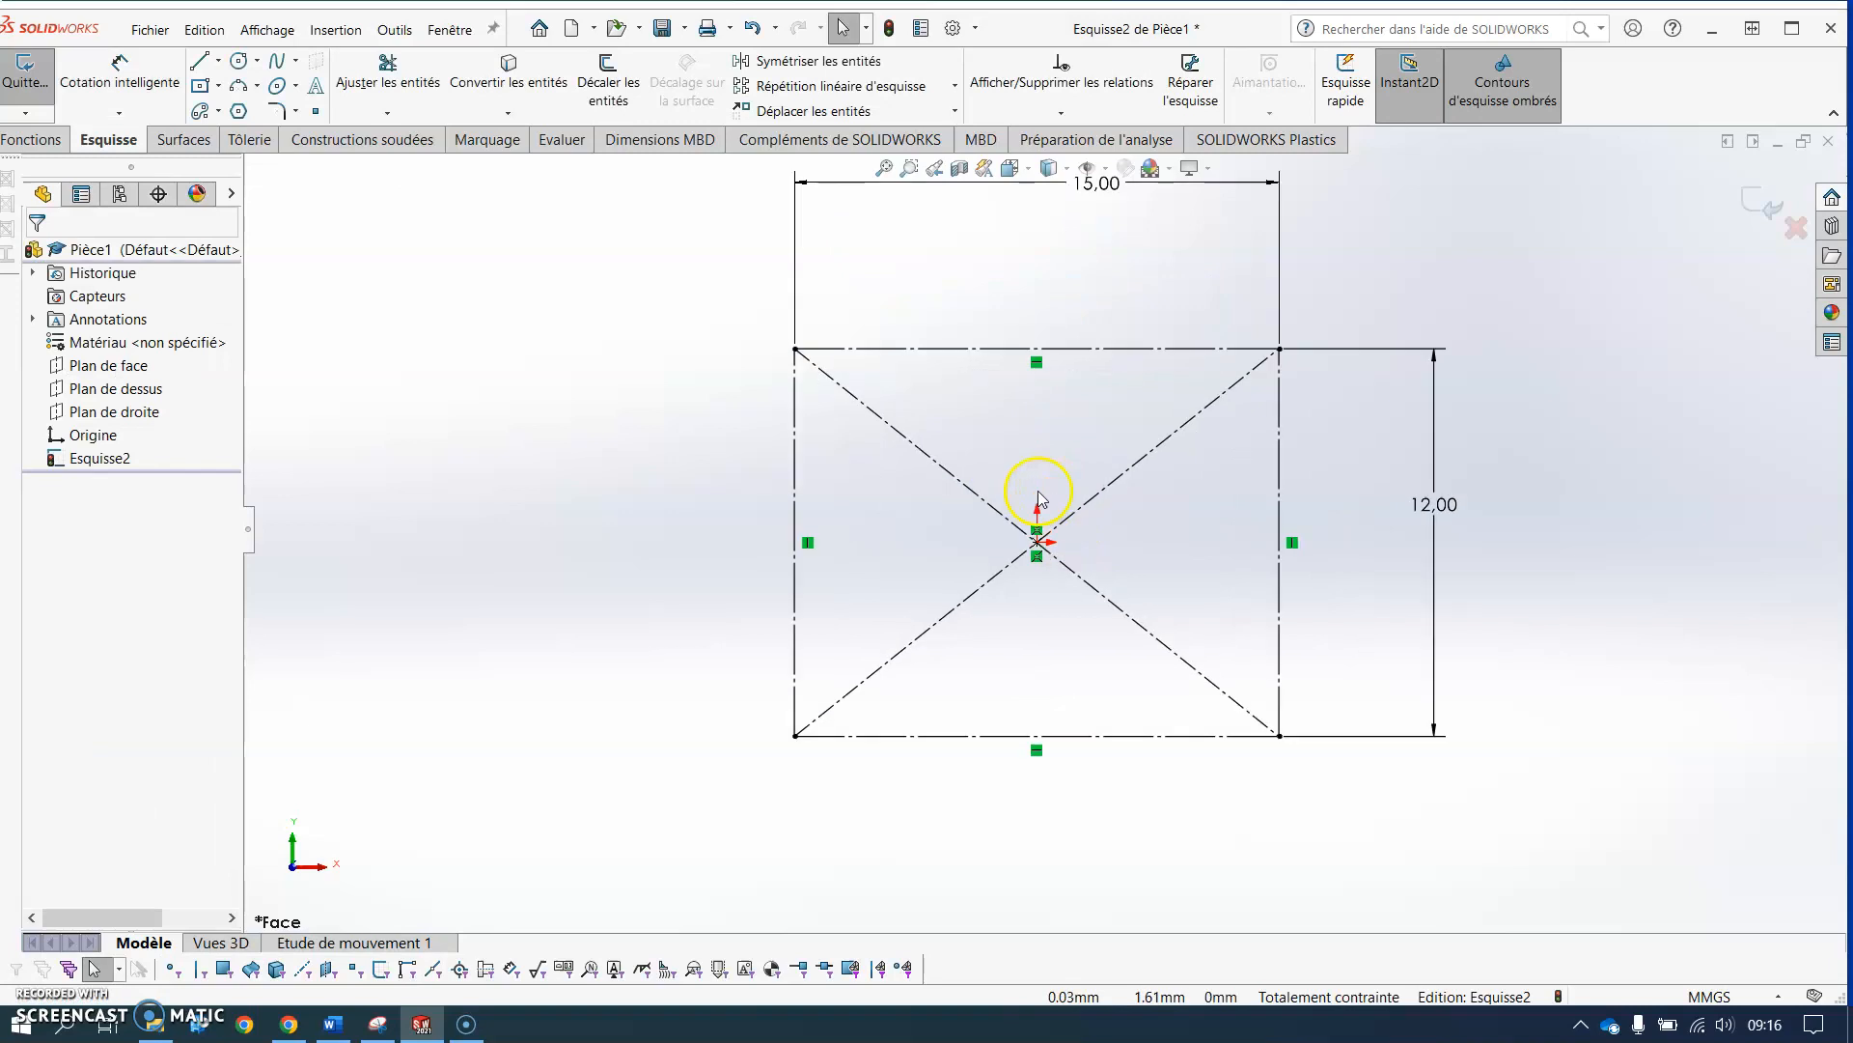
Step: Sketch a circle about 5 mm in diameter centred on the rectangle's upper-left corner
{"action": "left_click", "coordinate": [238, 61]}
{"action": "left_click", "coordinate": [794, 349]}
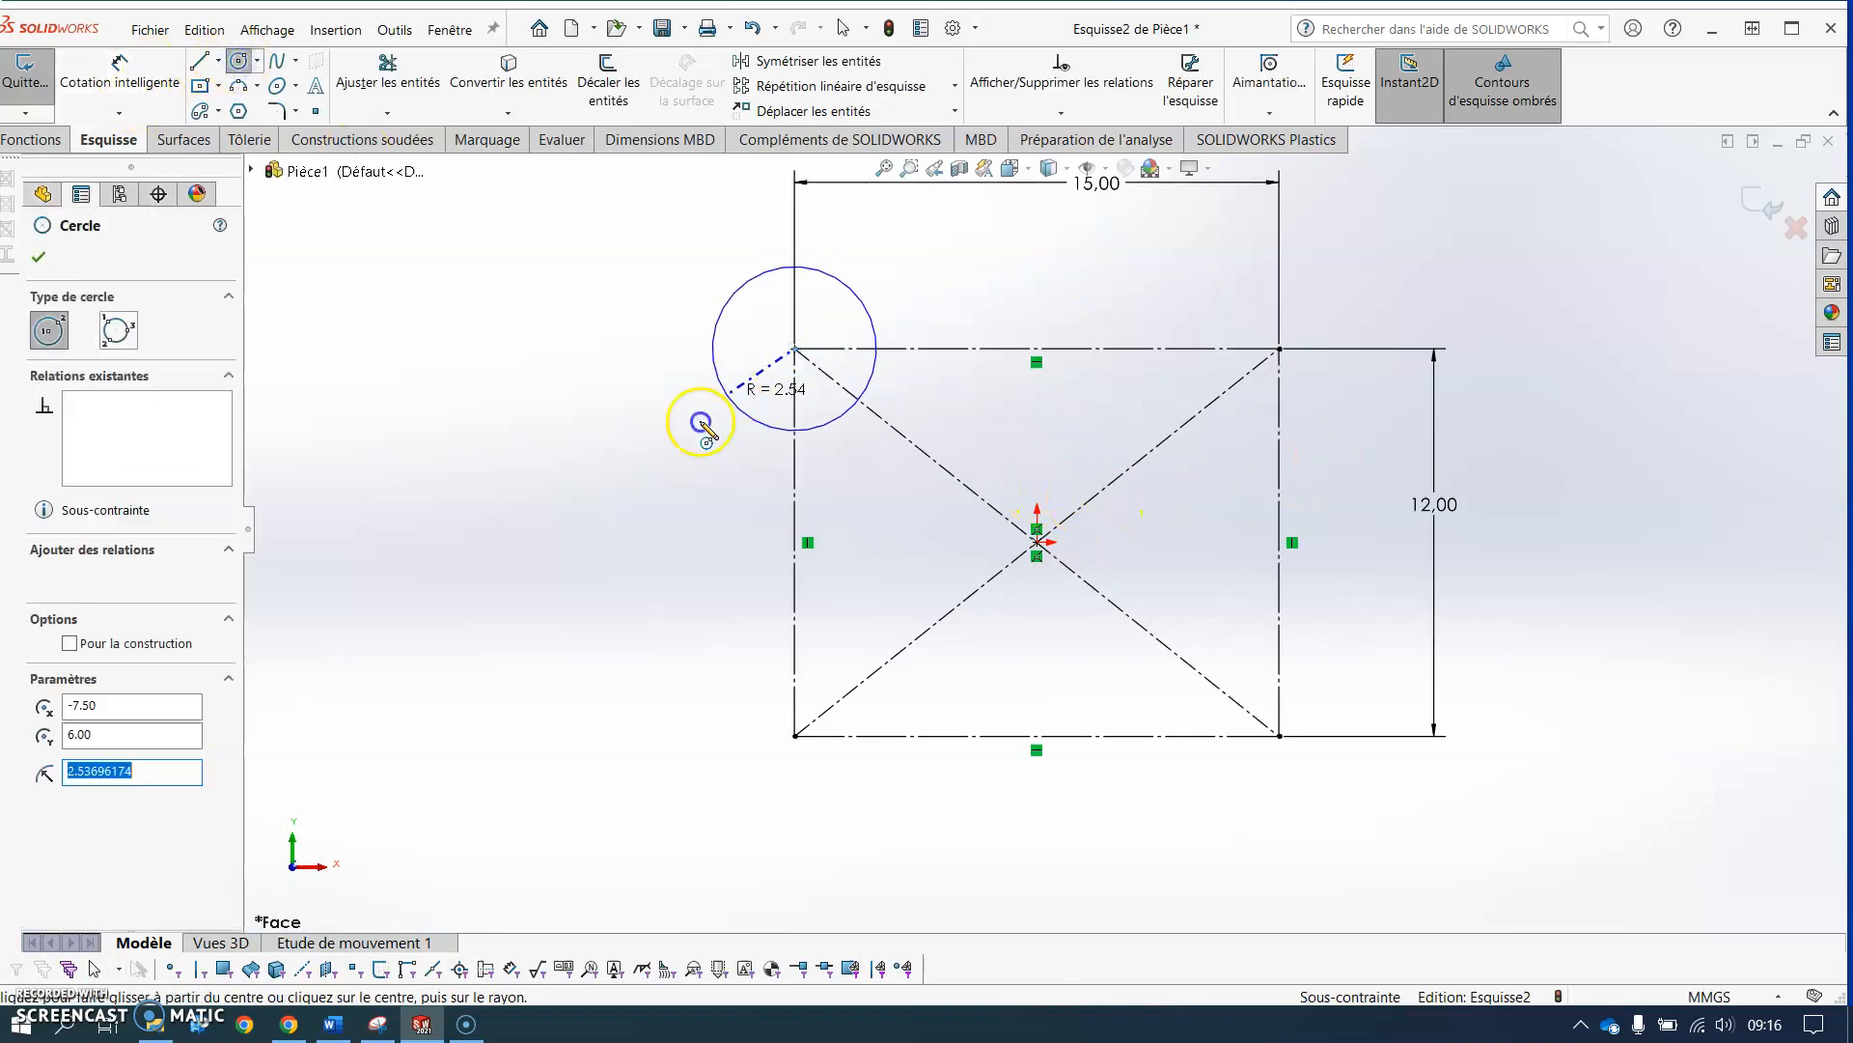
{"action": "left_click", "coordinate": [728, 397]}
{"action": "key", "text": "Escape"}
Step: Dimension the corner circle's diameter at 1.5 mm
{"action": "right_click_drag", "start_coordinate": [608, 538], "coordinate": [608, 178]}
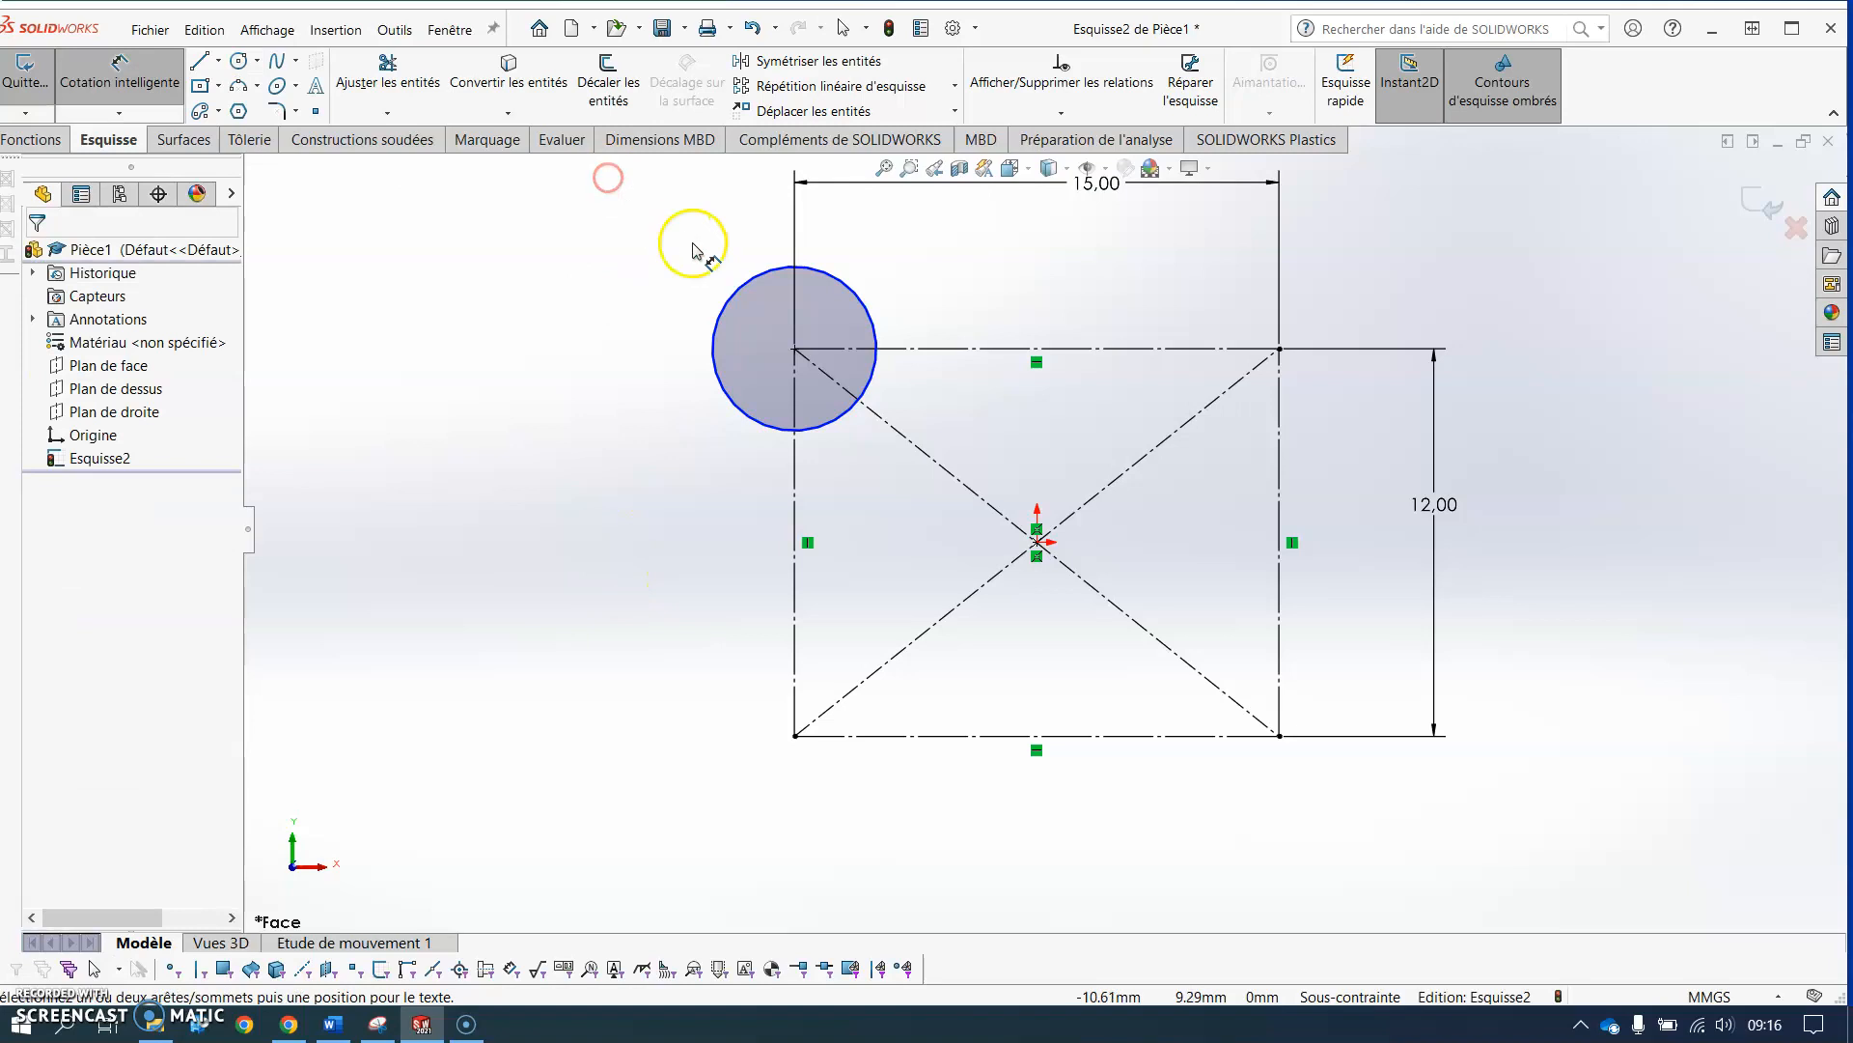
{"action": "left_click", "coordinate": [742, 284]}
{"action": "left_click", "coordinate": [611, 351]}
{"action": "left_click", "coordinate": [527, 462]}
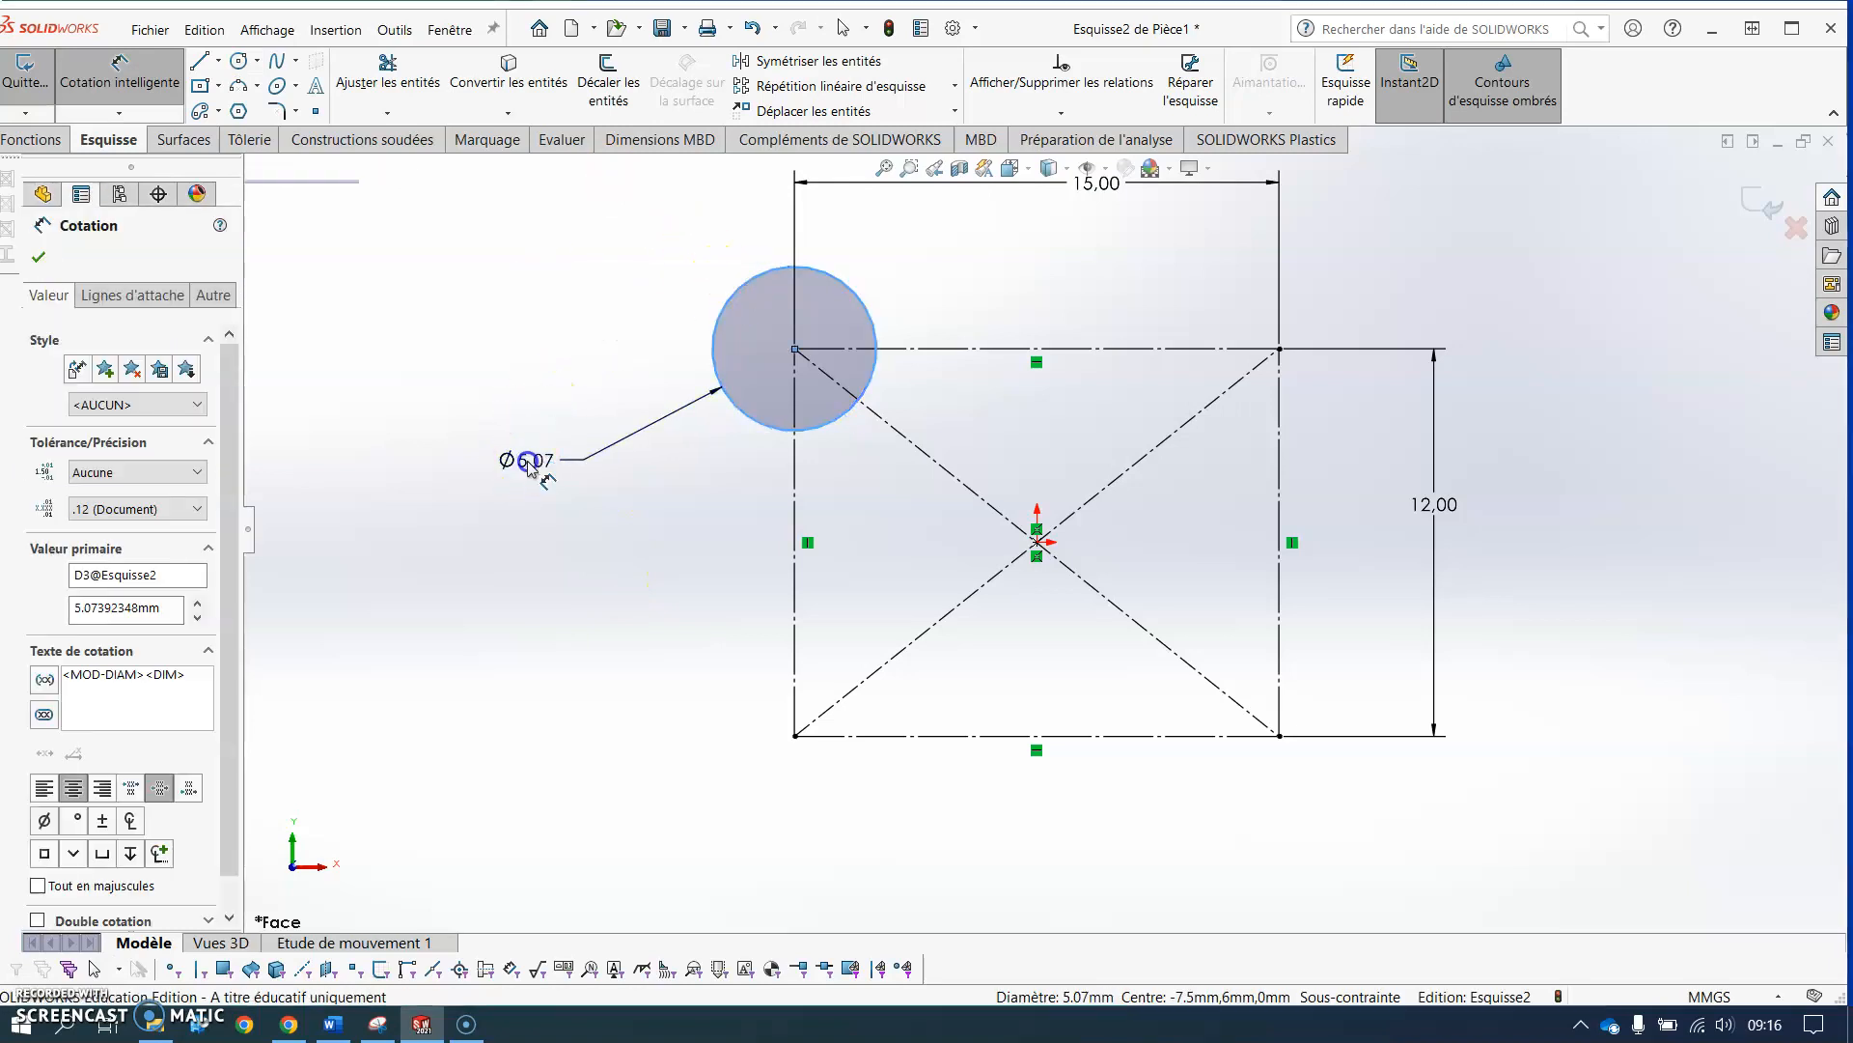
{"action": "type", "text": "1.5"}
{"action": "key", "text": "Return"}
{"action": "scroll", "coordinate": [821, 352], "scroll_direction": "down", "scroll_amount": 3}
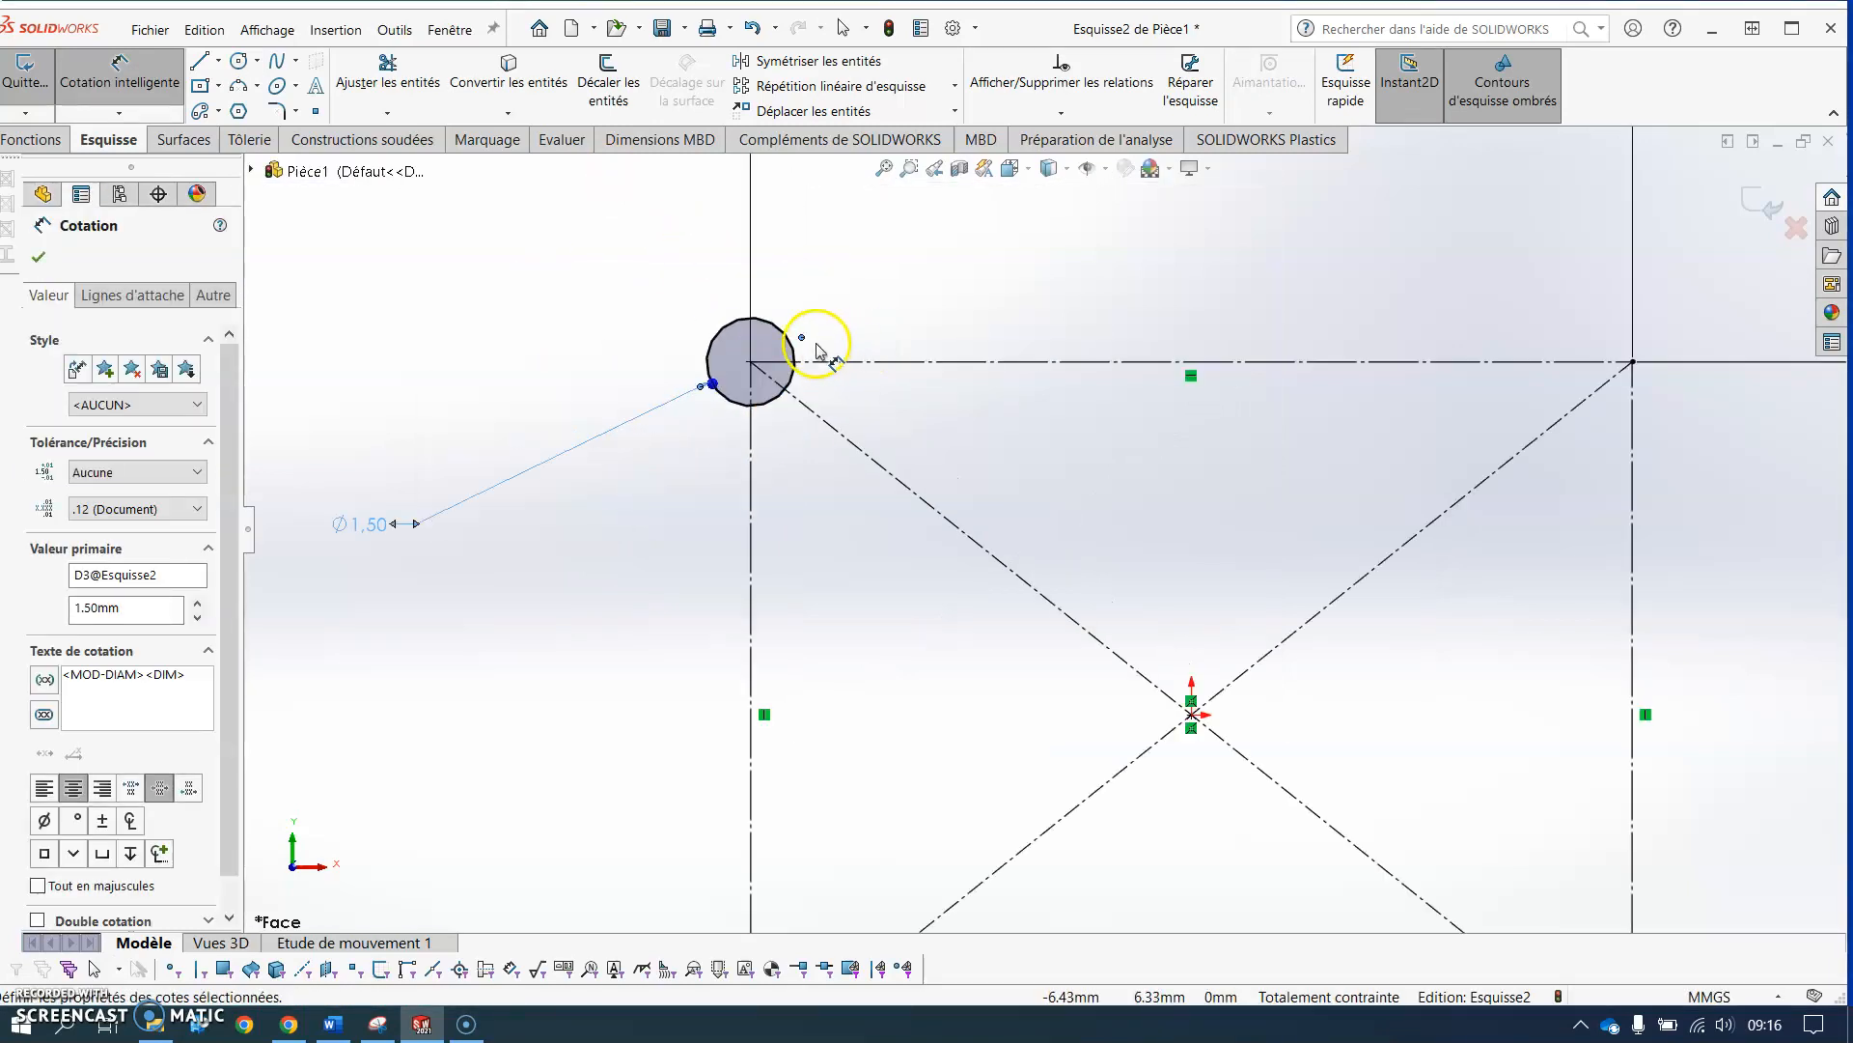
{"action": "key", "text": "Escape"}
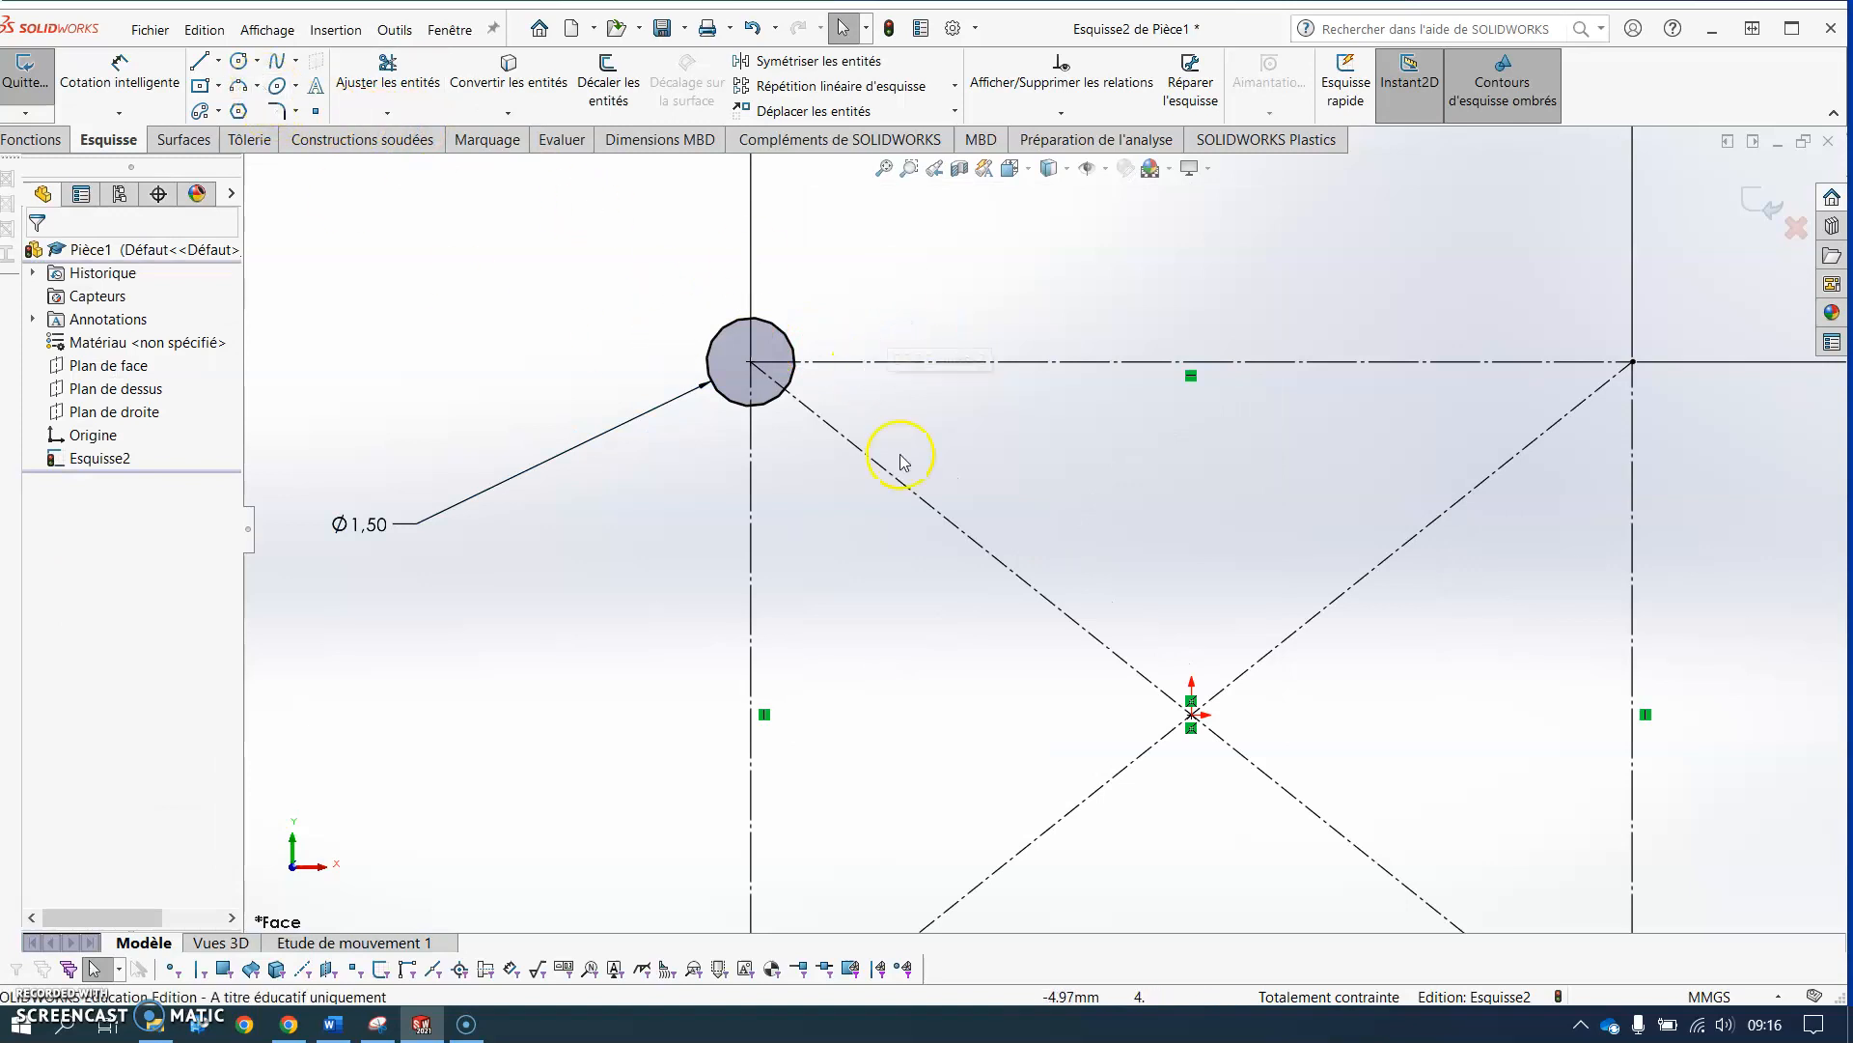
Step: Sketch a larger circle about 4.3 mm in diameter concentric with the 1.5 mm circle
{"action": "left_click", "coordinate": [237, 63]}
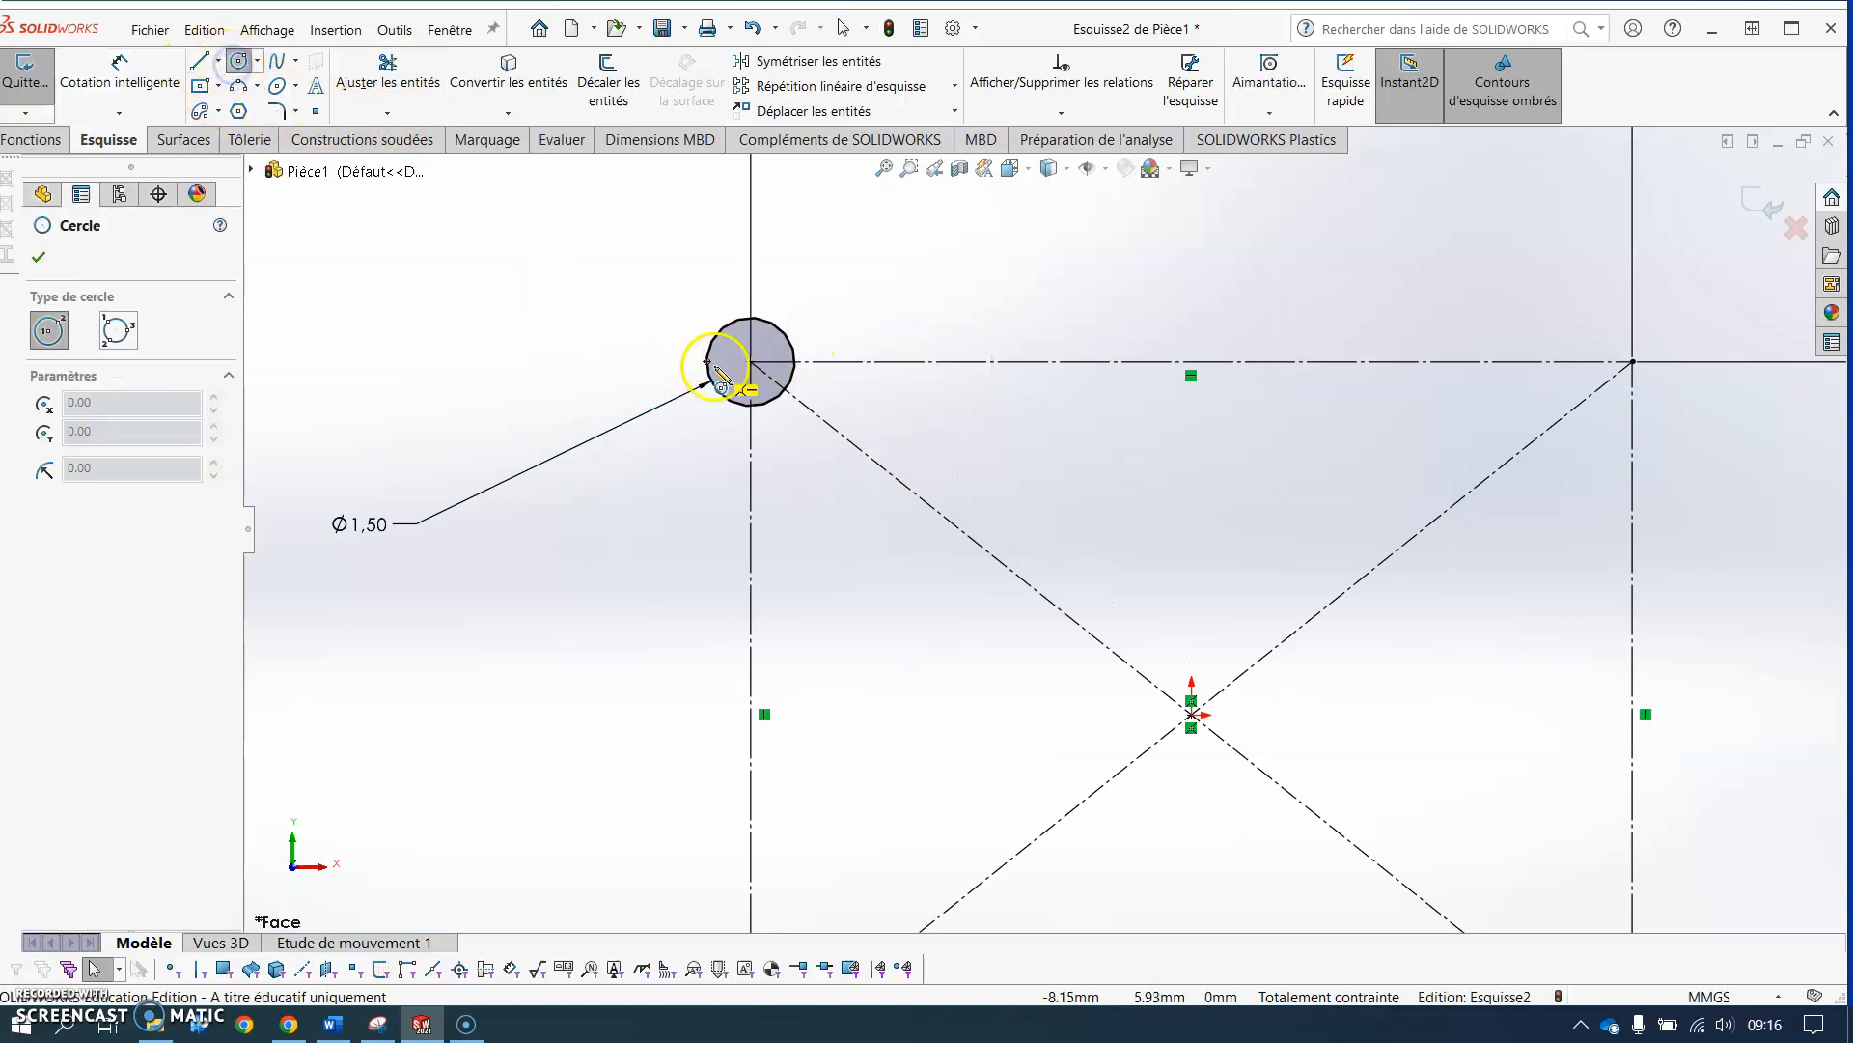
{"action": "left_click", "coordinate": [751, 362]}
{"action": "left_click", "coordinate": [837, 271]}
{"action": "key", "text": "Escape"}
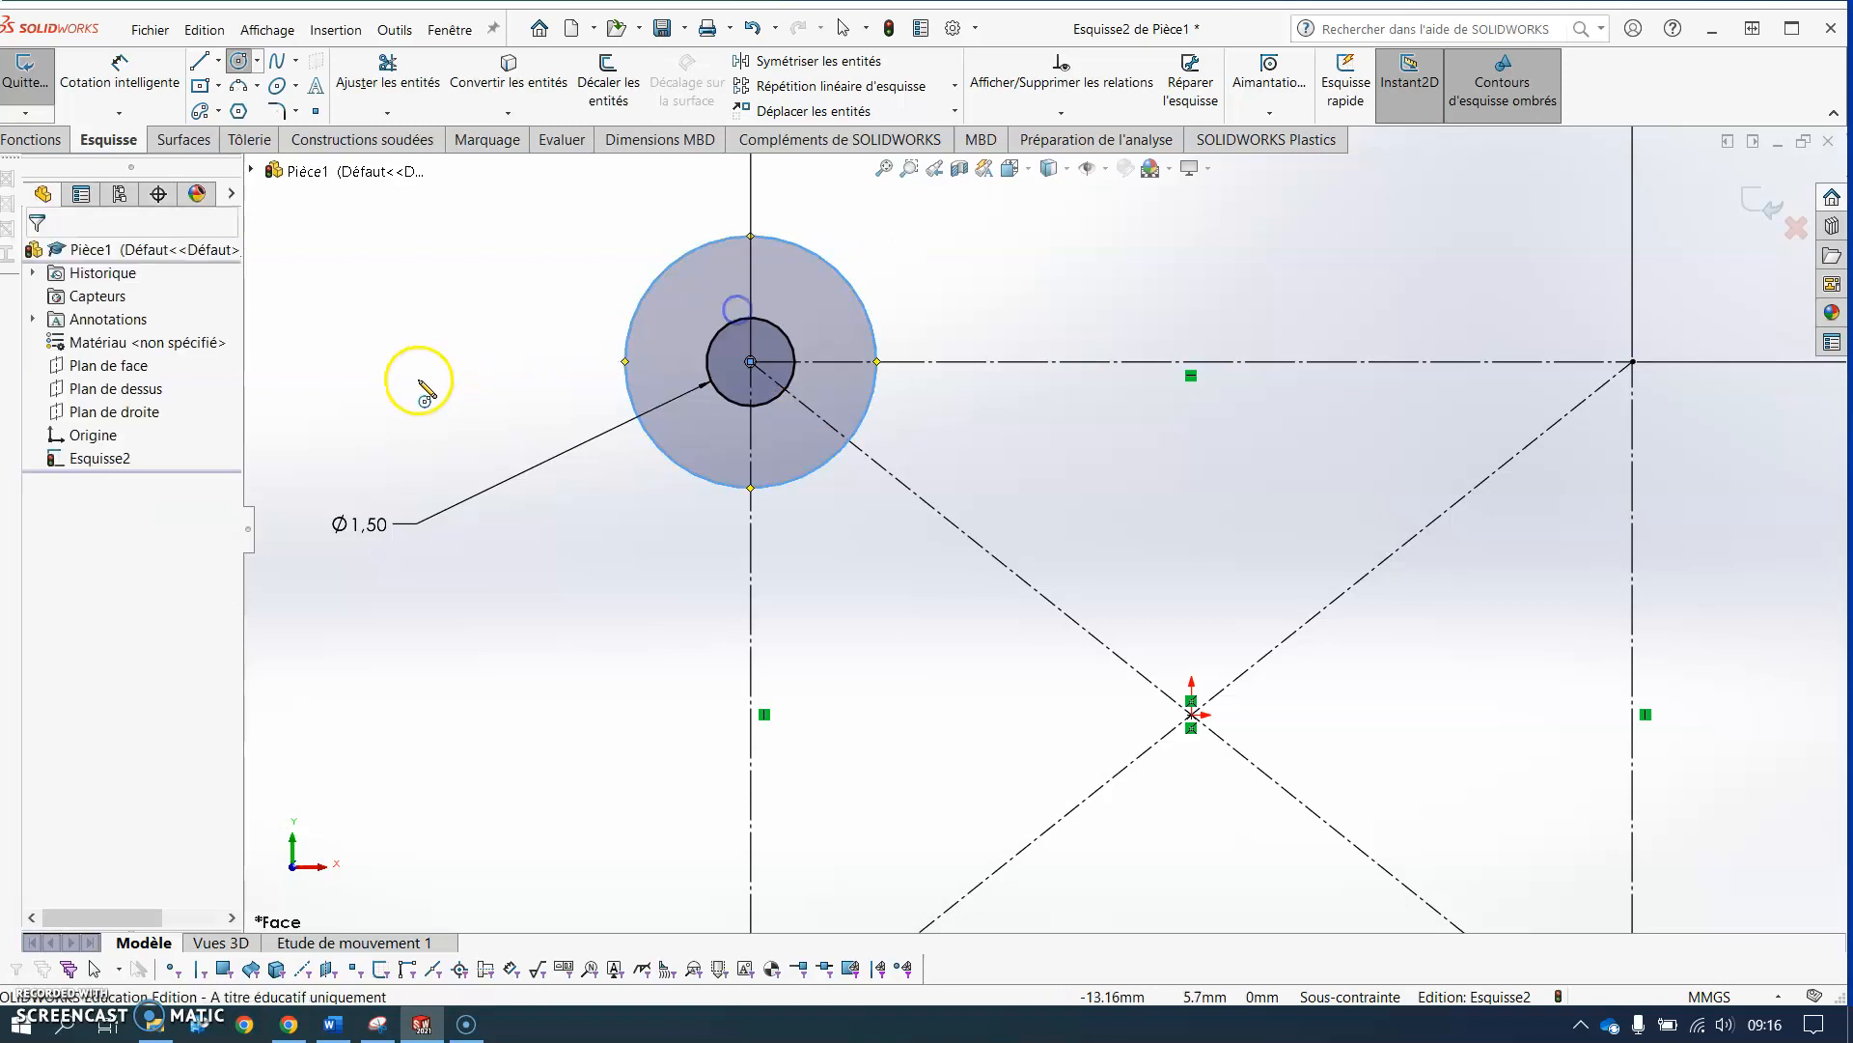
Step: Dimension the outer concentric circle's diameter at 4 mm
{"action": "right_click_drag", "start_coordinate": [422, 382], "coordinate": [404, 197]}
{"action": "left_click", "coordinate": [679, 259]}
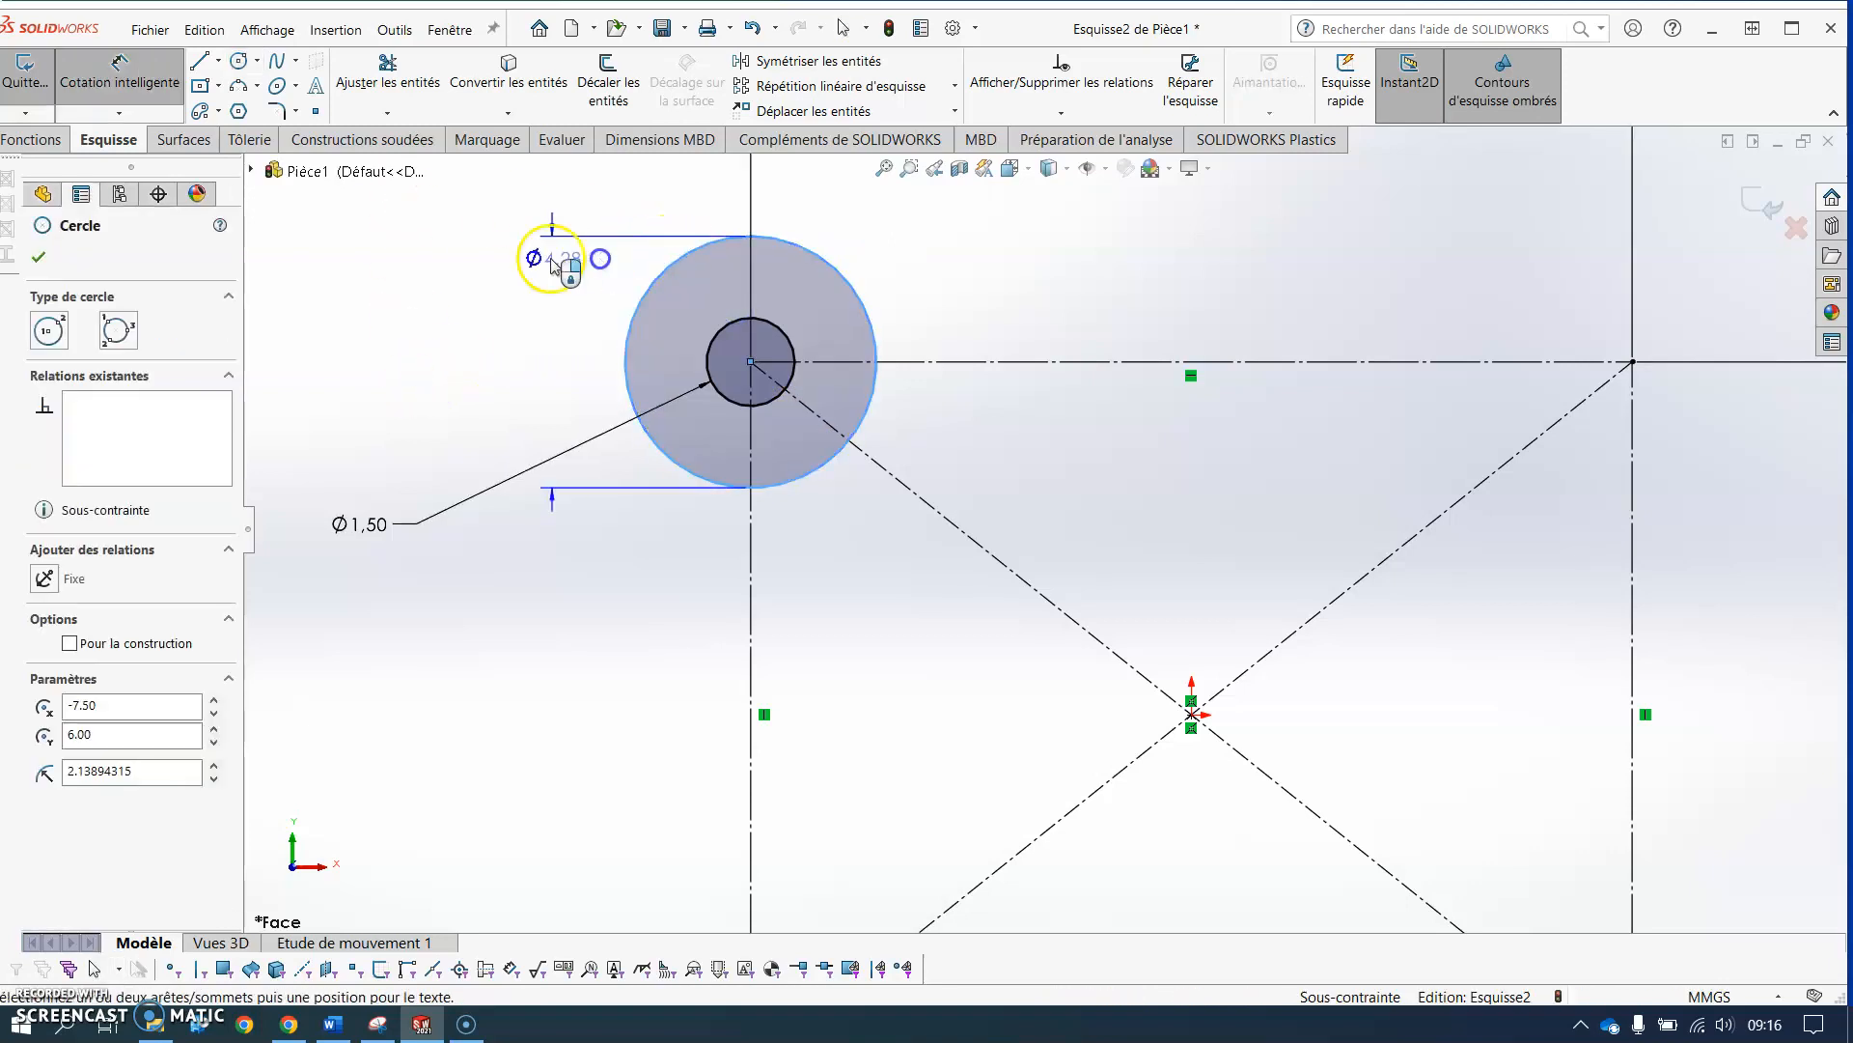
{"action": "left_click", "coordinate": [465, 645]}
{"action": "type", "text": "4.27788631mm"}
{"action": "key", "text": "Return"}
{"action": "key", "text": "Escape"}
Step: Trim away the part of the 4 mm circle that lies inside the construction rectangle
{"action": "left_click", "coordinate": [386, 72]}
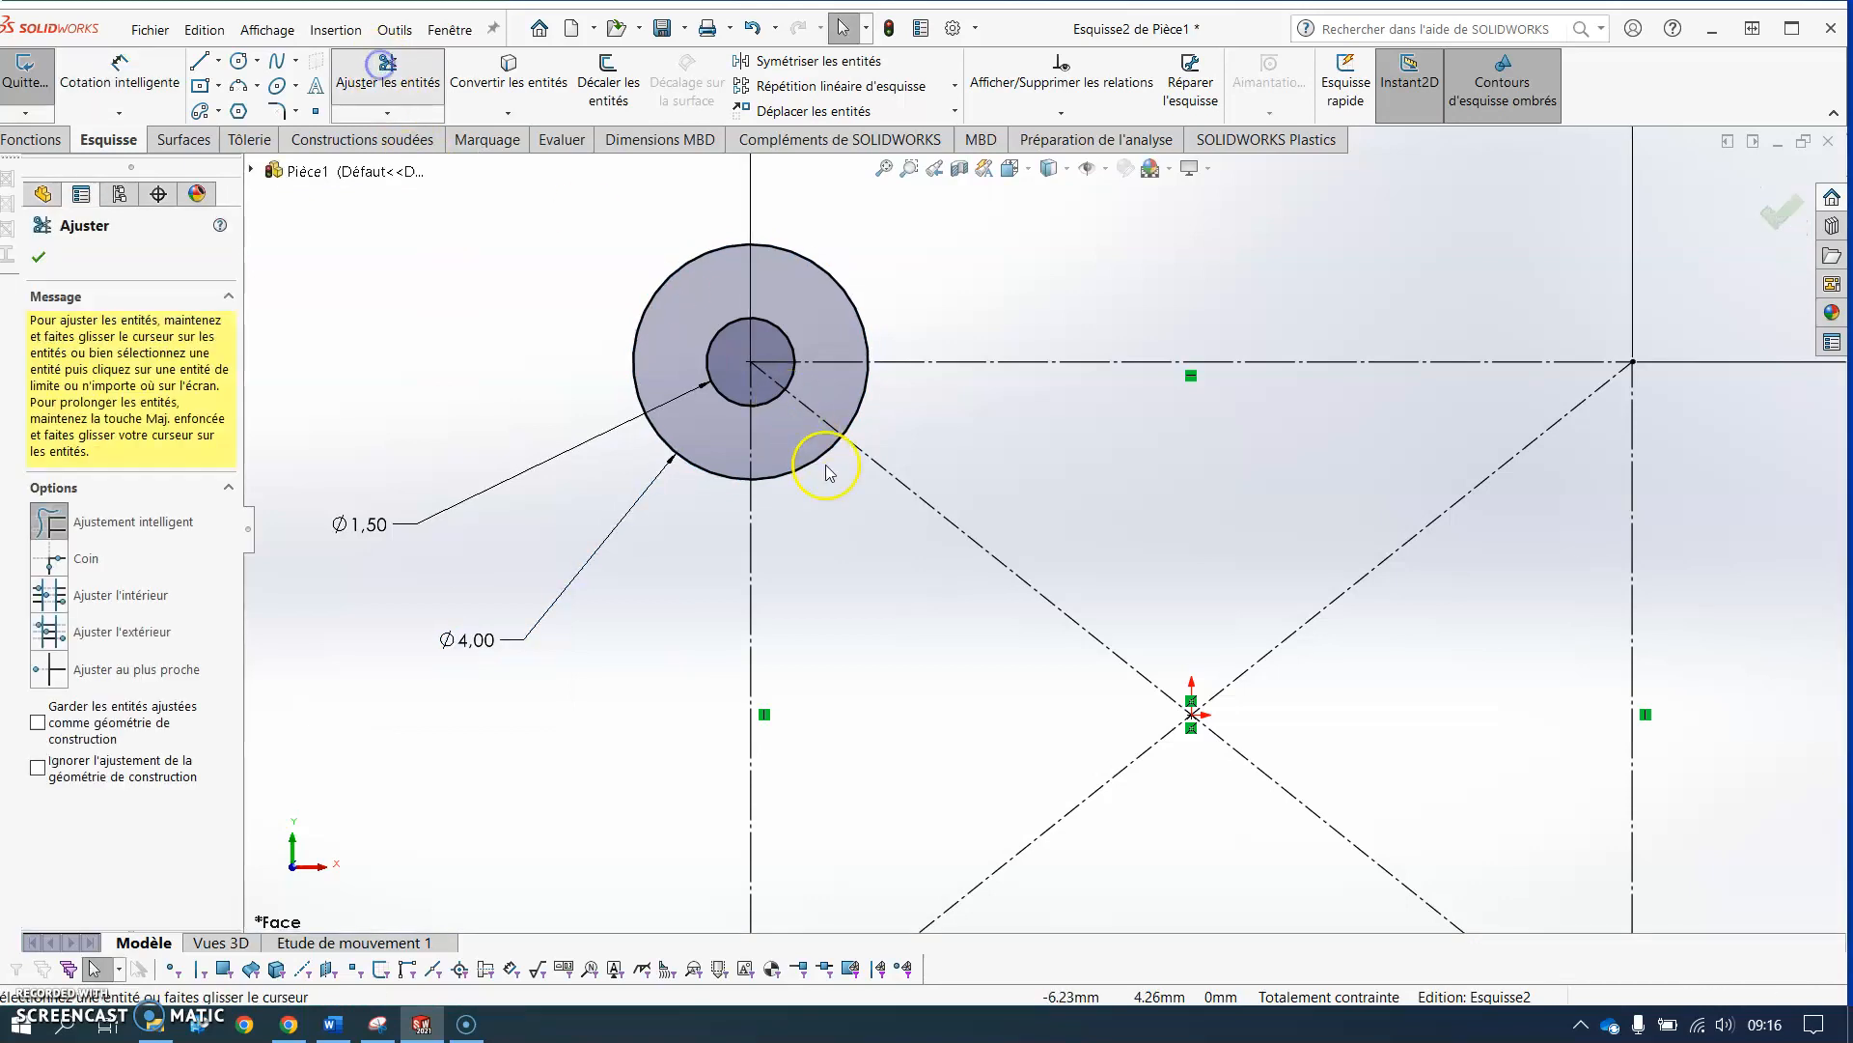
{"action": "mouse_move", "coordinate": [798, 455]}
{"action": "left_mouse_down"}
{"action": "mouse_move", "coordinate": [927, 431]}
{"action": "mouse_move", "coordinate": [858, 399]}
{"action": "left_mouse_up"}
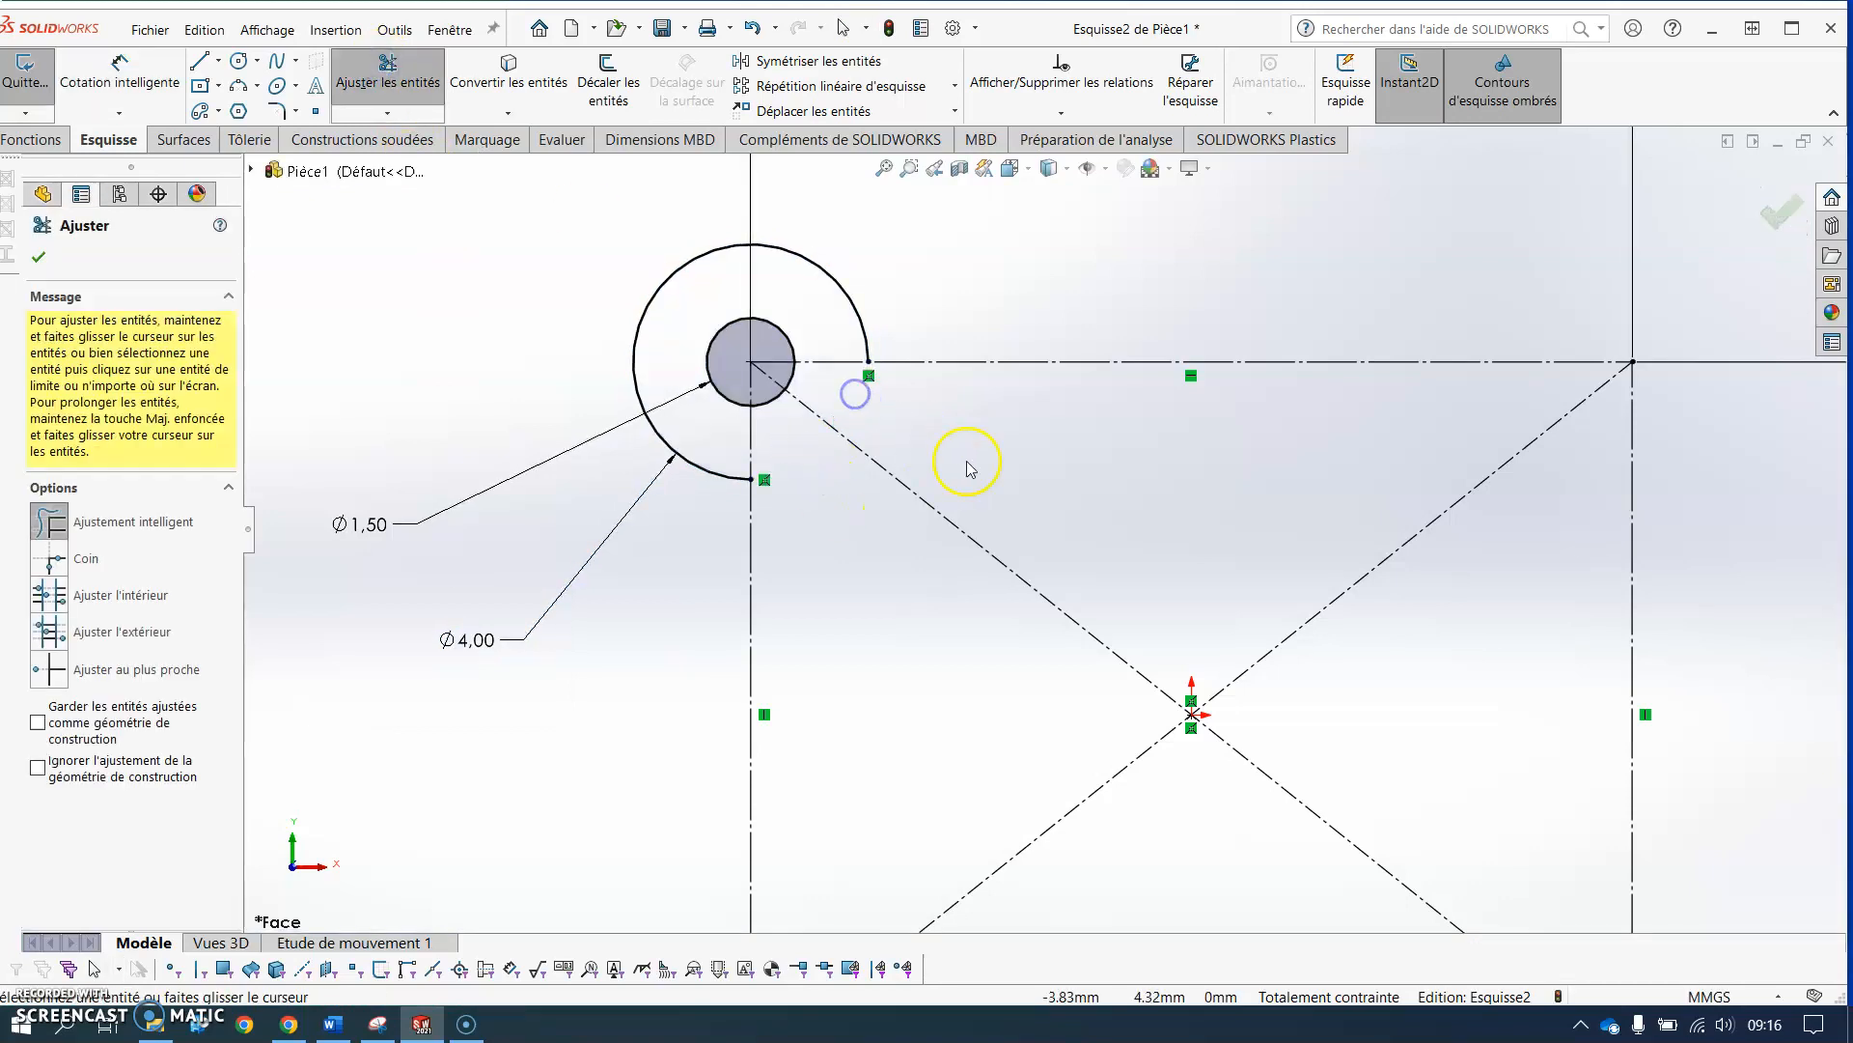
{"action": "key", "text": "Escape"}
Step: Undo the trims, the 4 mm dimension and the outer circle, keeping only the 1.5 mm circle
{"action": "key", "text": "ctrl+z"}
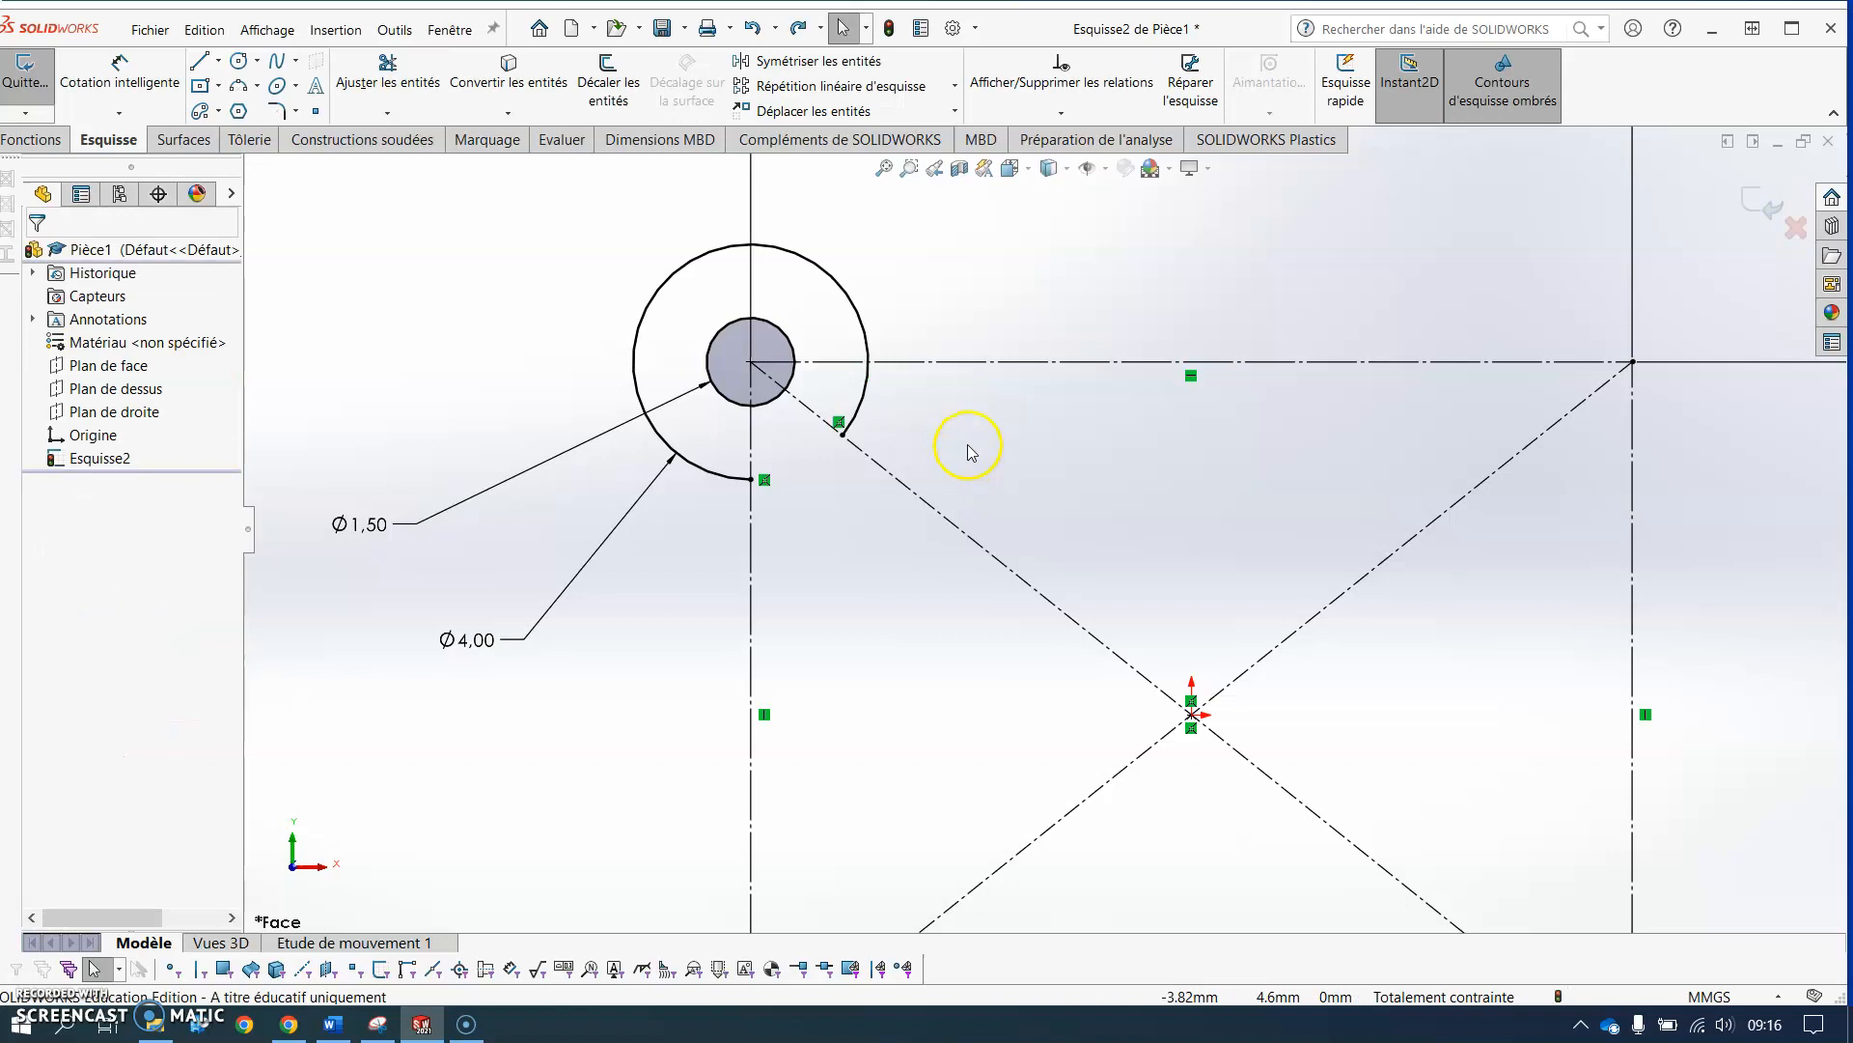
{"action": "key", "text": "ctrl+z"}
{"action": "key", "text": "ctrl+z"}
{"action": "key", "text": "ctrl+z"}
{"action": "key", "text": "ctrl+z"}
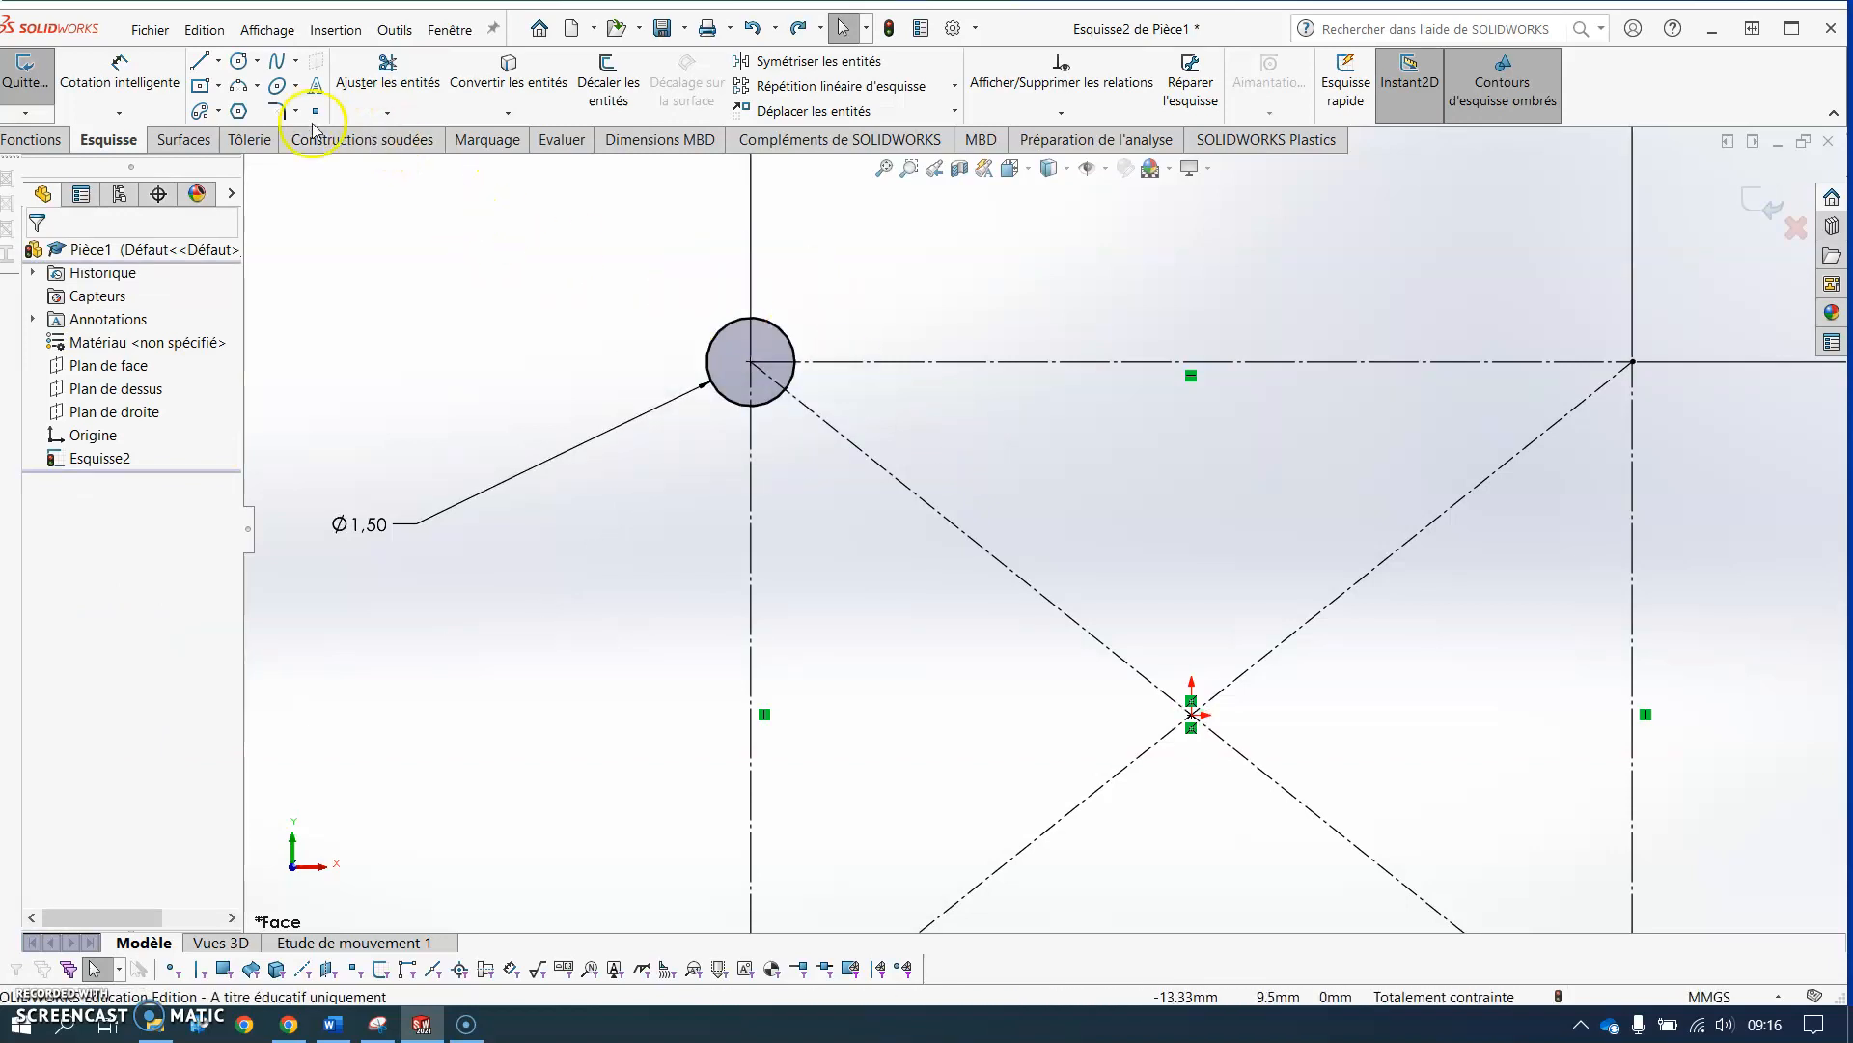
Step: Sketch a 270° centre-point arc of about 3.1 mm radius around the 1.5 mm circle, ending on the rectangle's top and left edges
{"action": "left_click", "coordinate": [257, 85]}
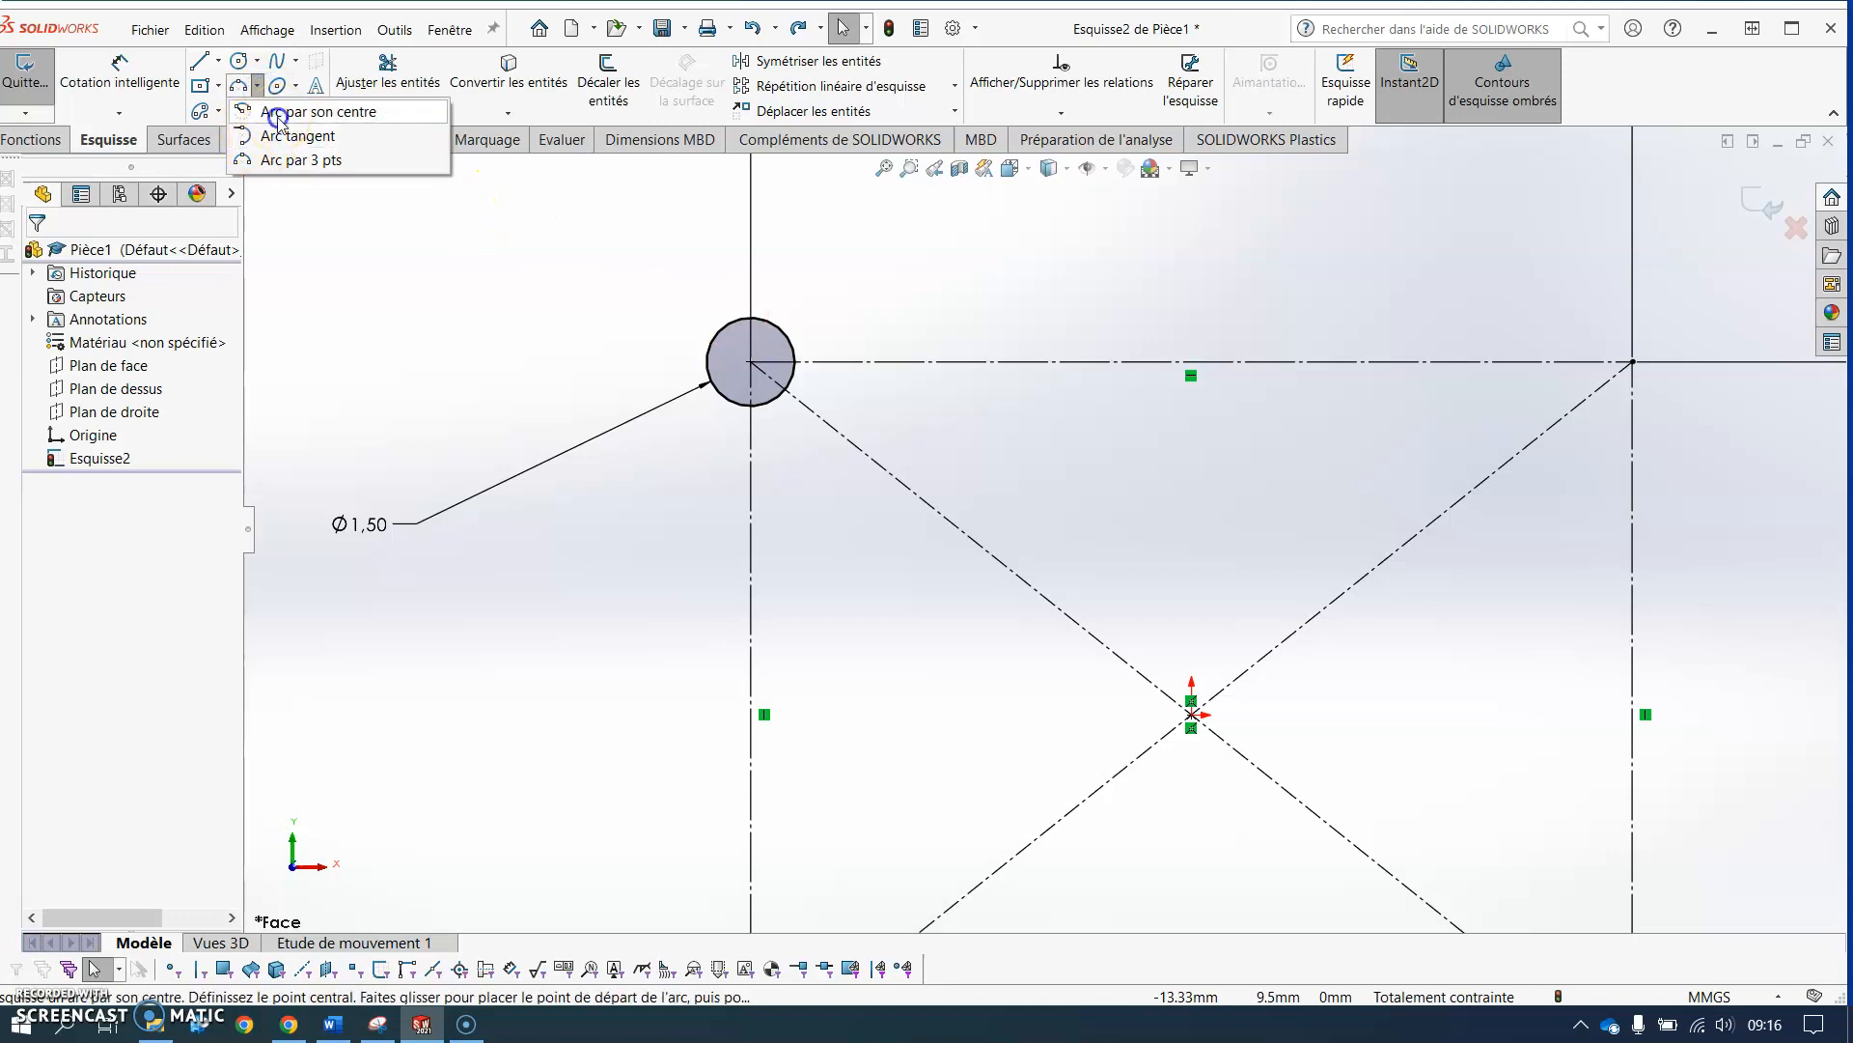
{"action": "left_click", "coordinate": [278, 112]}
{"action": "left_click", "coordinate": [751, 362]}
{"action": "left_click", "coordinate": [934, 362]}
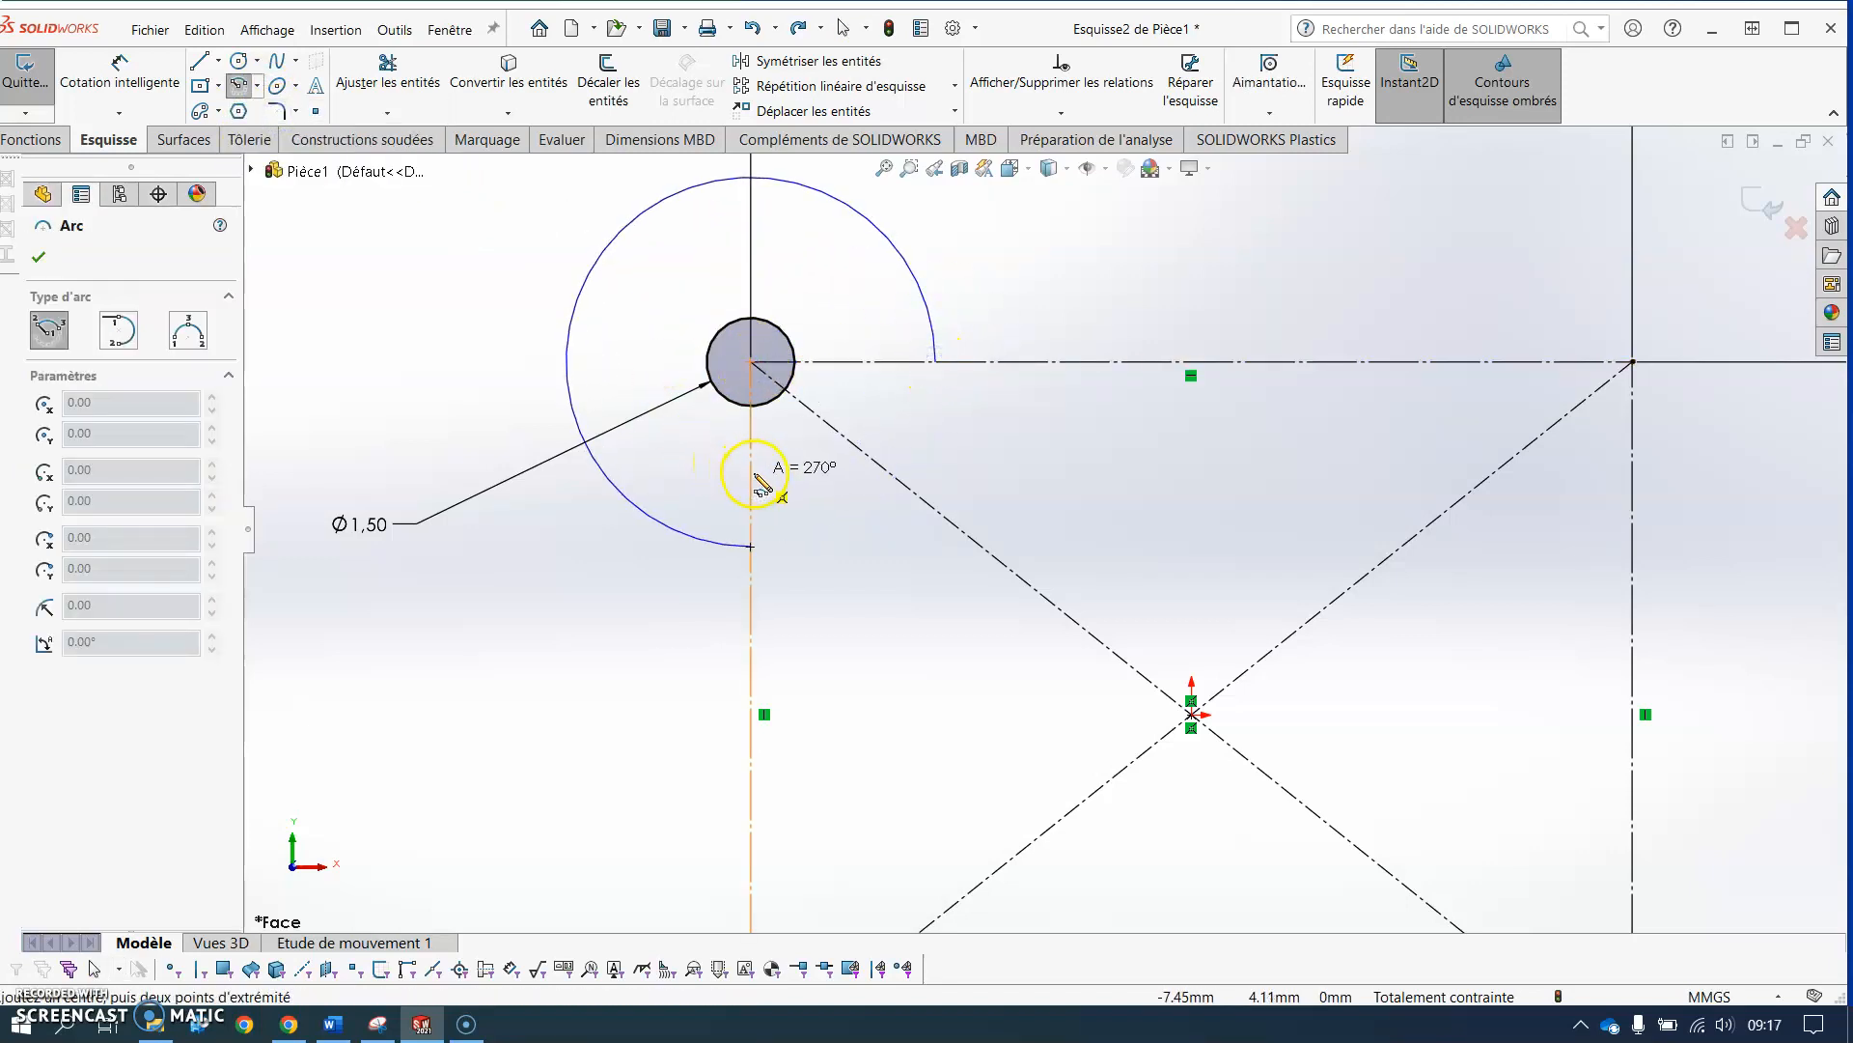
{"action": "left_click", "coordinate": [751, 547]}
Step: Dimension the corner arc's radius at 2 mm
{"action": "right_click_drag", "start_coordinate": [572, 572], "coordinate": [551, 374]}
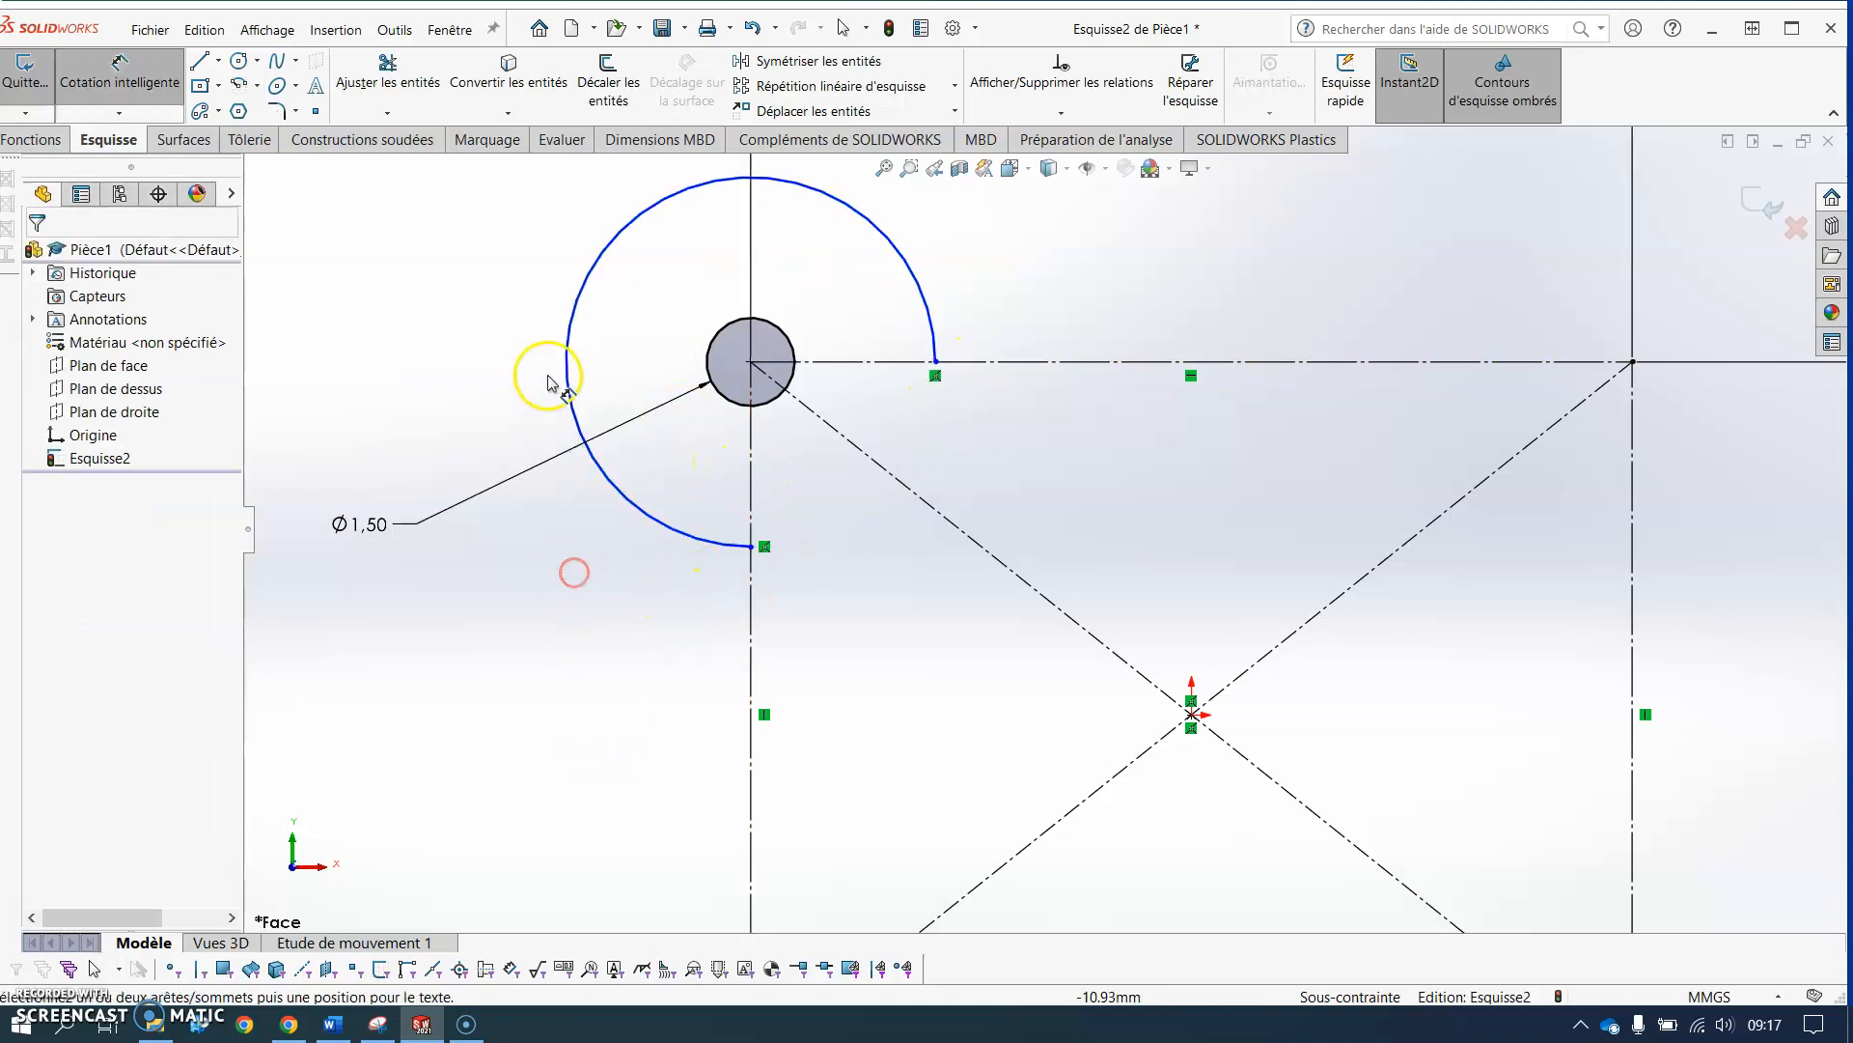
{"action": "left_click", "coordinate": [415, 299]}
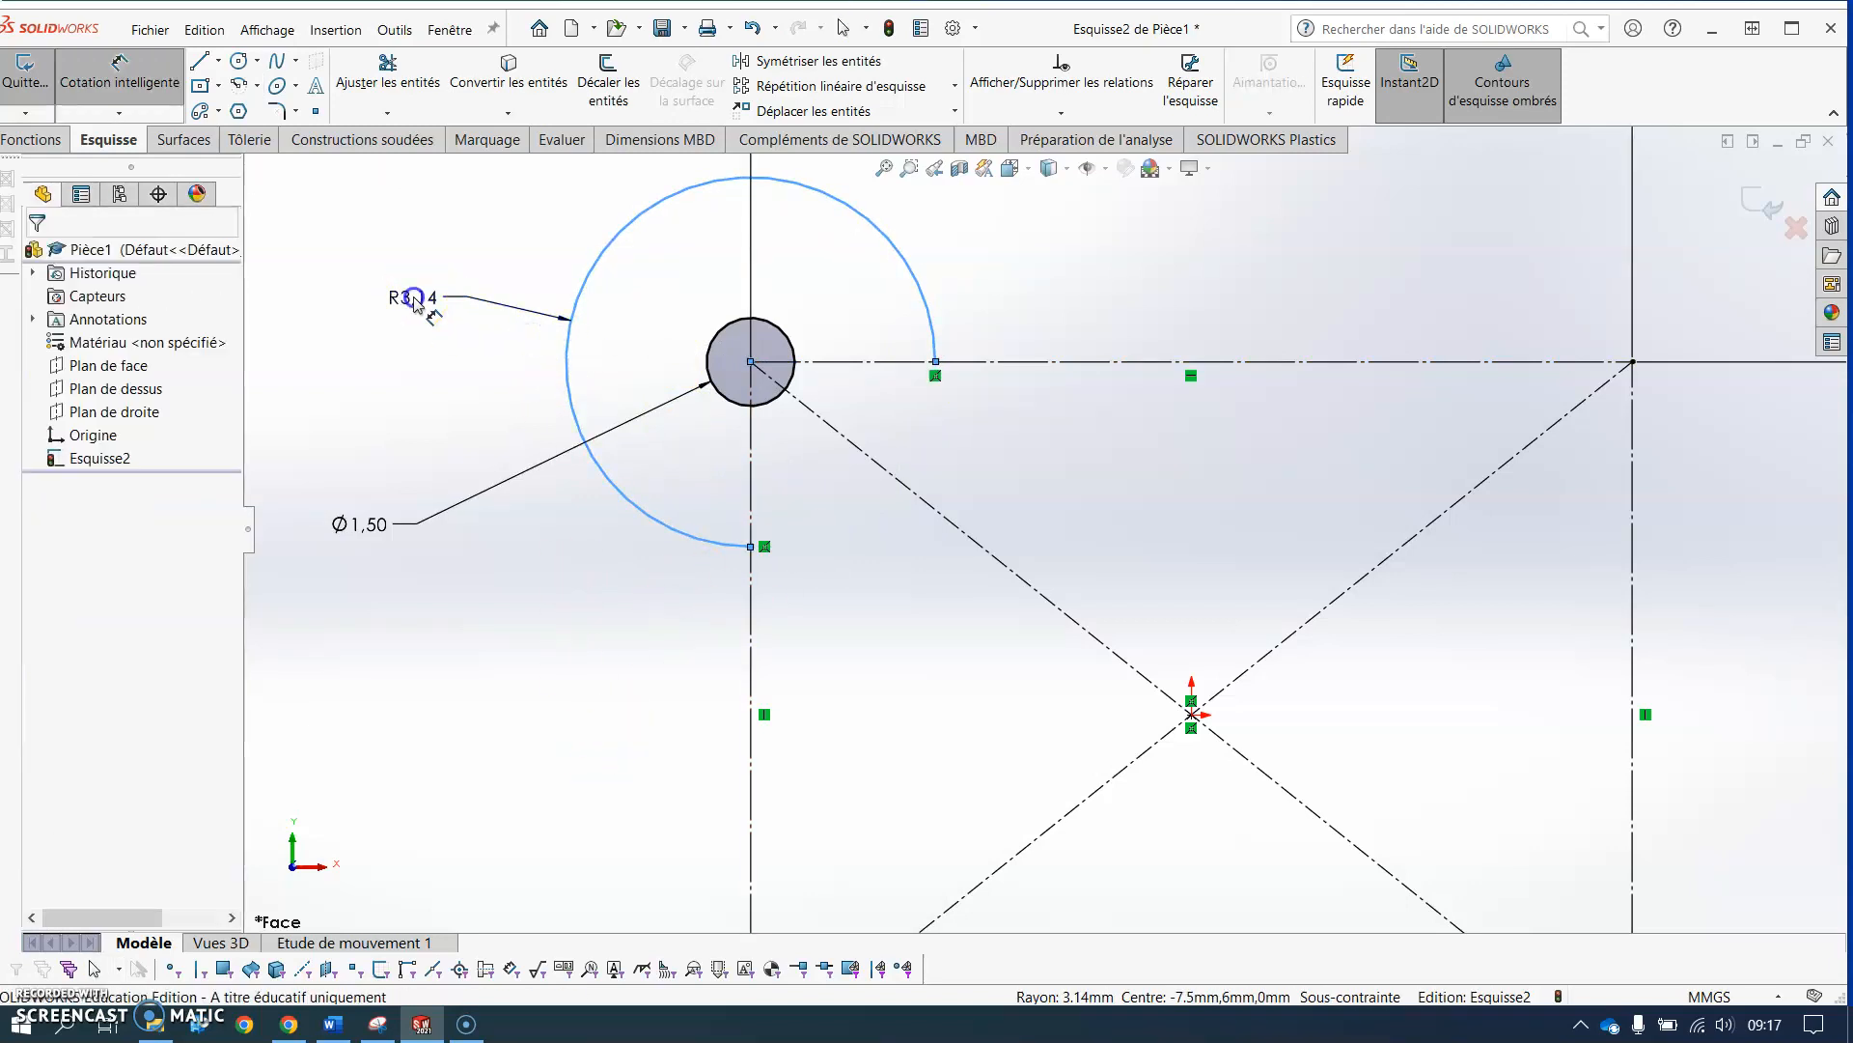
{"action": "type", "text": "2"}
{"action": "key", "text": "Return"}
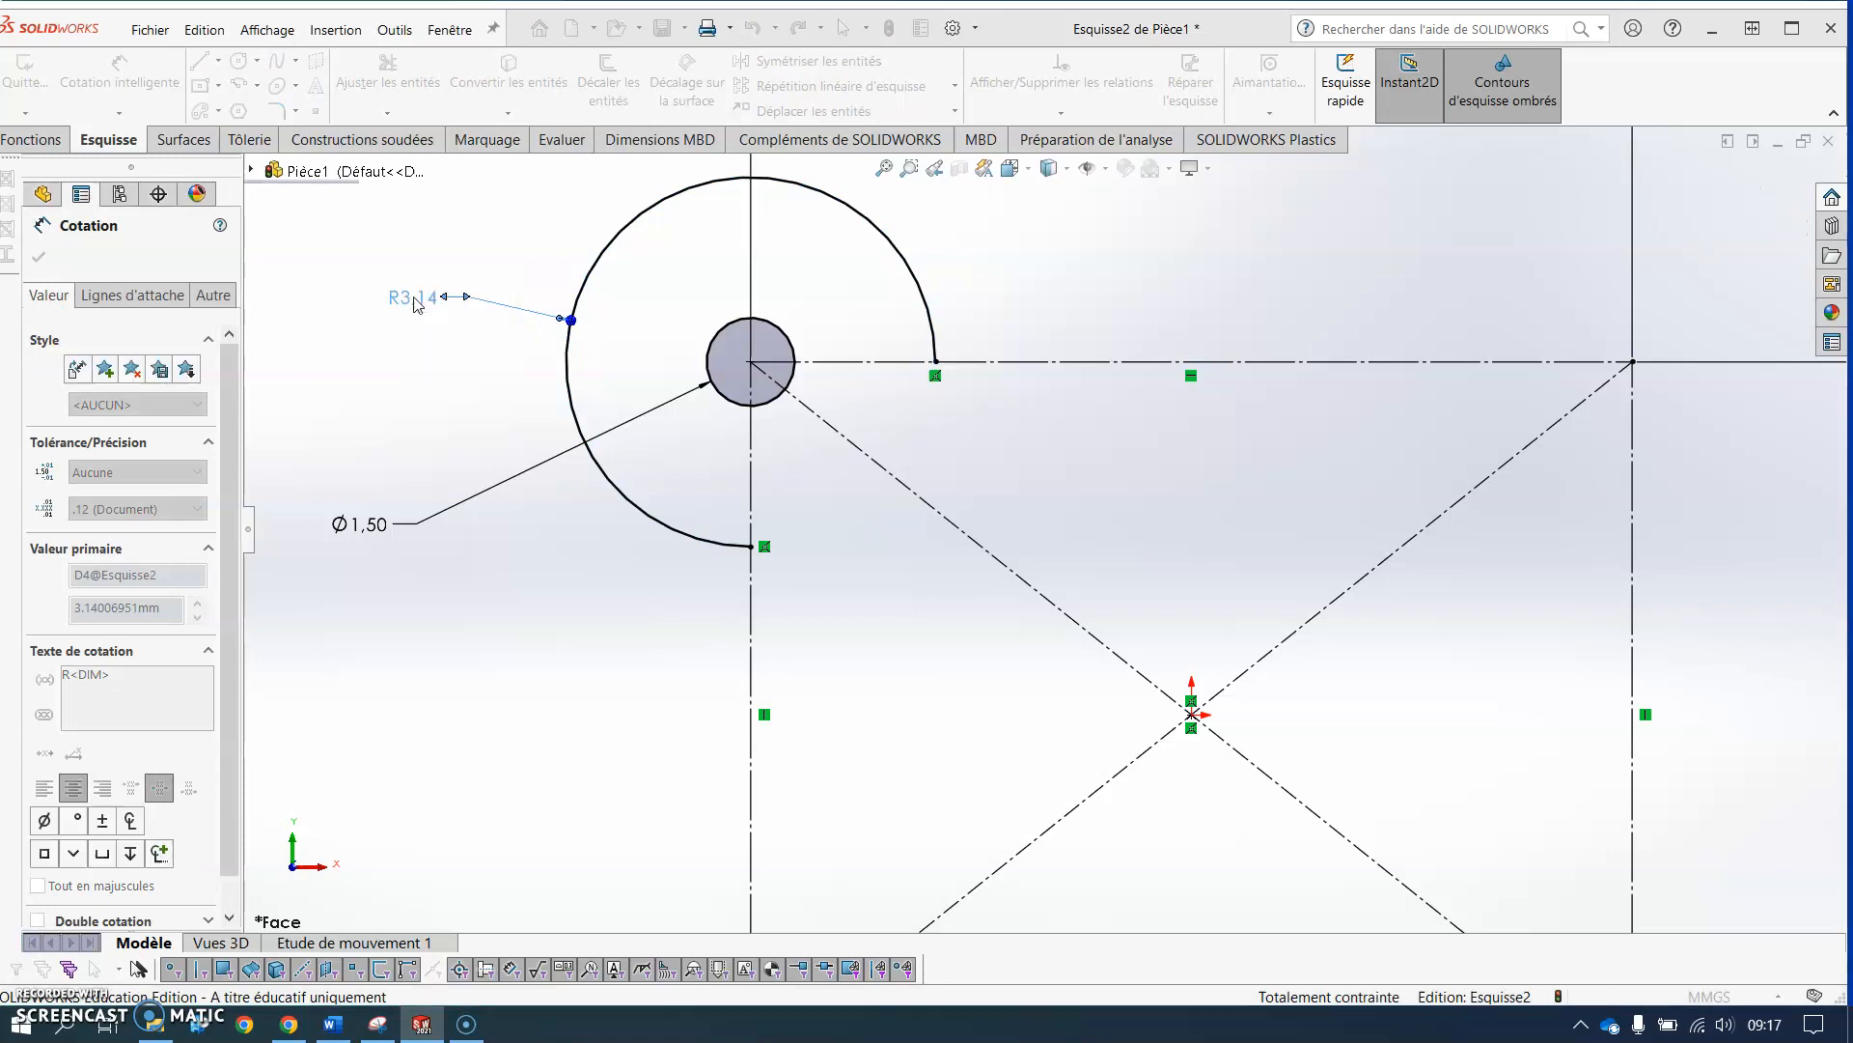
{"action": "key", "text": "Escape"}
Step: Draw construction lines from the rectangle's top edge midpoint to the origin and from the origin to the right edge midpoint
{"action": "scroll", "coordinate": [1361, 585], "scroll_direction": "up", "scroll_amount": 2}
{"action": "scroll", "coordinate": [1322, 628], "scroll_direction": "up", "scroll_amount": 1}
{"action": "scroll", "coordinate": [1297, 731], "scroll_direction": "down", "scroll_amount": 1}
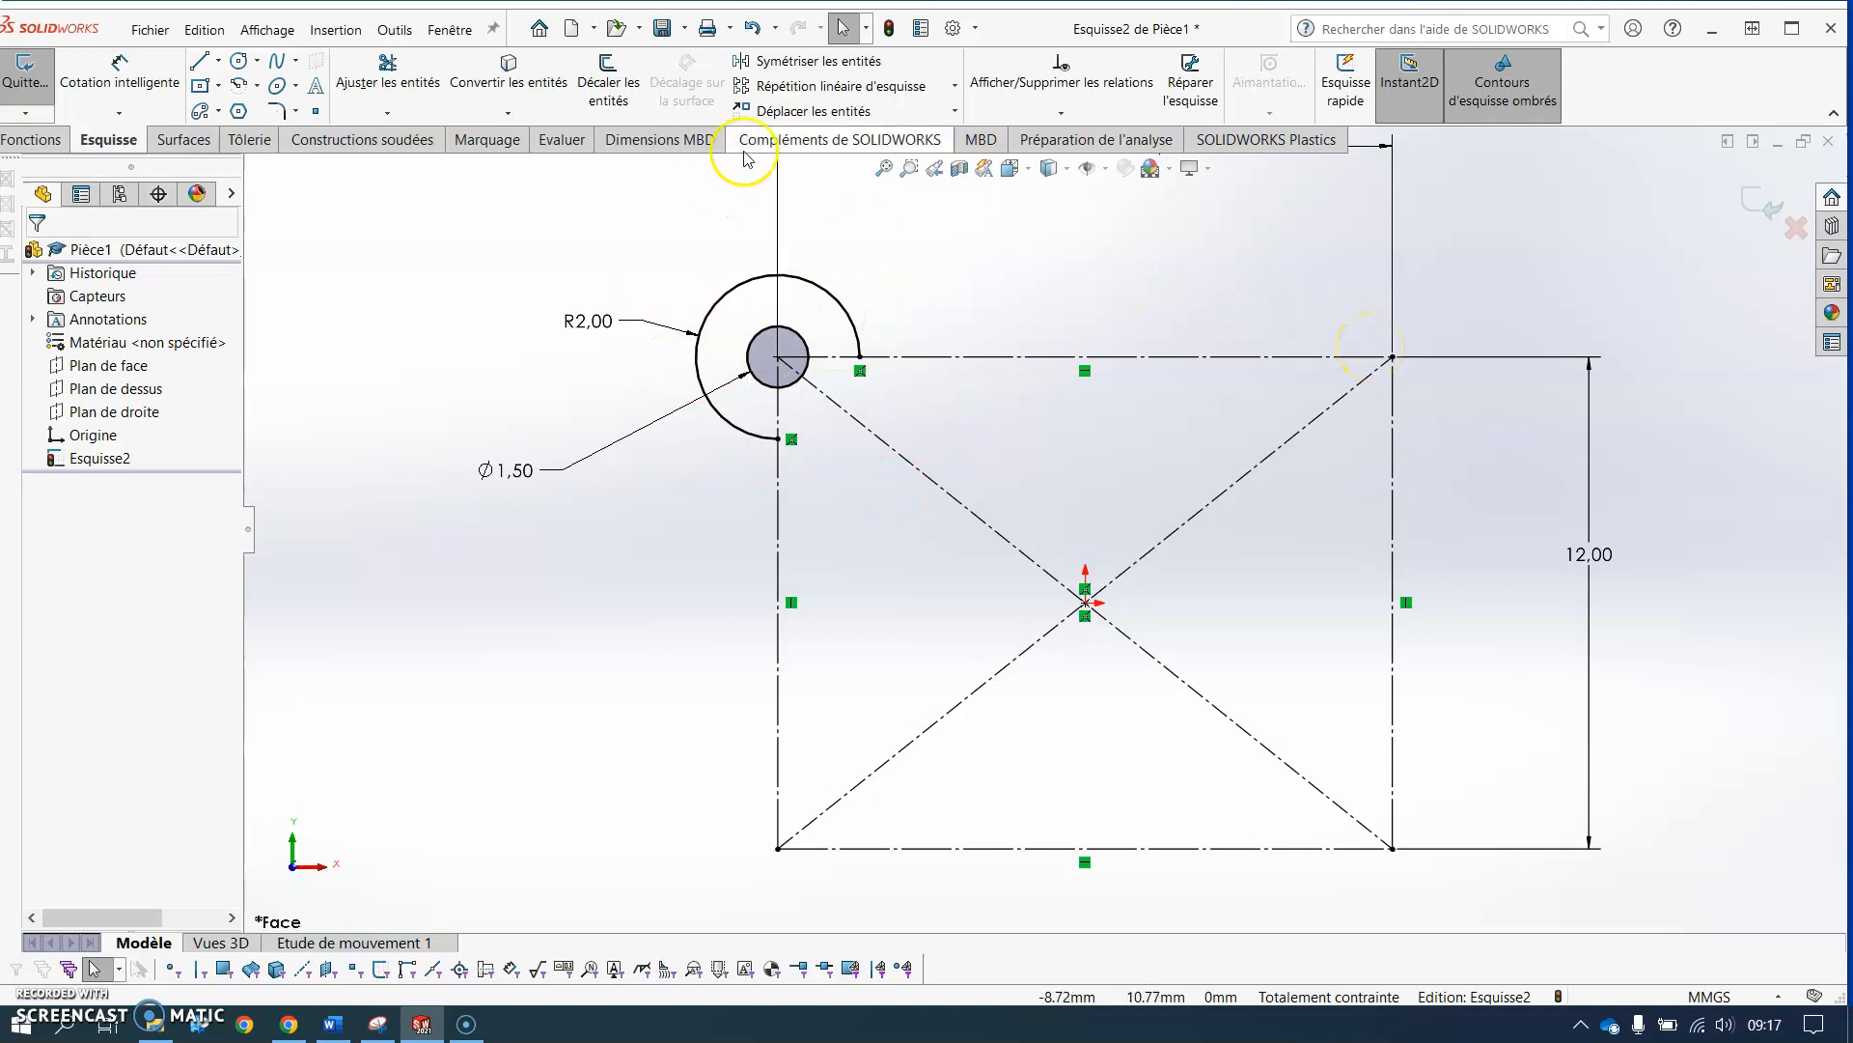
{"action": "left_click", "coordinate": [219, 62]}
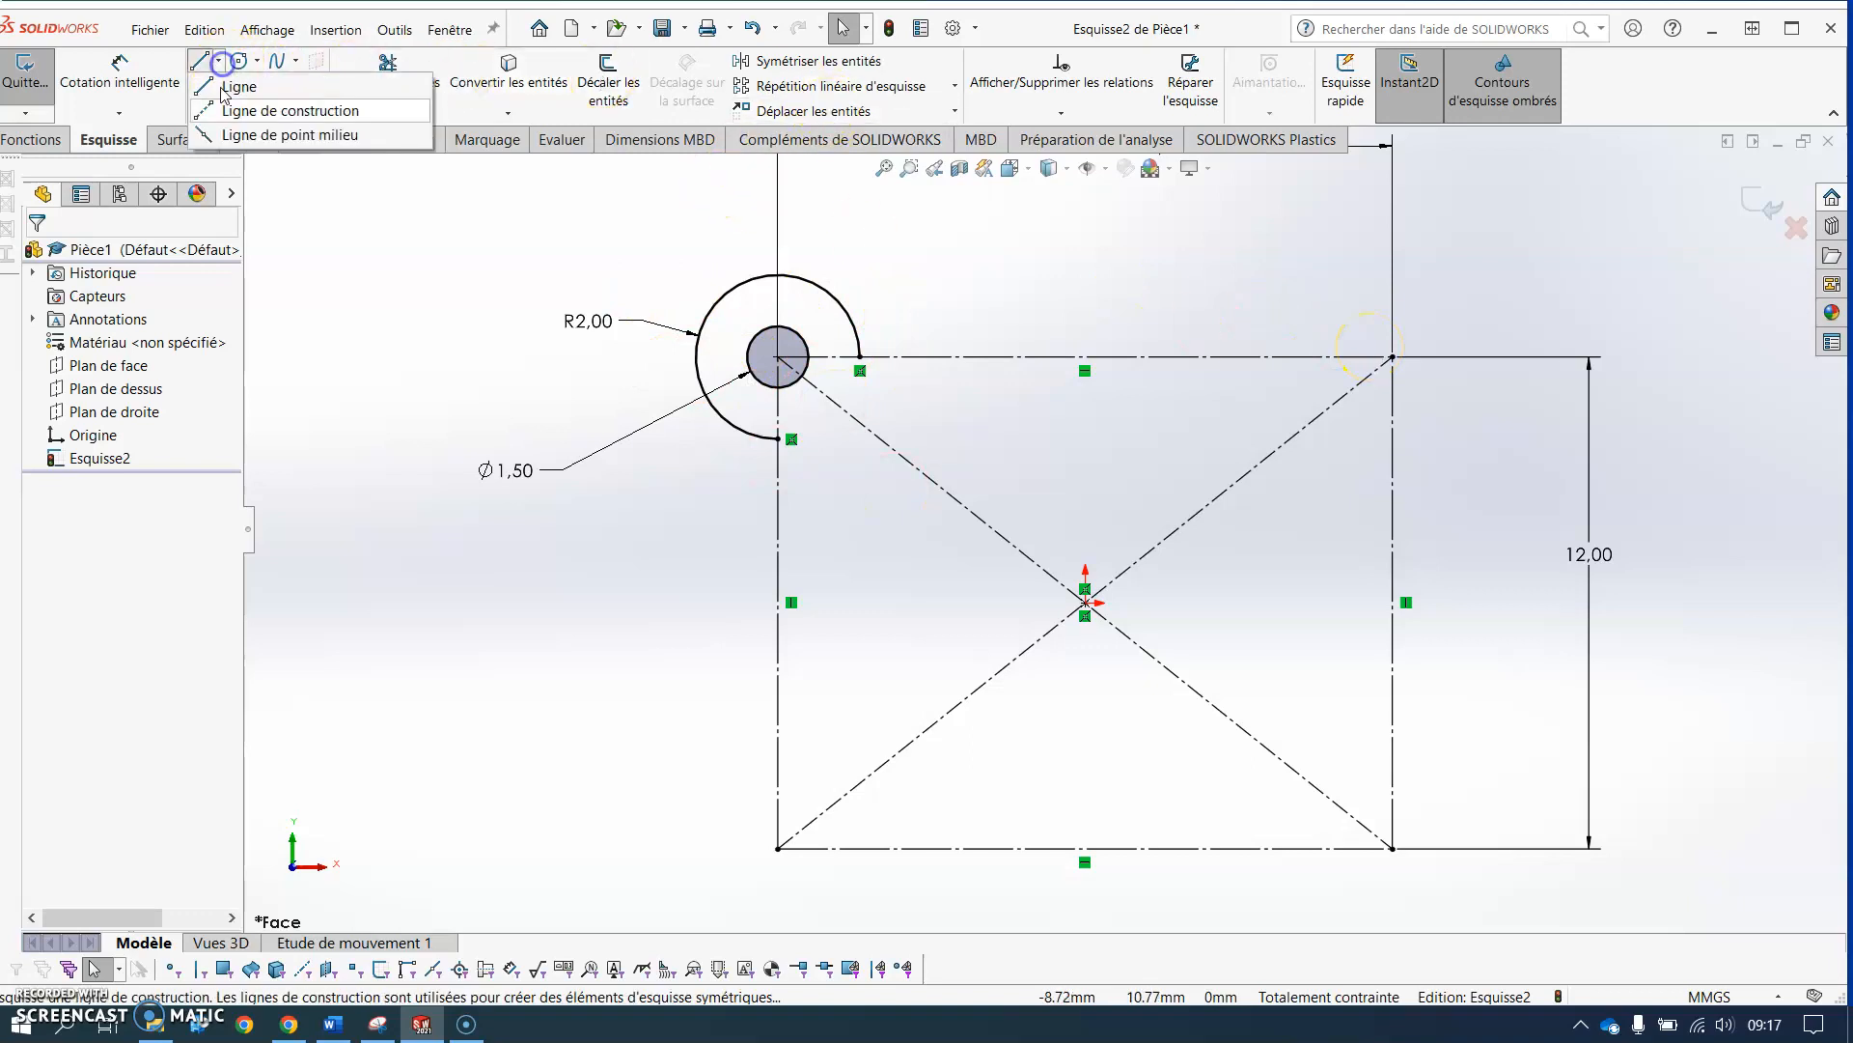
{"action": "left_click", "coordinate": [233, 114]}
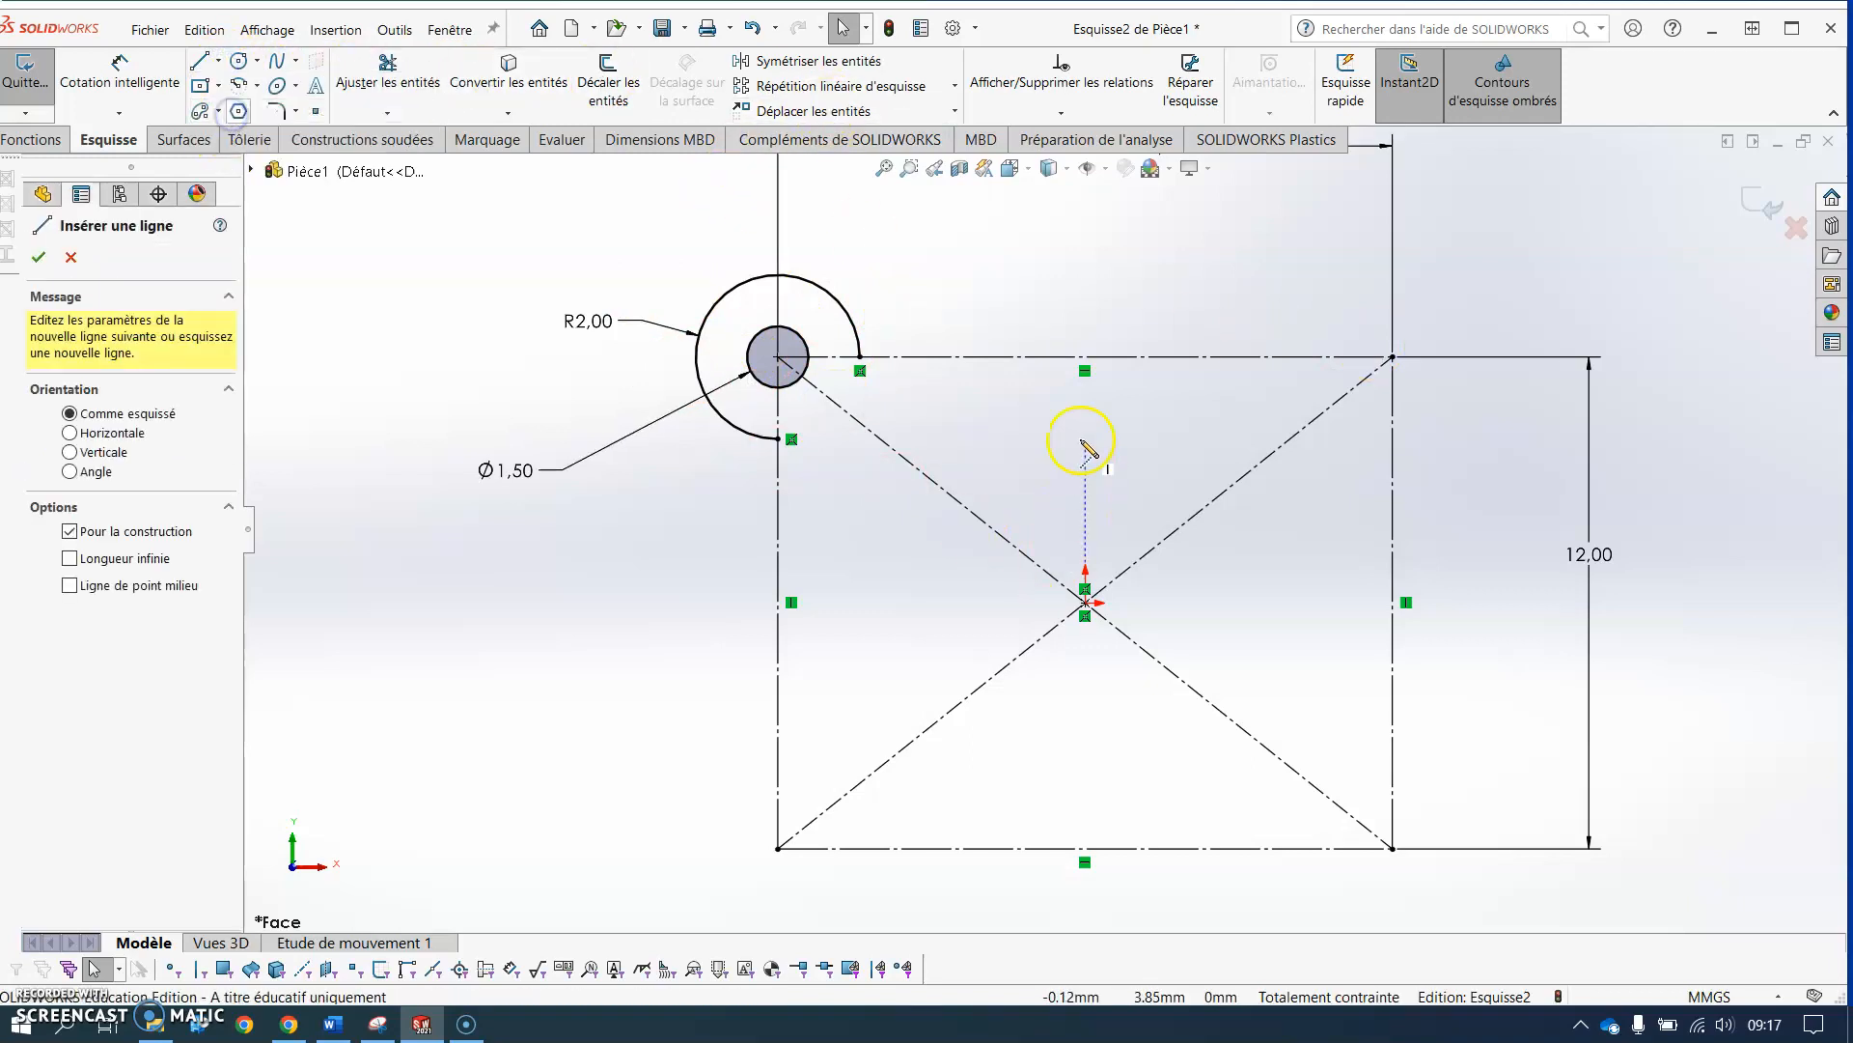
{"action": "left_click", "coordinate": [1084, 357]}
{"action": "left_click", "coordinate": [1085, 602]}
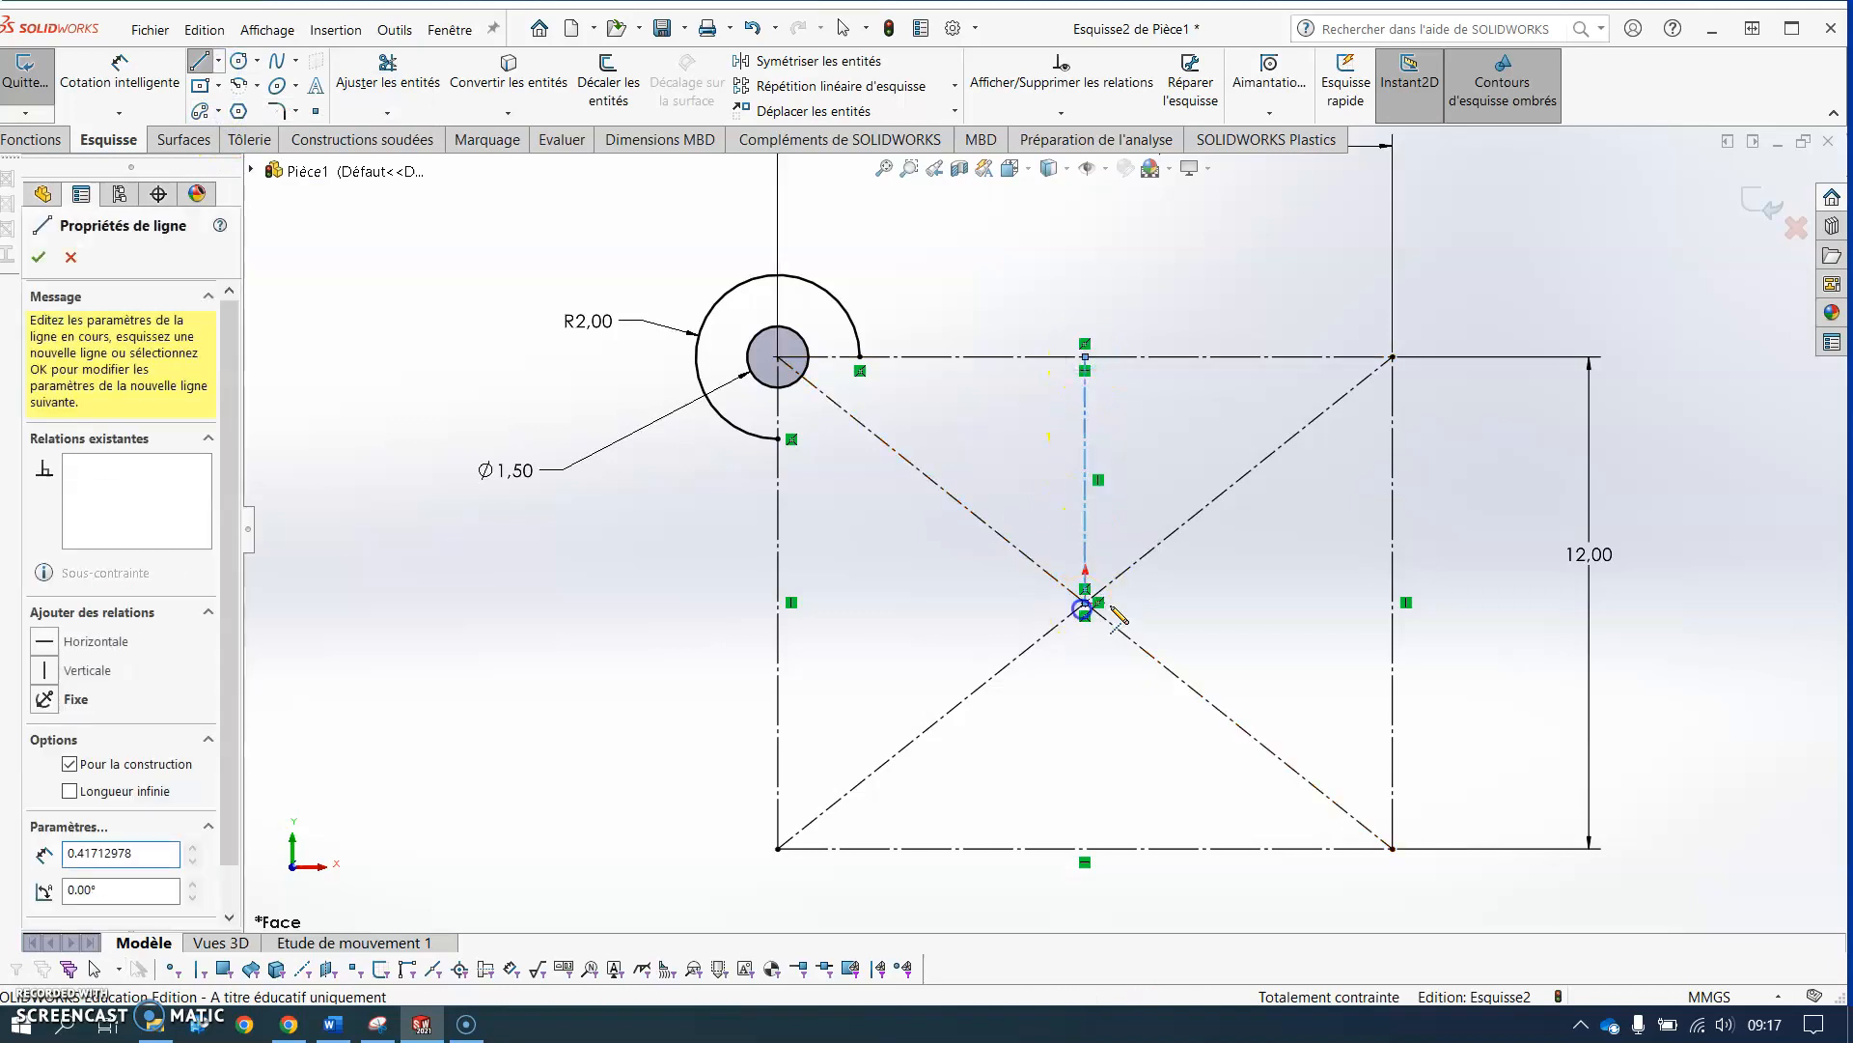
{"action": "left_click", "coordinate": [1393, 603]}
{"action": "key", "text": "Escape"}
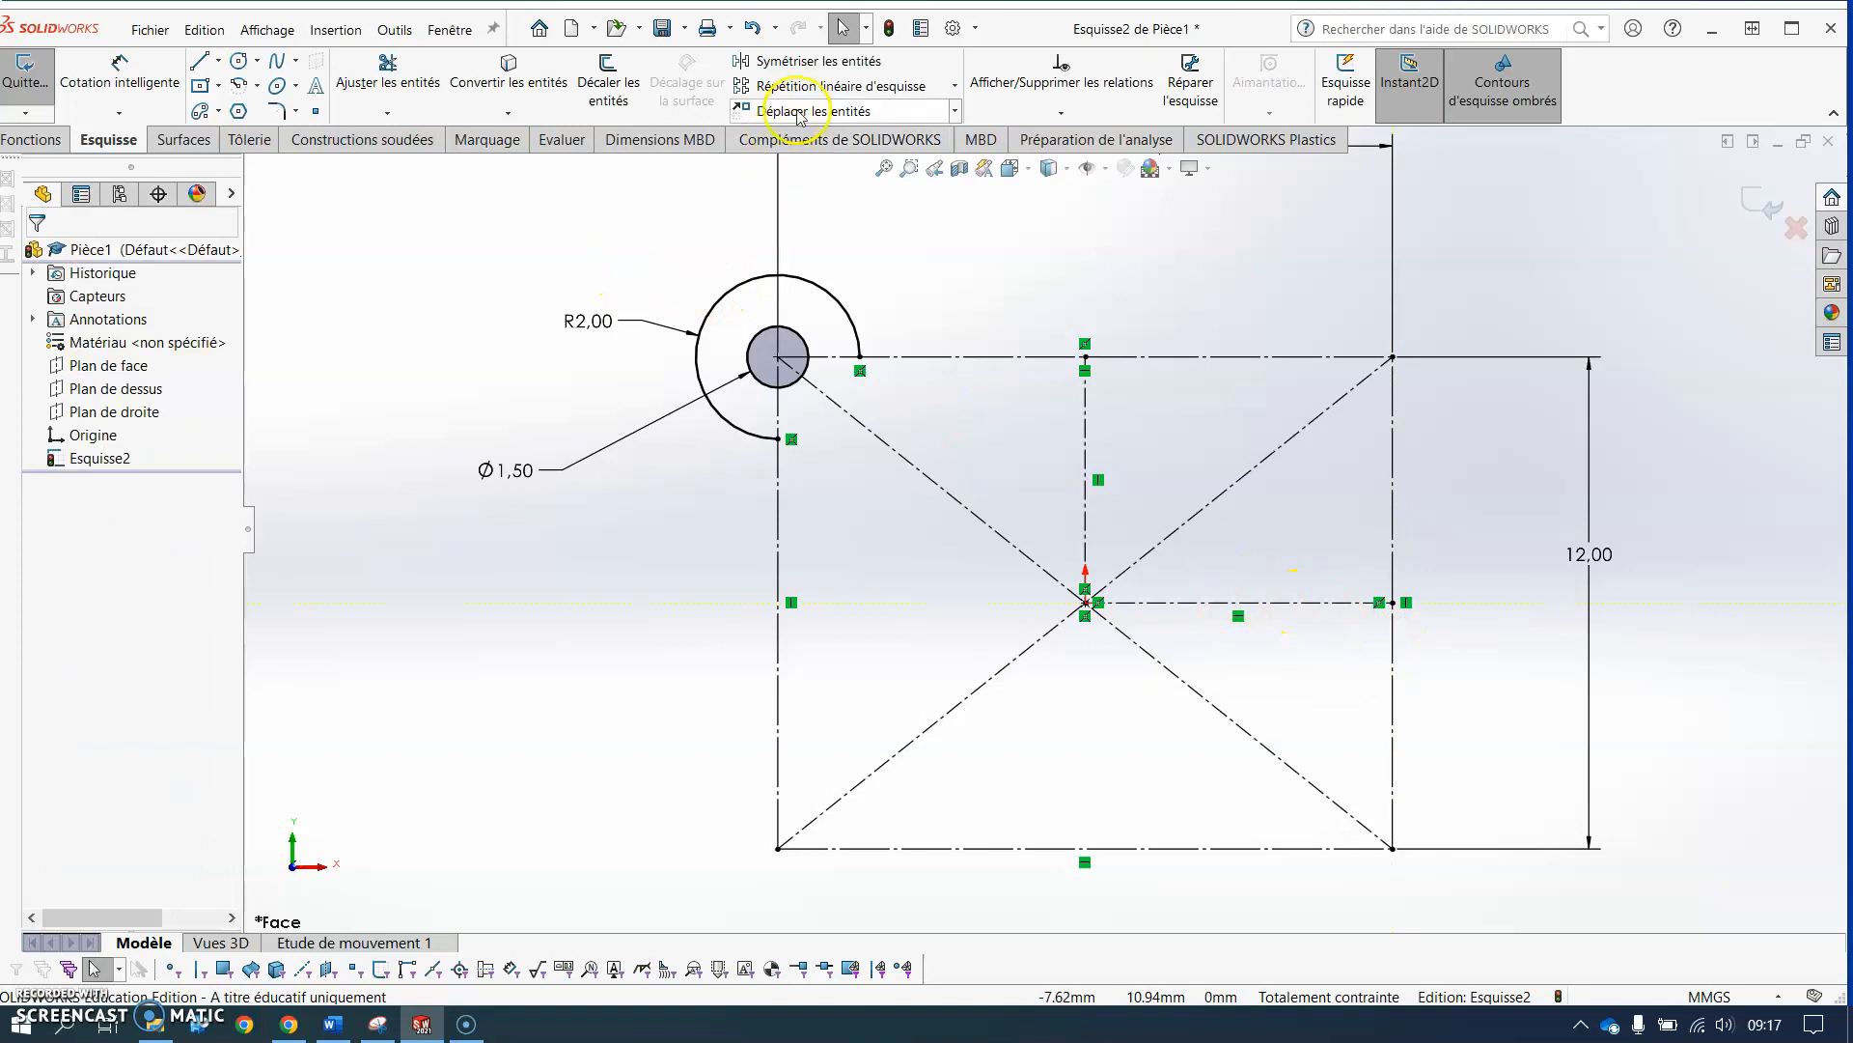
Step: Try mirroring the corner arc and 1.5 mm circle about the vertical construction line without keeping the originals, and undo it
{"action": "left_click", "coordinate": [809, 61]}
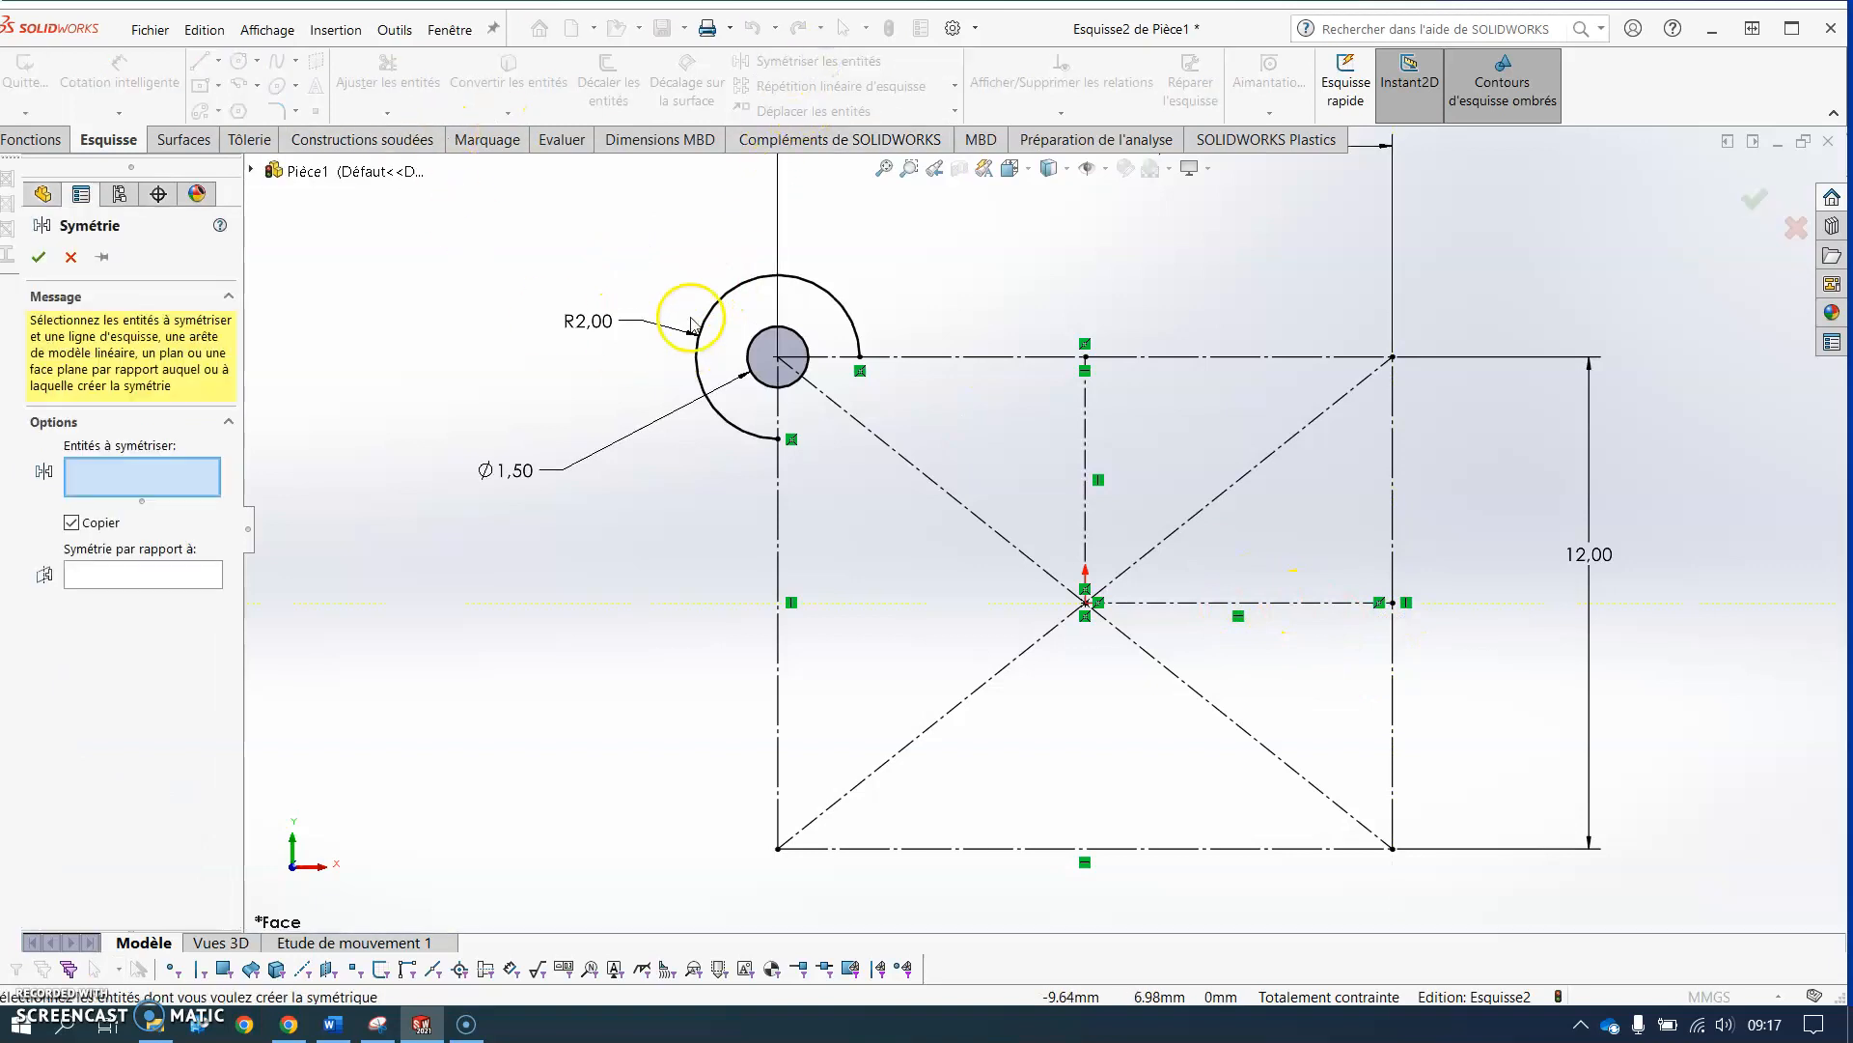
{"action": "left_click", "coordinate": [726, 296]}
{"action": "left_click", "coordinate": [760, 344]}
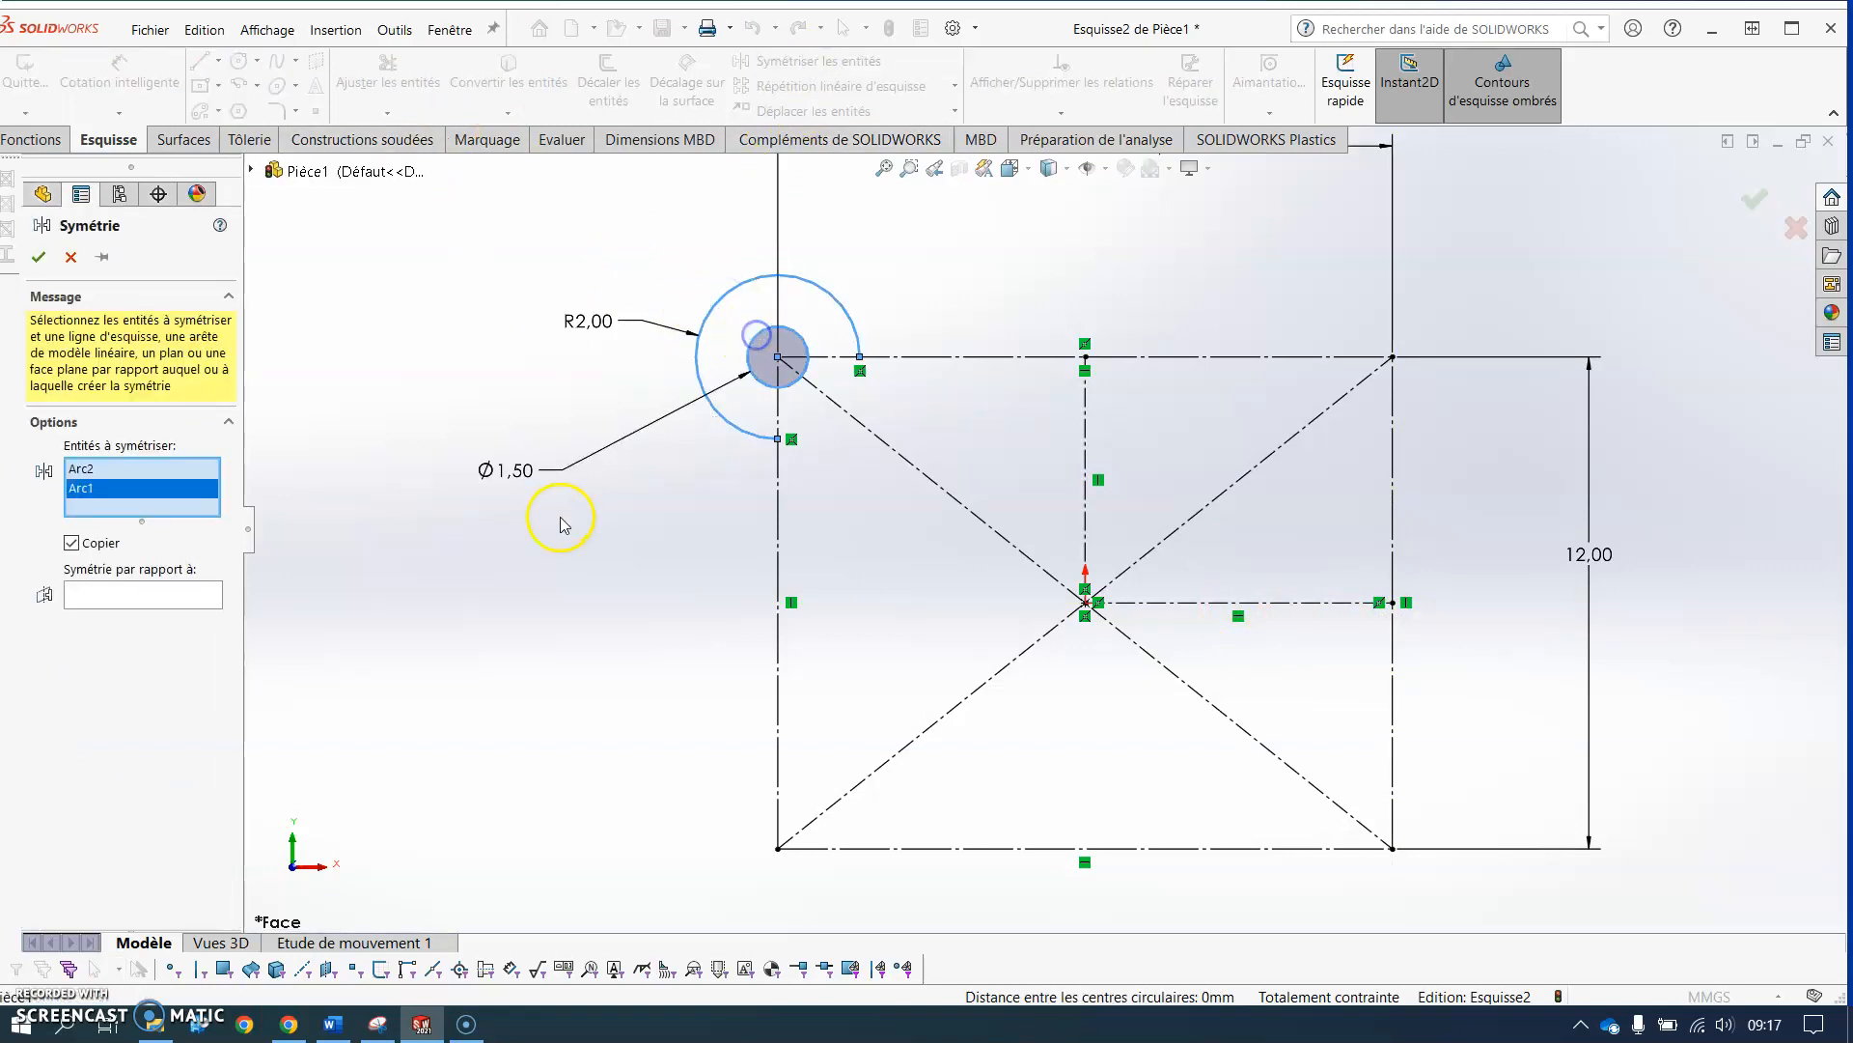
{"action": "left_click", "coordinate": [164, 595]}
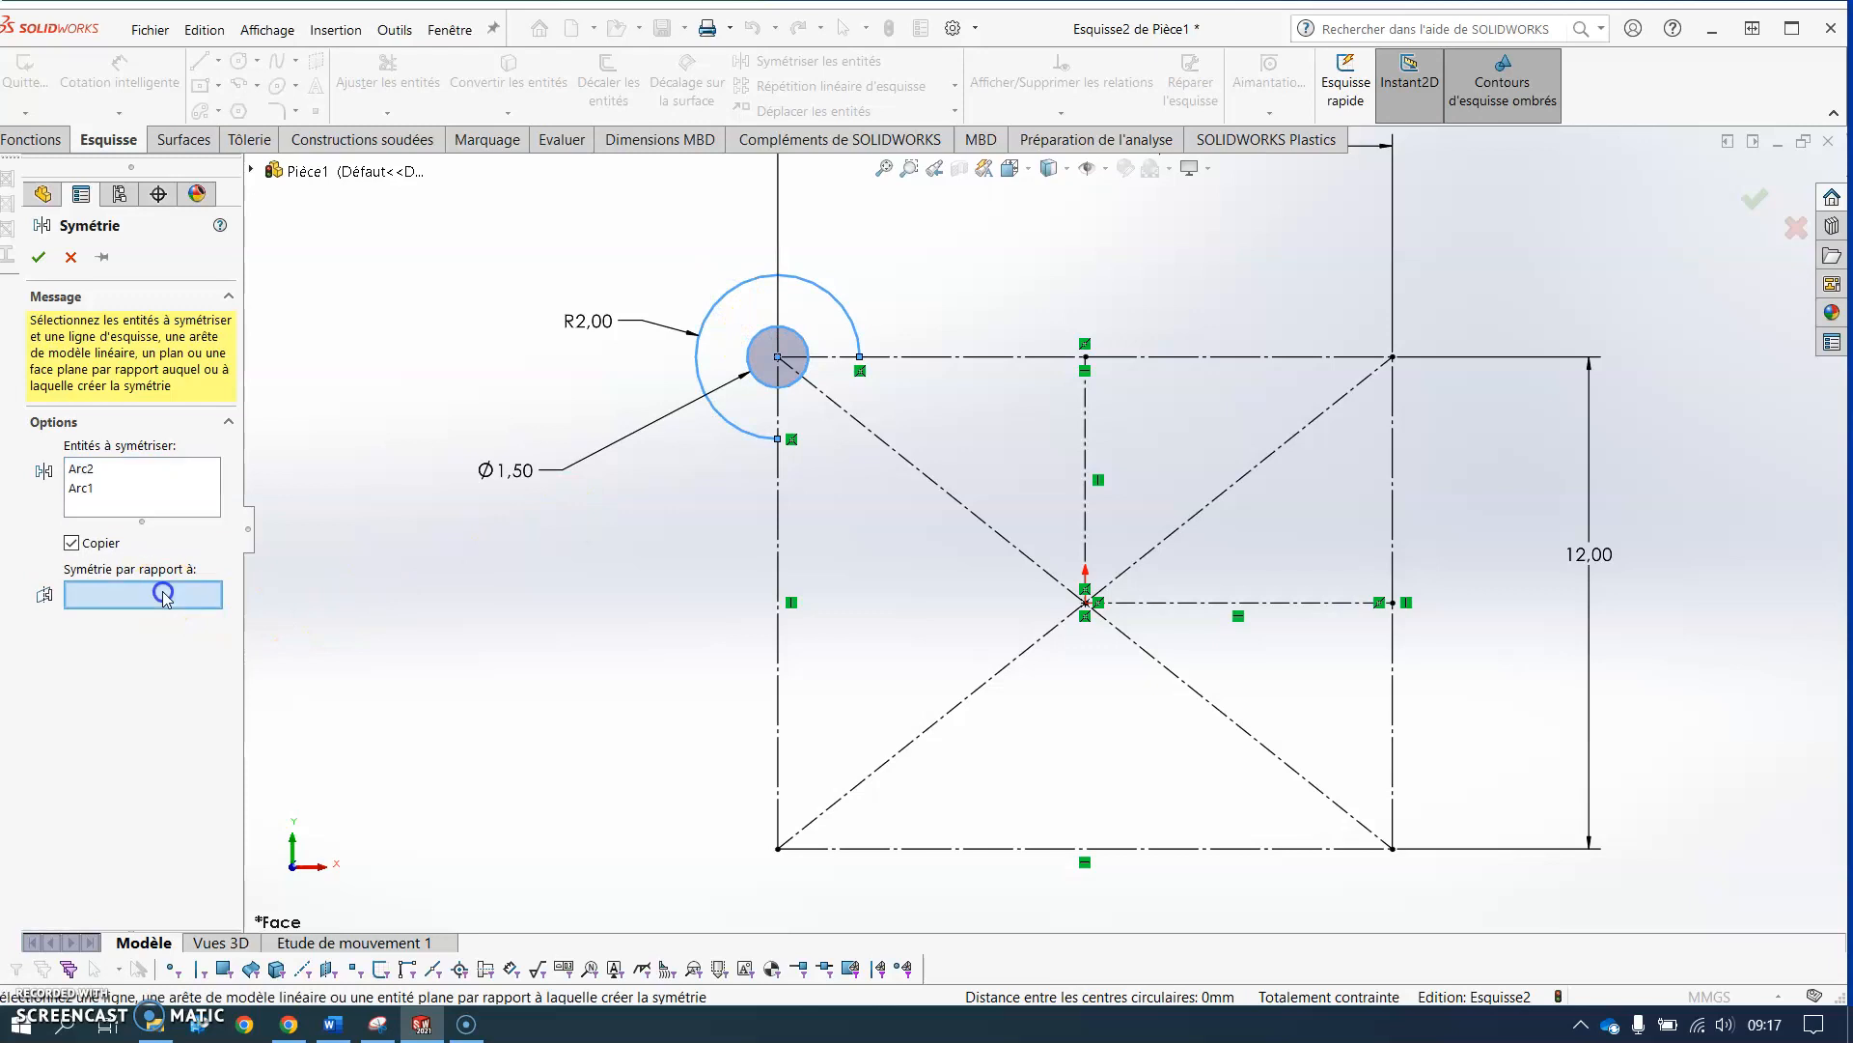
{"action": "left_click", "coordinate": [1084, 422]}
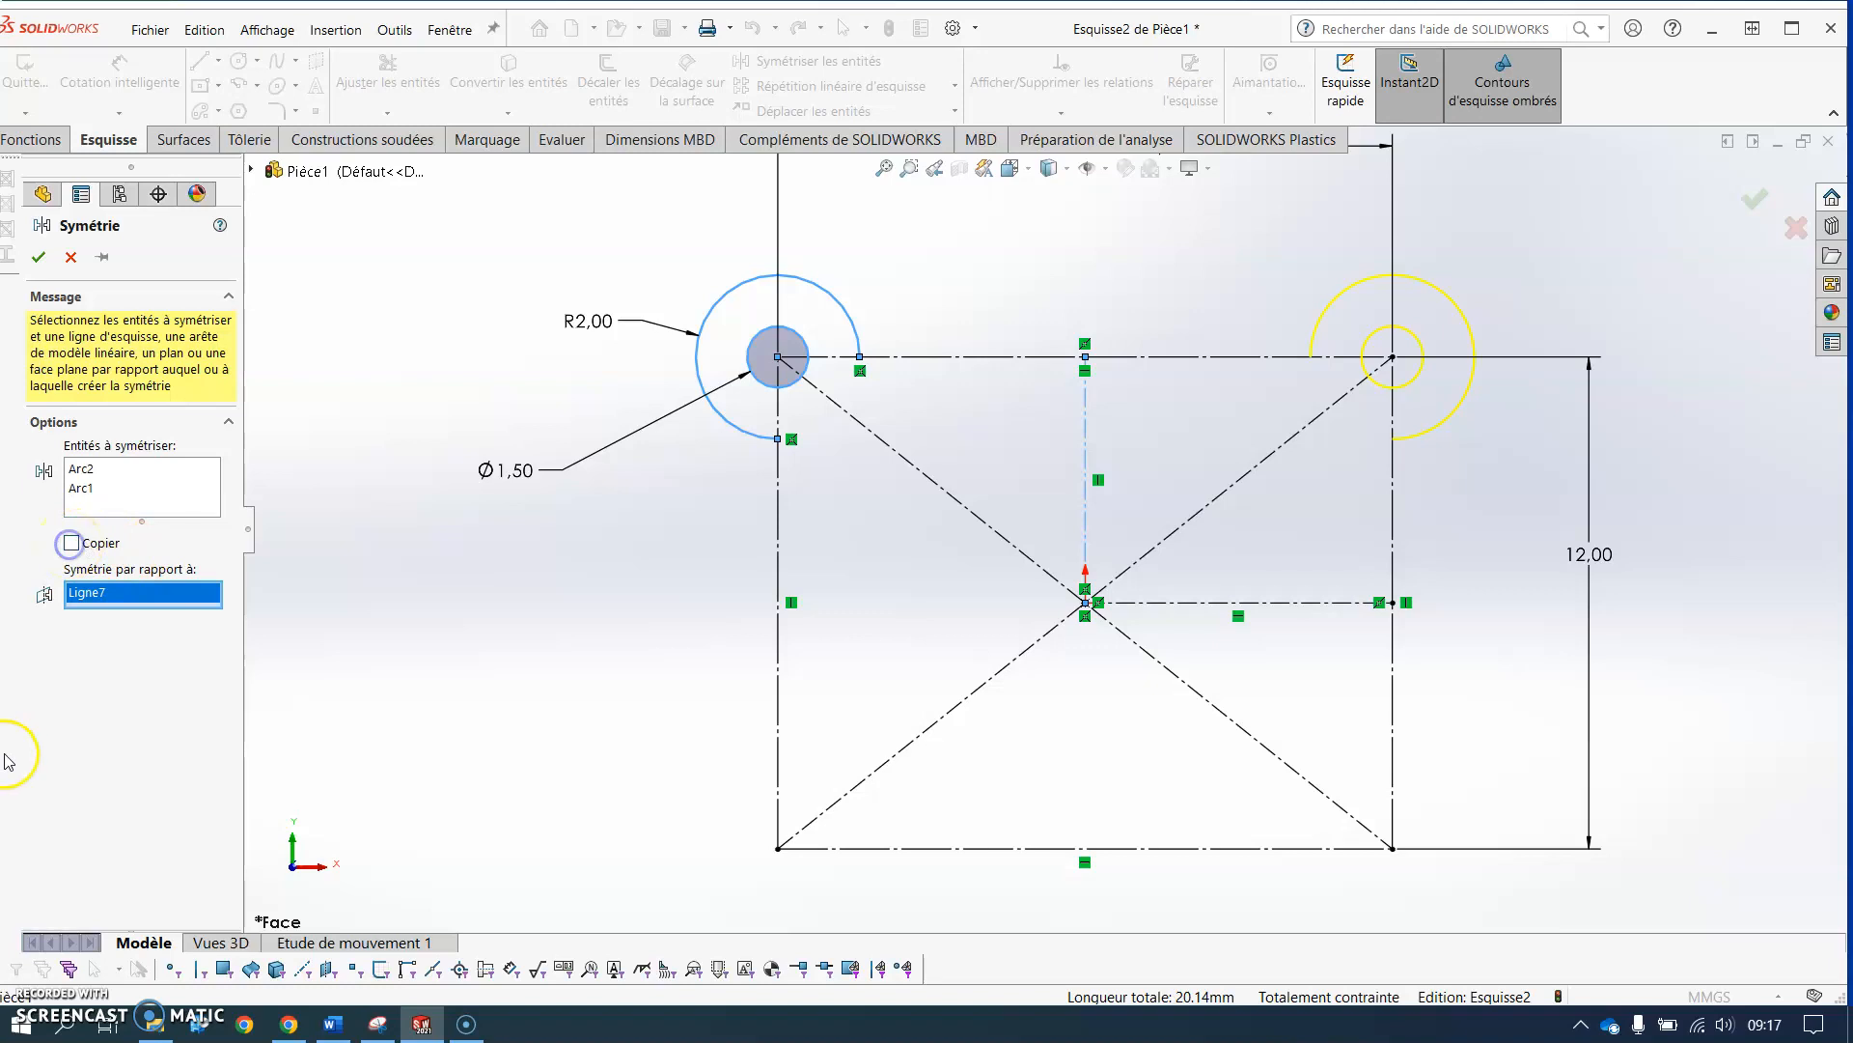
{"action": "left_click", "coordinate": [39, 256]}
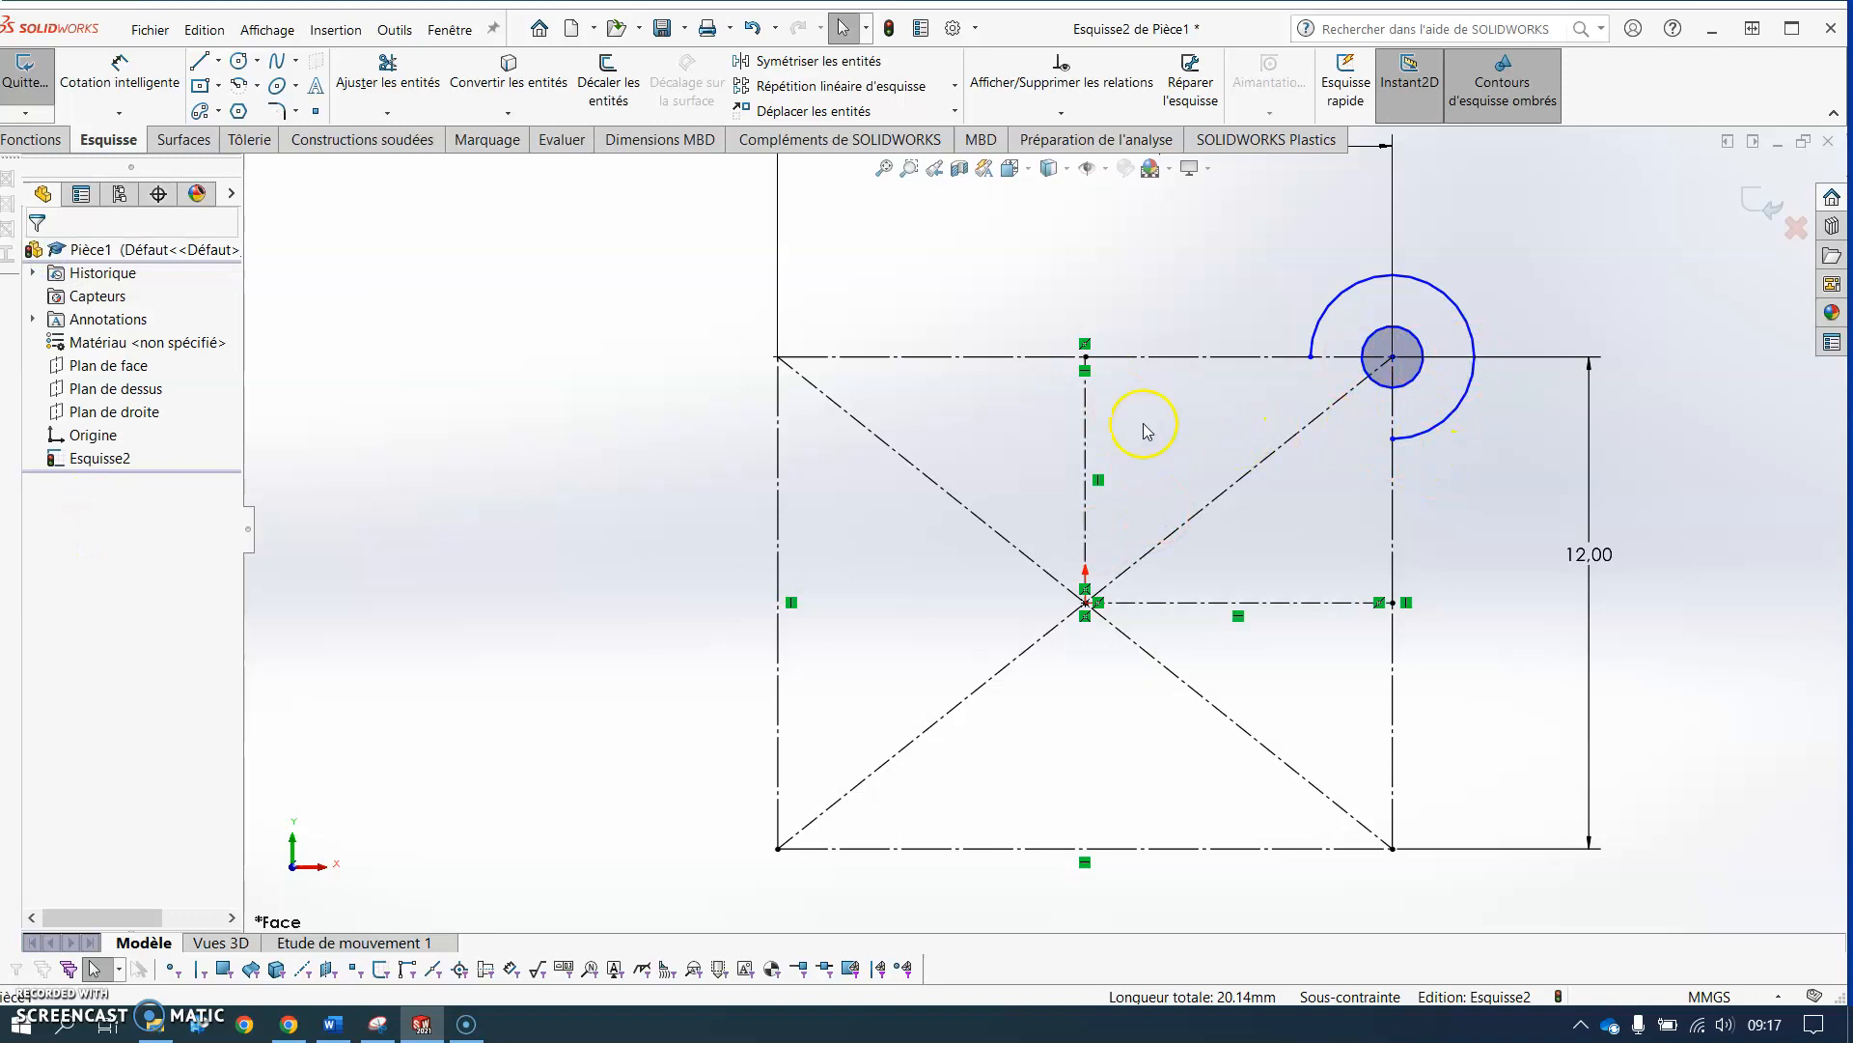
{"action": "key", "text": "ctrl+z"}
{"action": "left_click", "coordinate": [653, 615]}
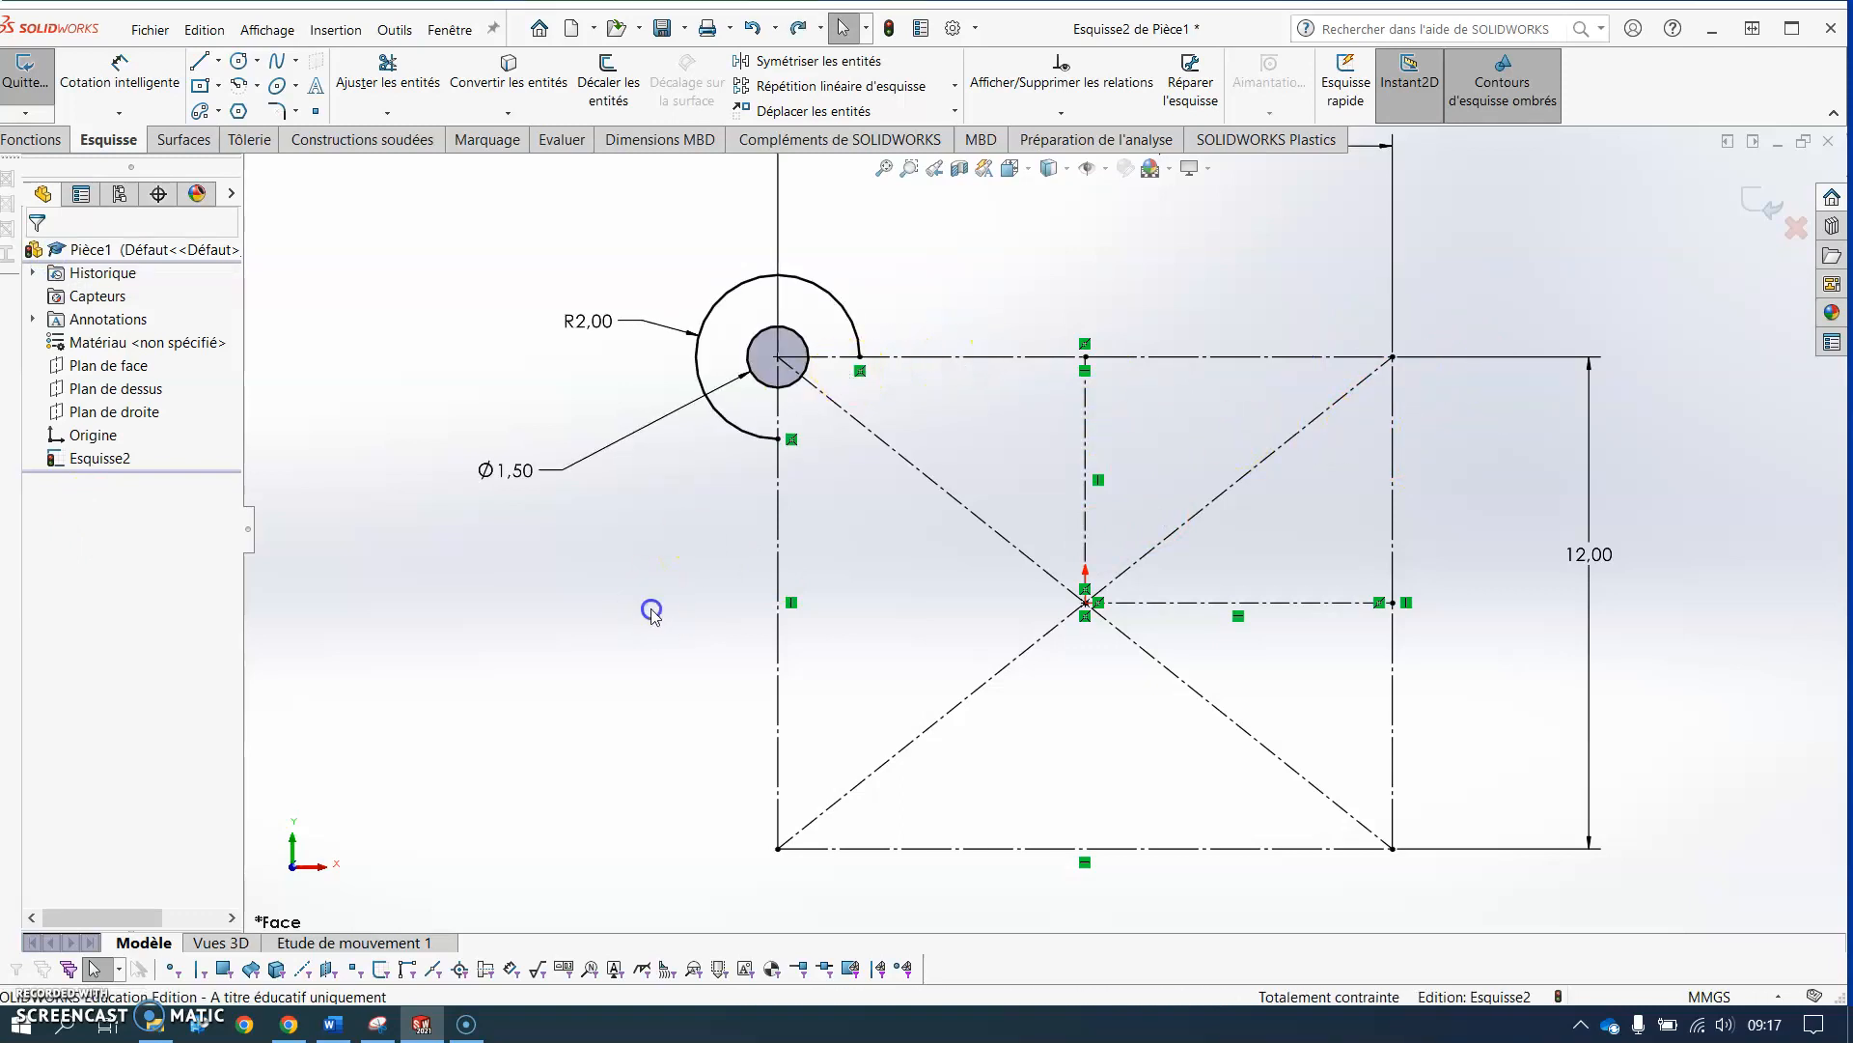
Step: Mirror the corner arc and 1.5 mm circle about the vertical construction line, with copying of the originals enabled
{"action": "left_click", "coordinate": [815, 62]}
{"action": "left_click", "coordinate": [789, 307]}
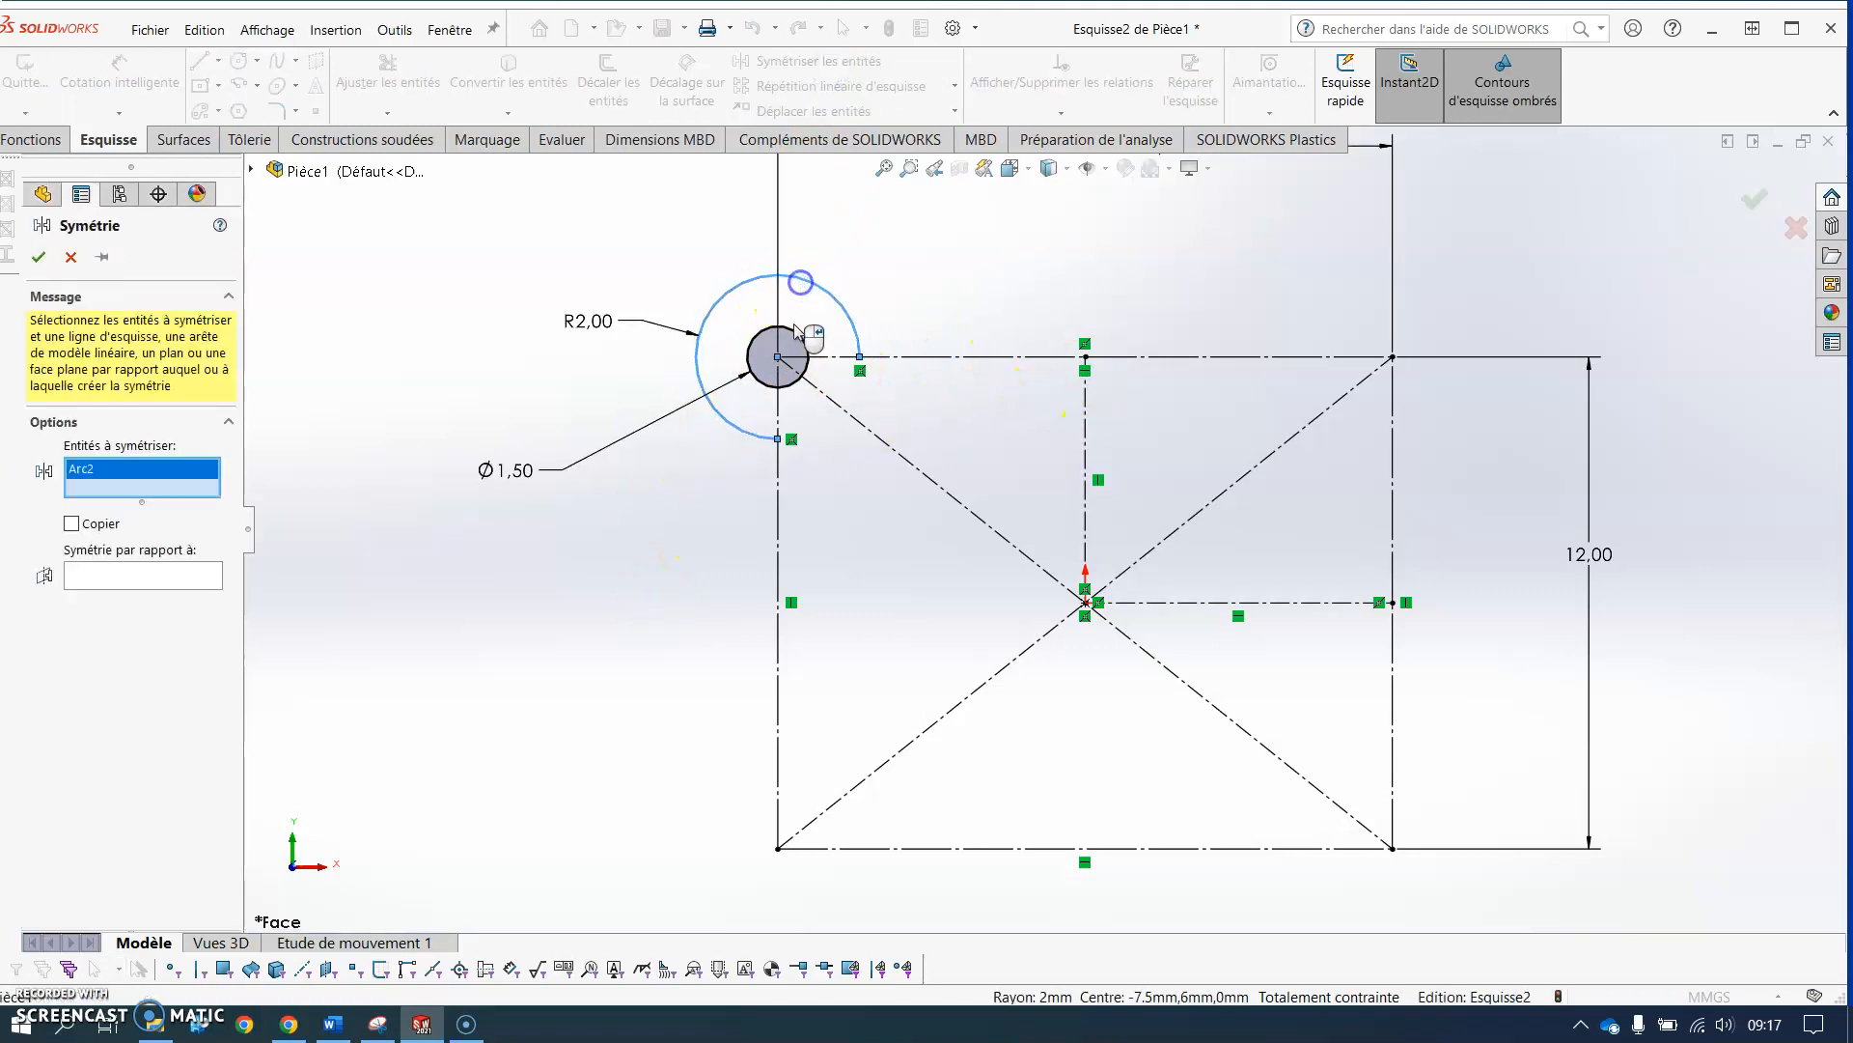
{"action": "left_click", "coordinate": [792, 331]}
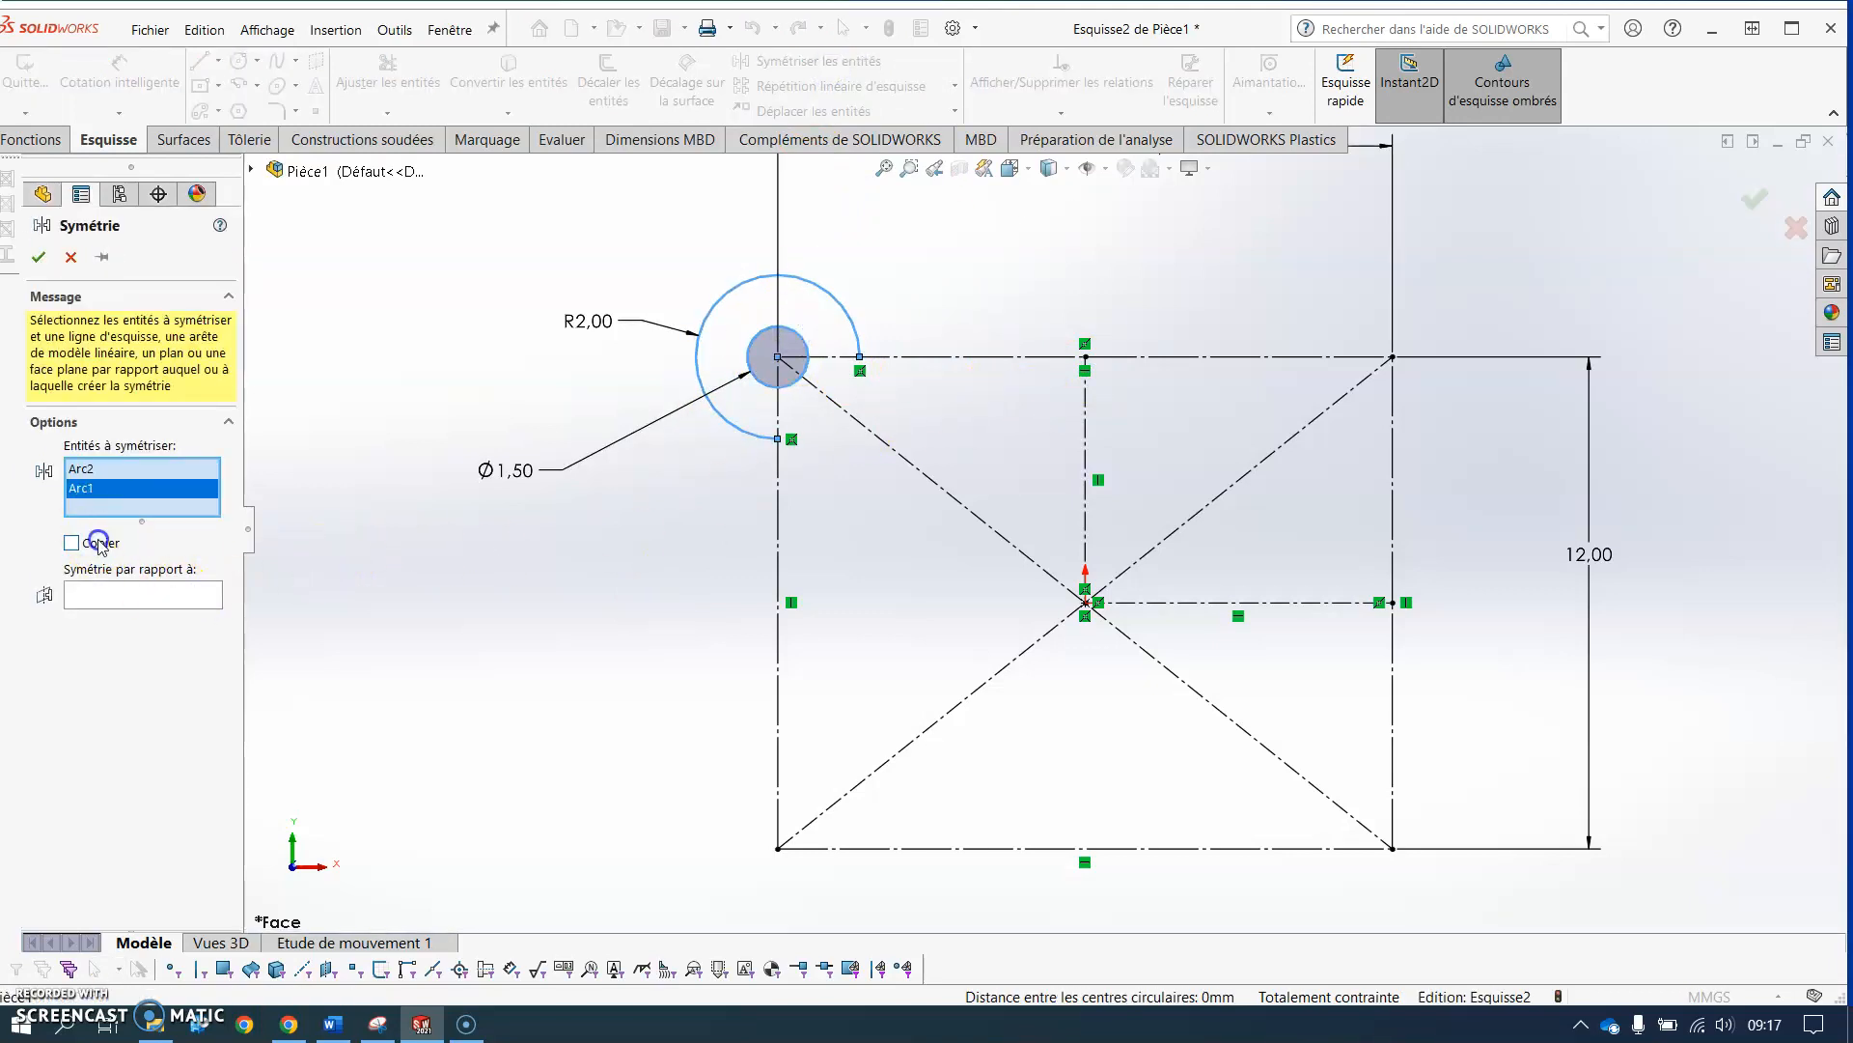
{"action": "left_click", "coordinate": [129, 592]}
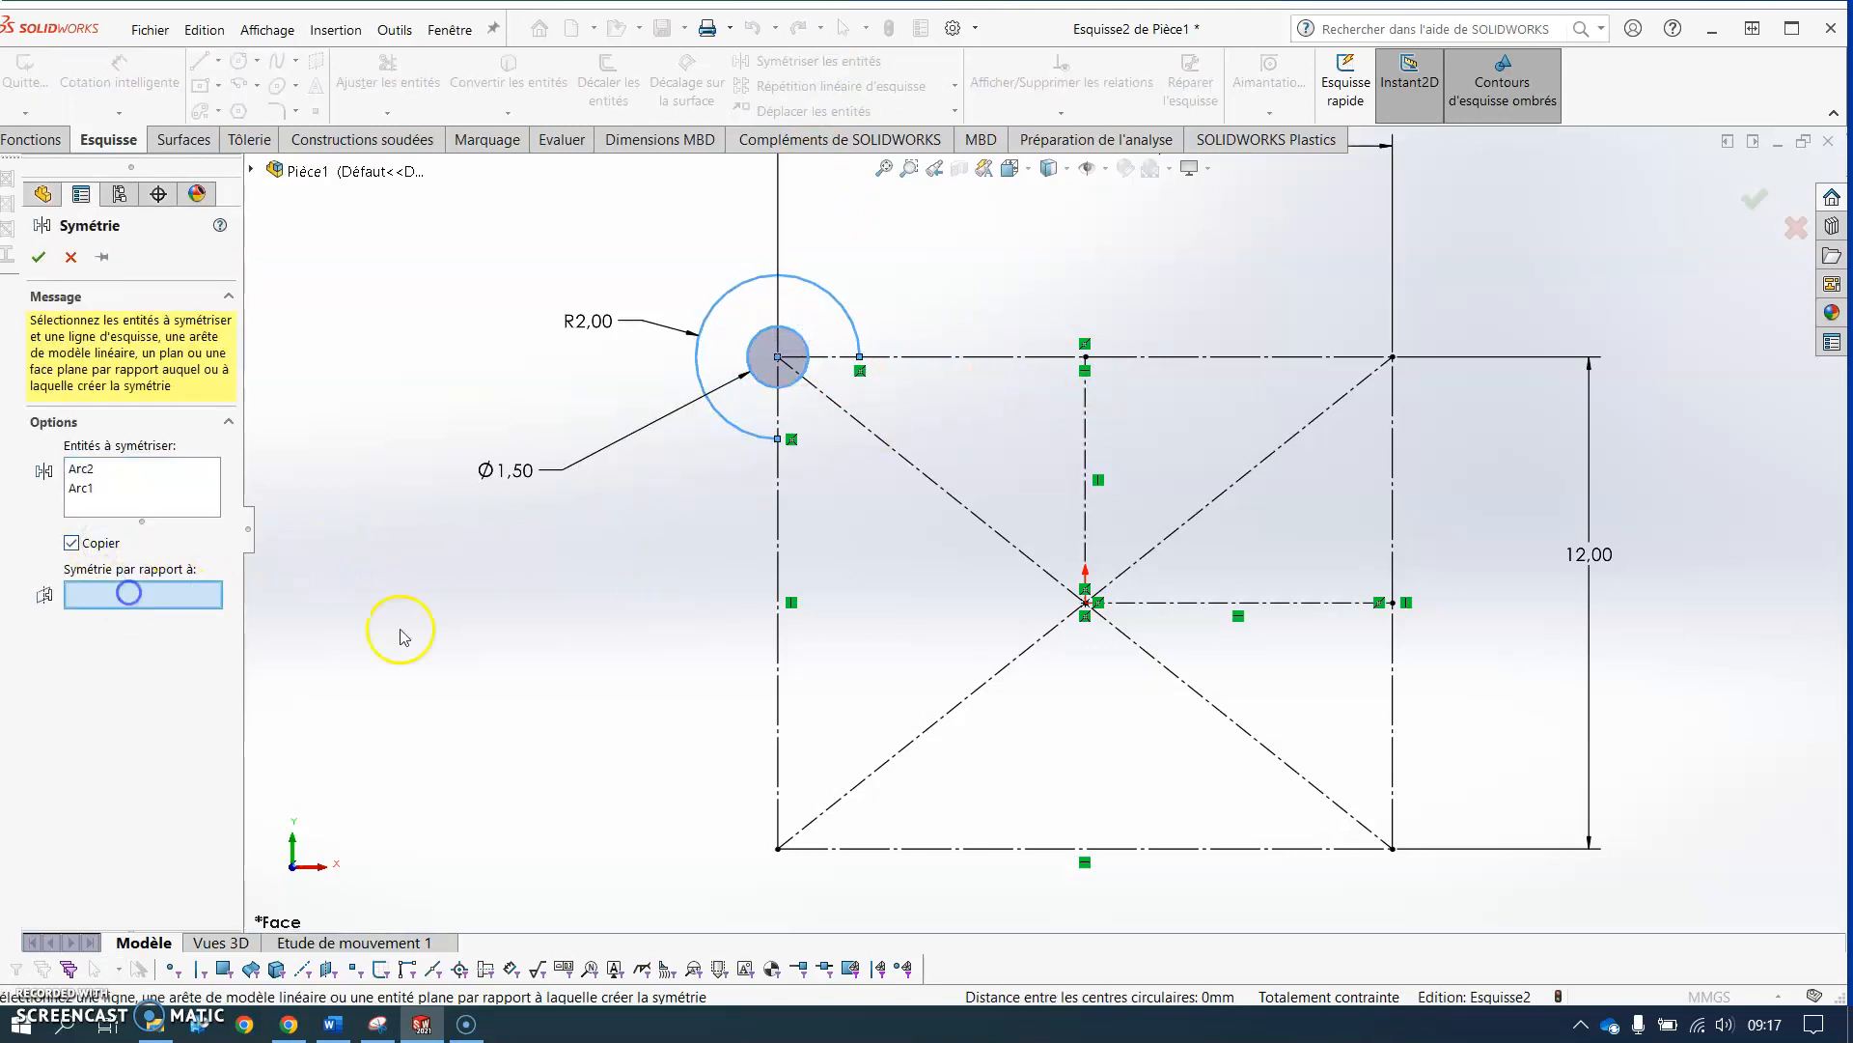
{"action": "left_click", "coordinate": [1086, 427]}
{"action": "left_click", "coordinate": [70, 258]}
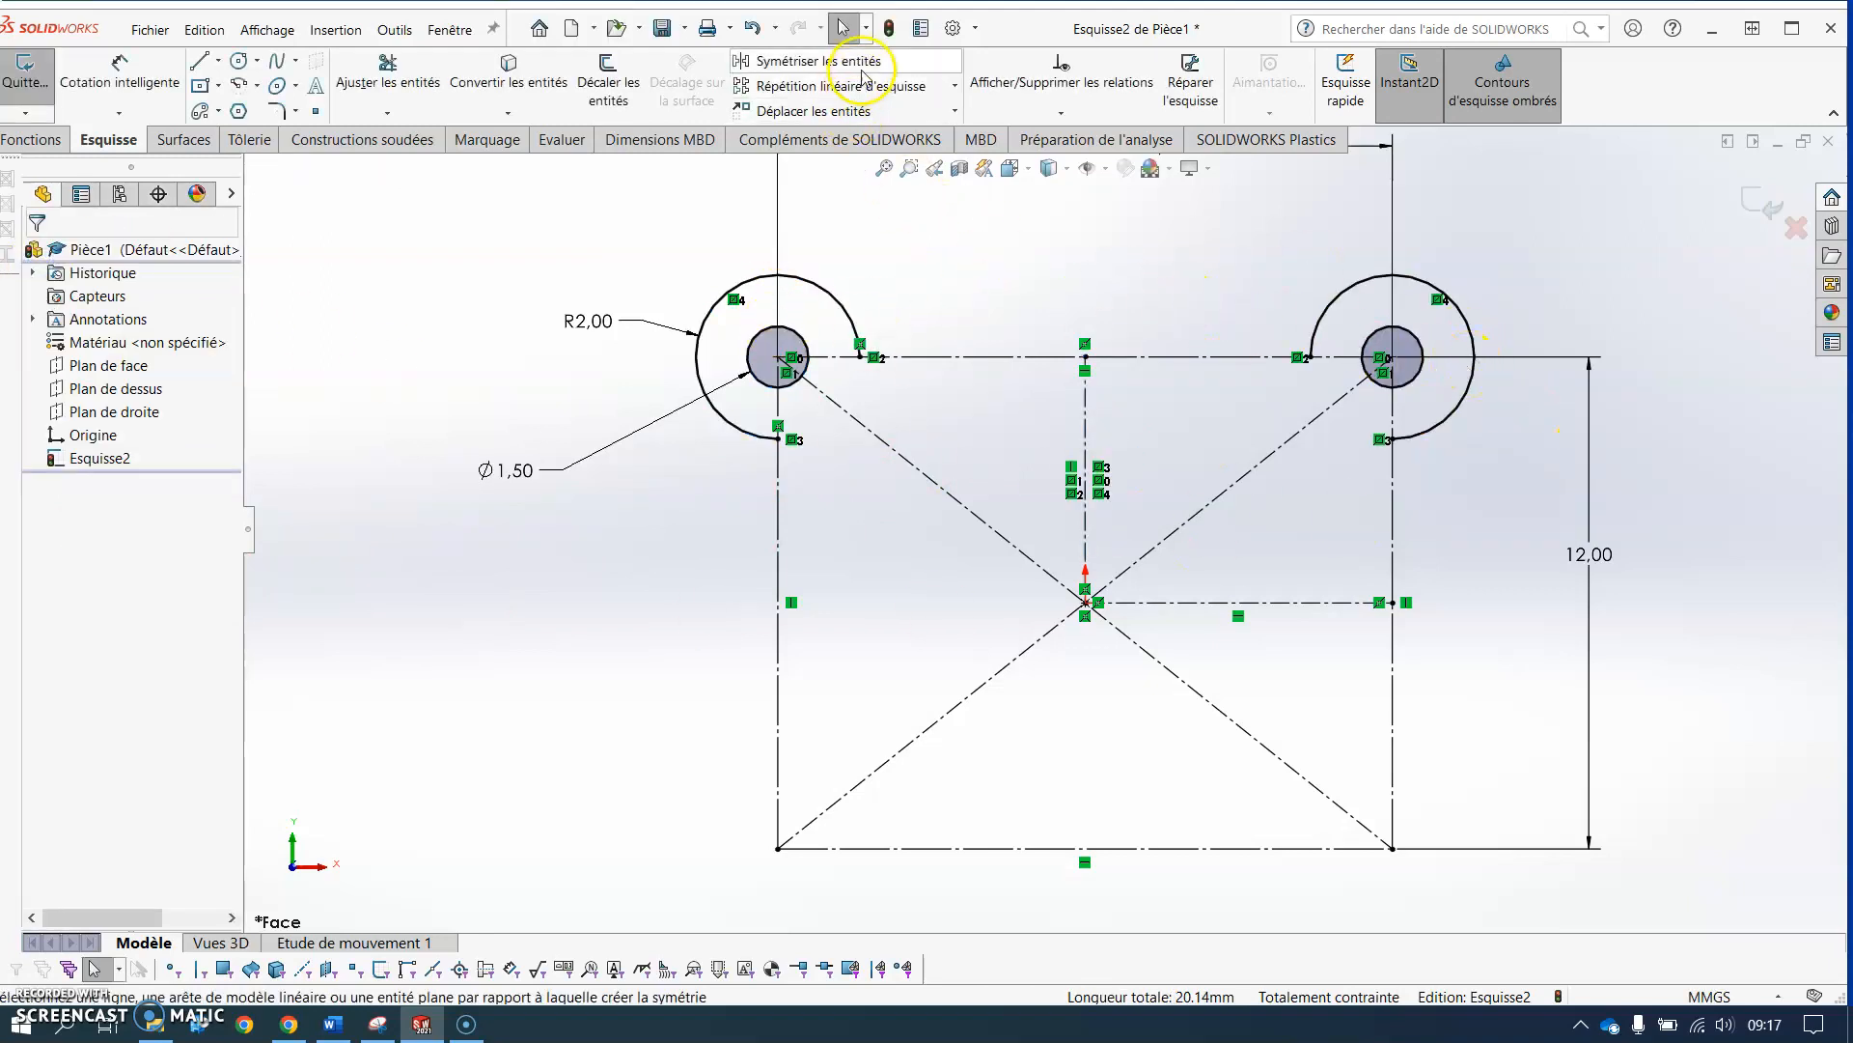
Step: Mirror both upper corner arcs and their circles about the horizontal construction line, keeping the originals
{"action": "left_click", "coordinate": [807, 60]}
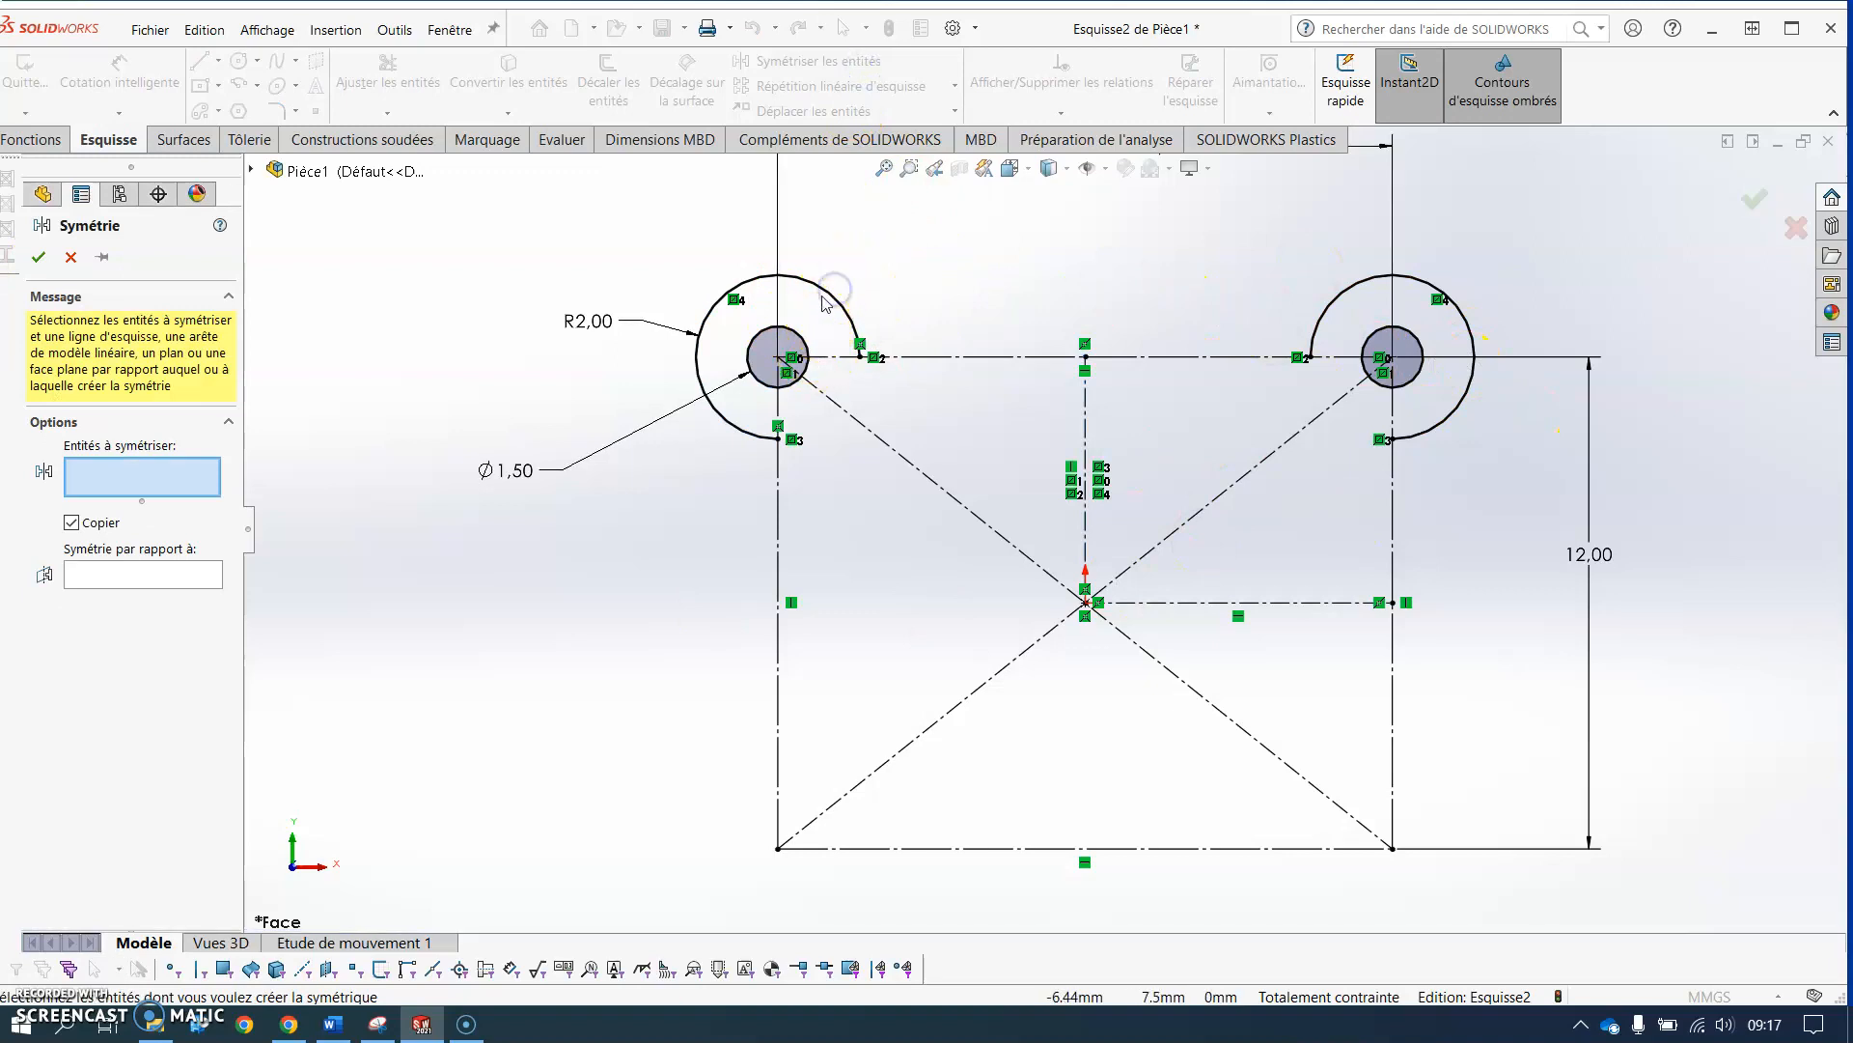
{"action": "left_click", "coordinate": [832, 297]}
{"action": "left_click", "coordinate": [796, 330]}
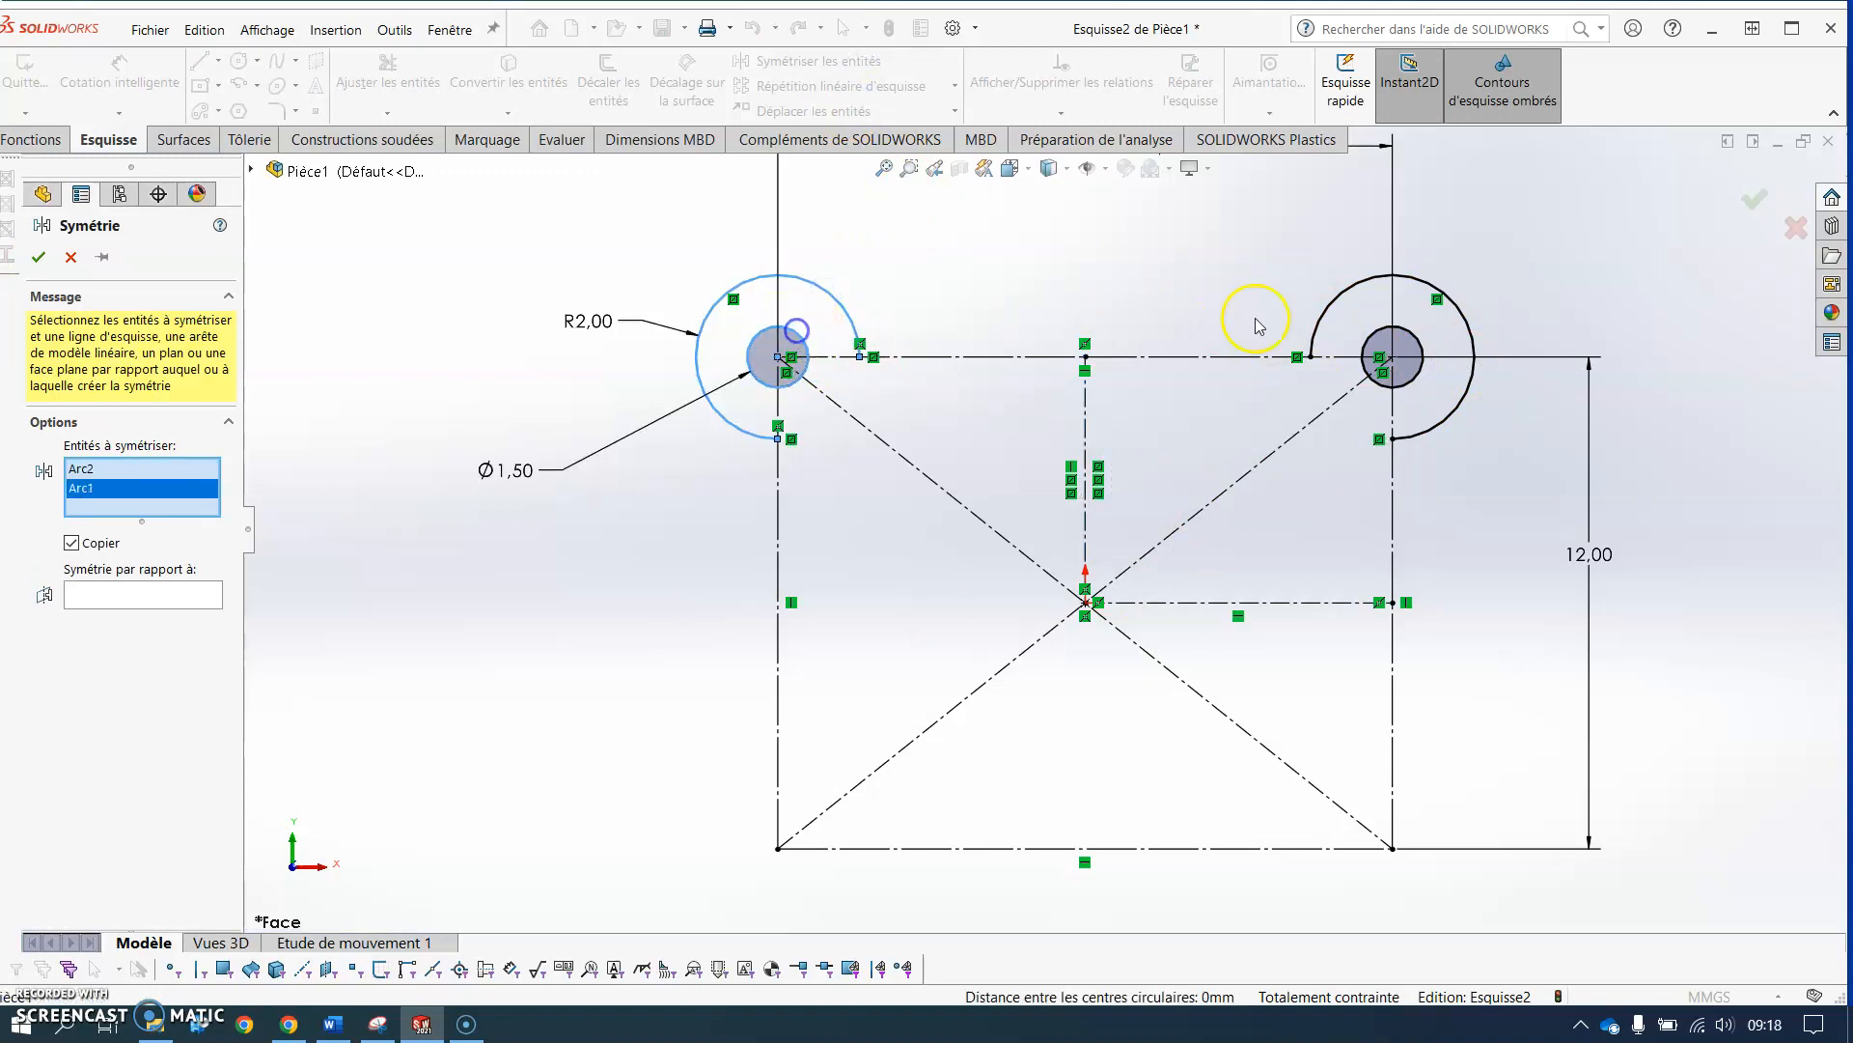
{"action": "left_click", "coordinate": [1343, 291]}
{"action": "left_click", "coordinate": [1409, 337]}
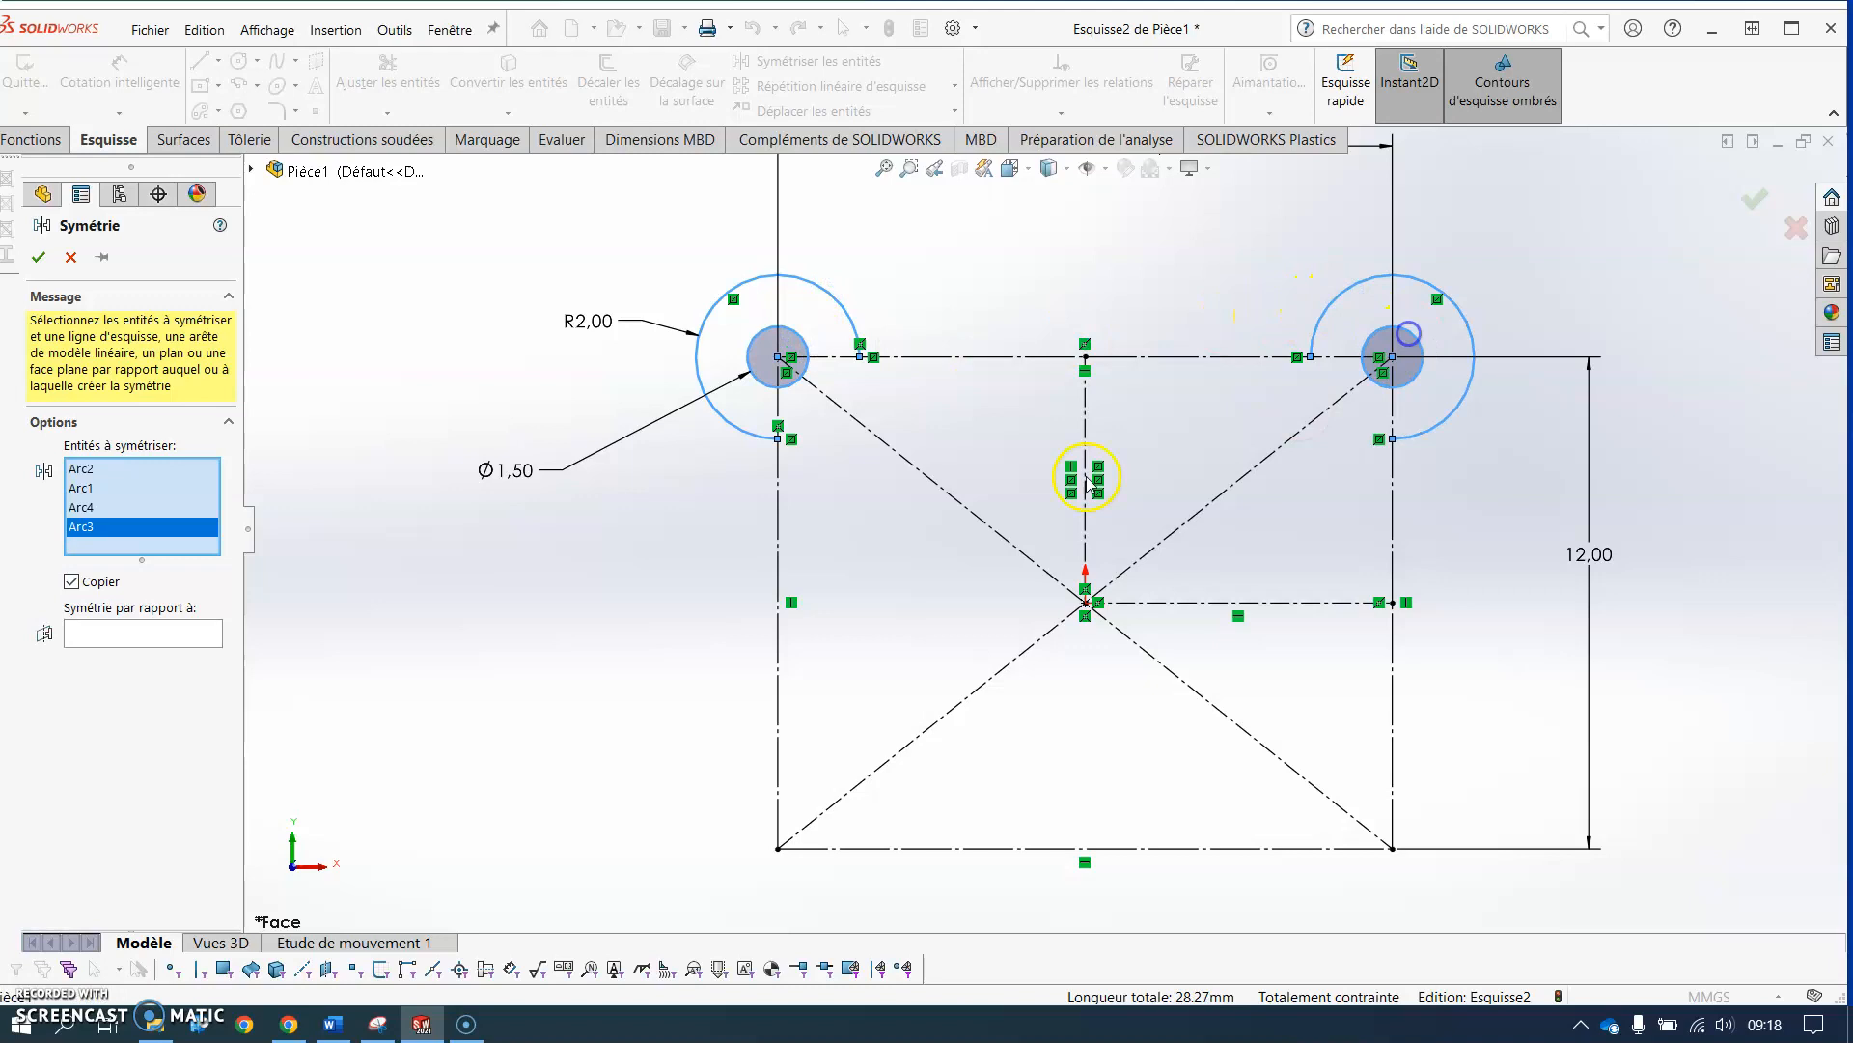
{"action": "left_click", "coordinate": [218, 634]}
{"action": "left_click", "coordinate": [1265, 602]}
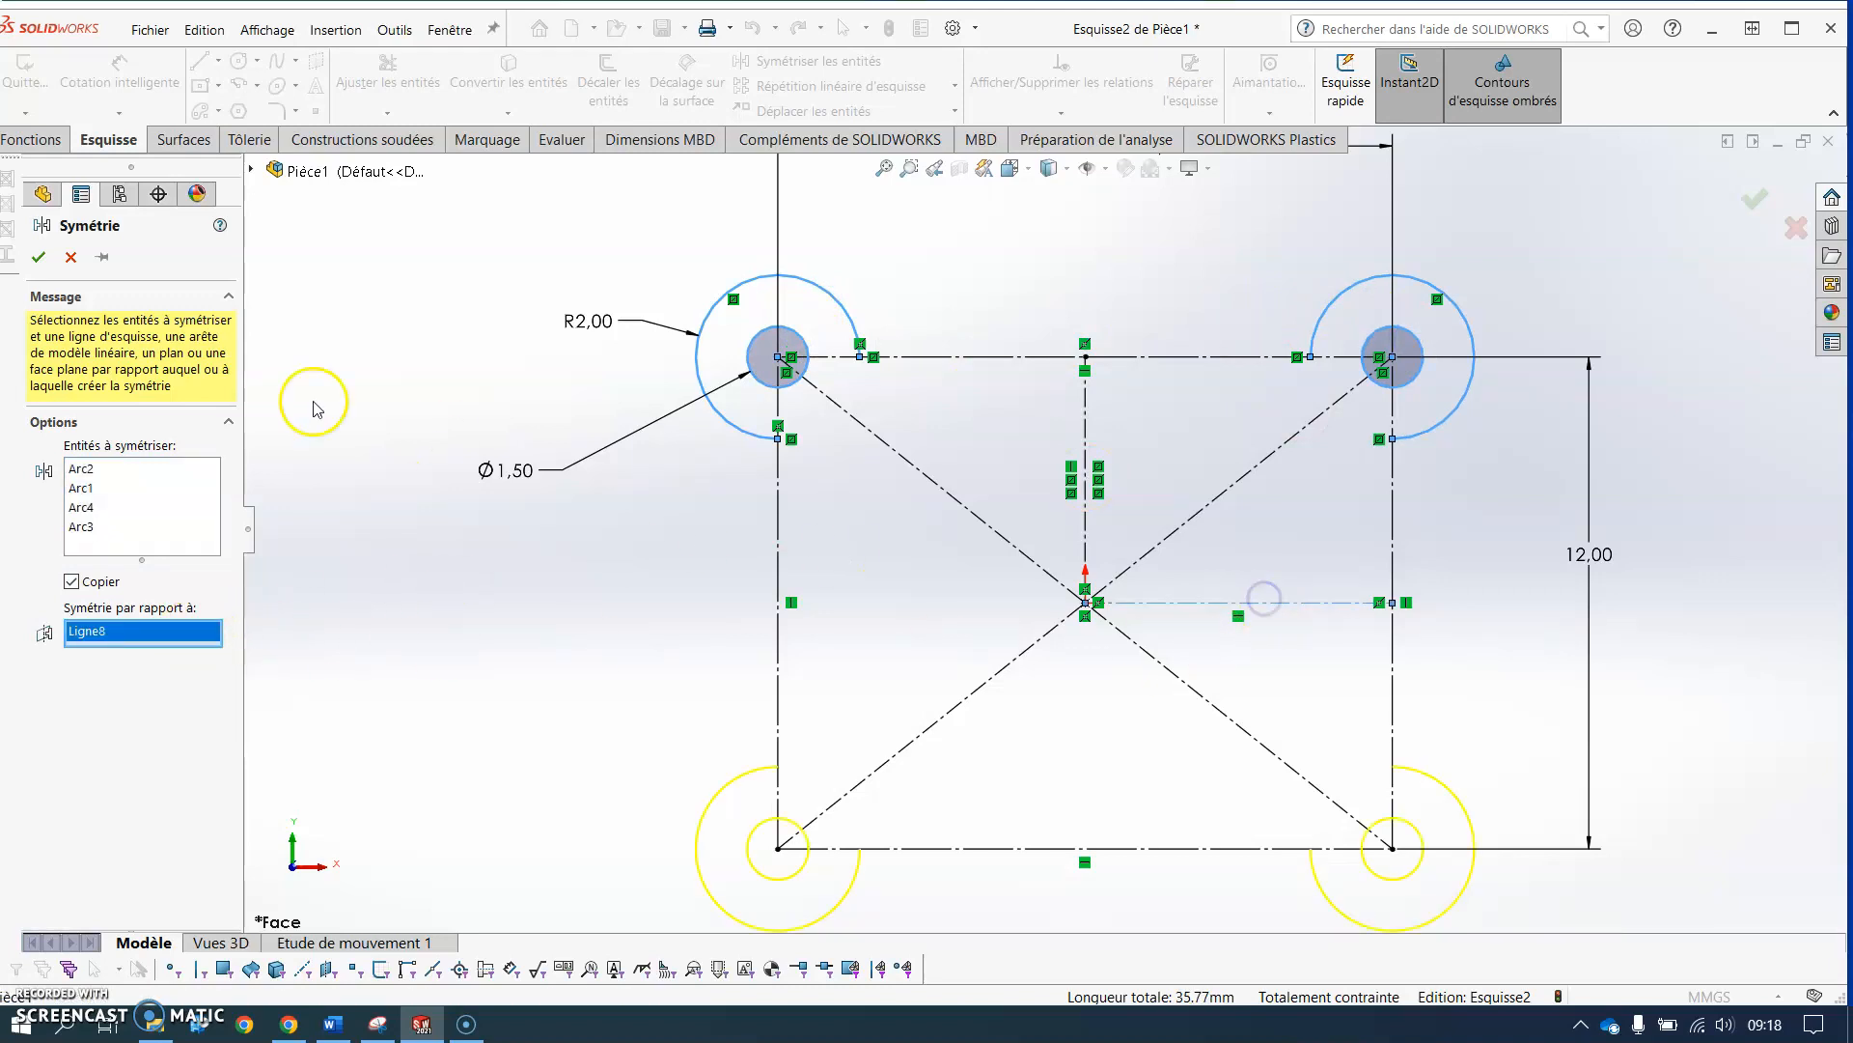
{"action": "left_click", "coordinate": [37, 255]}
Step: Close the plate outline with four straight lines joining the endpoints of the neighbouring corner arcs
{"action": "left_click", "coordinate": [198, 63]}
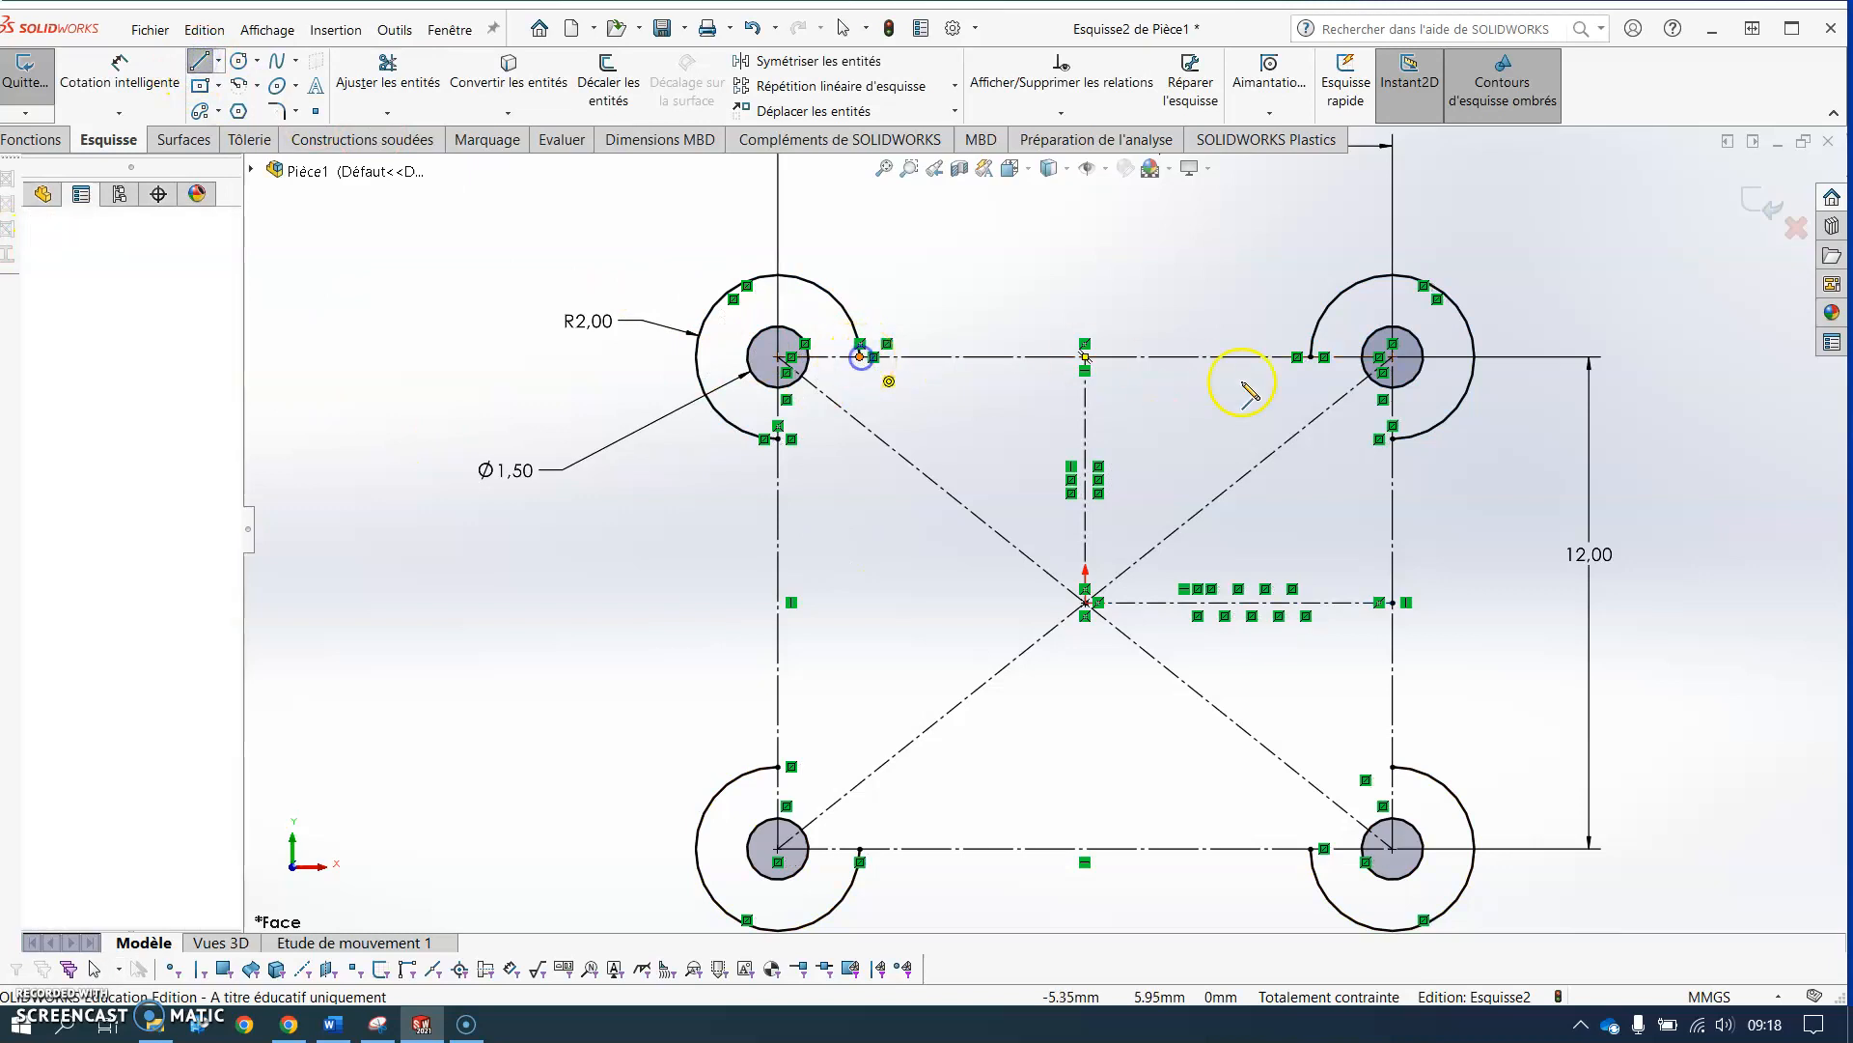
{"action": "left_click", "coordinate": [1311, 358]}
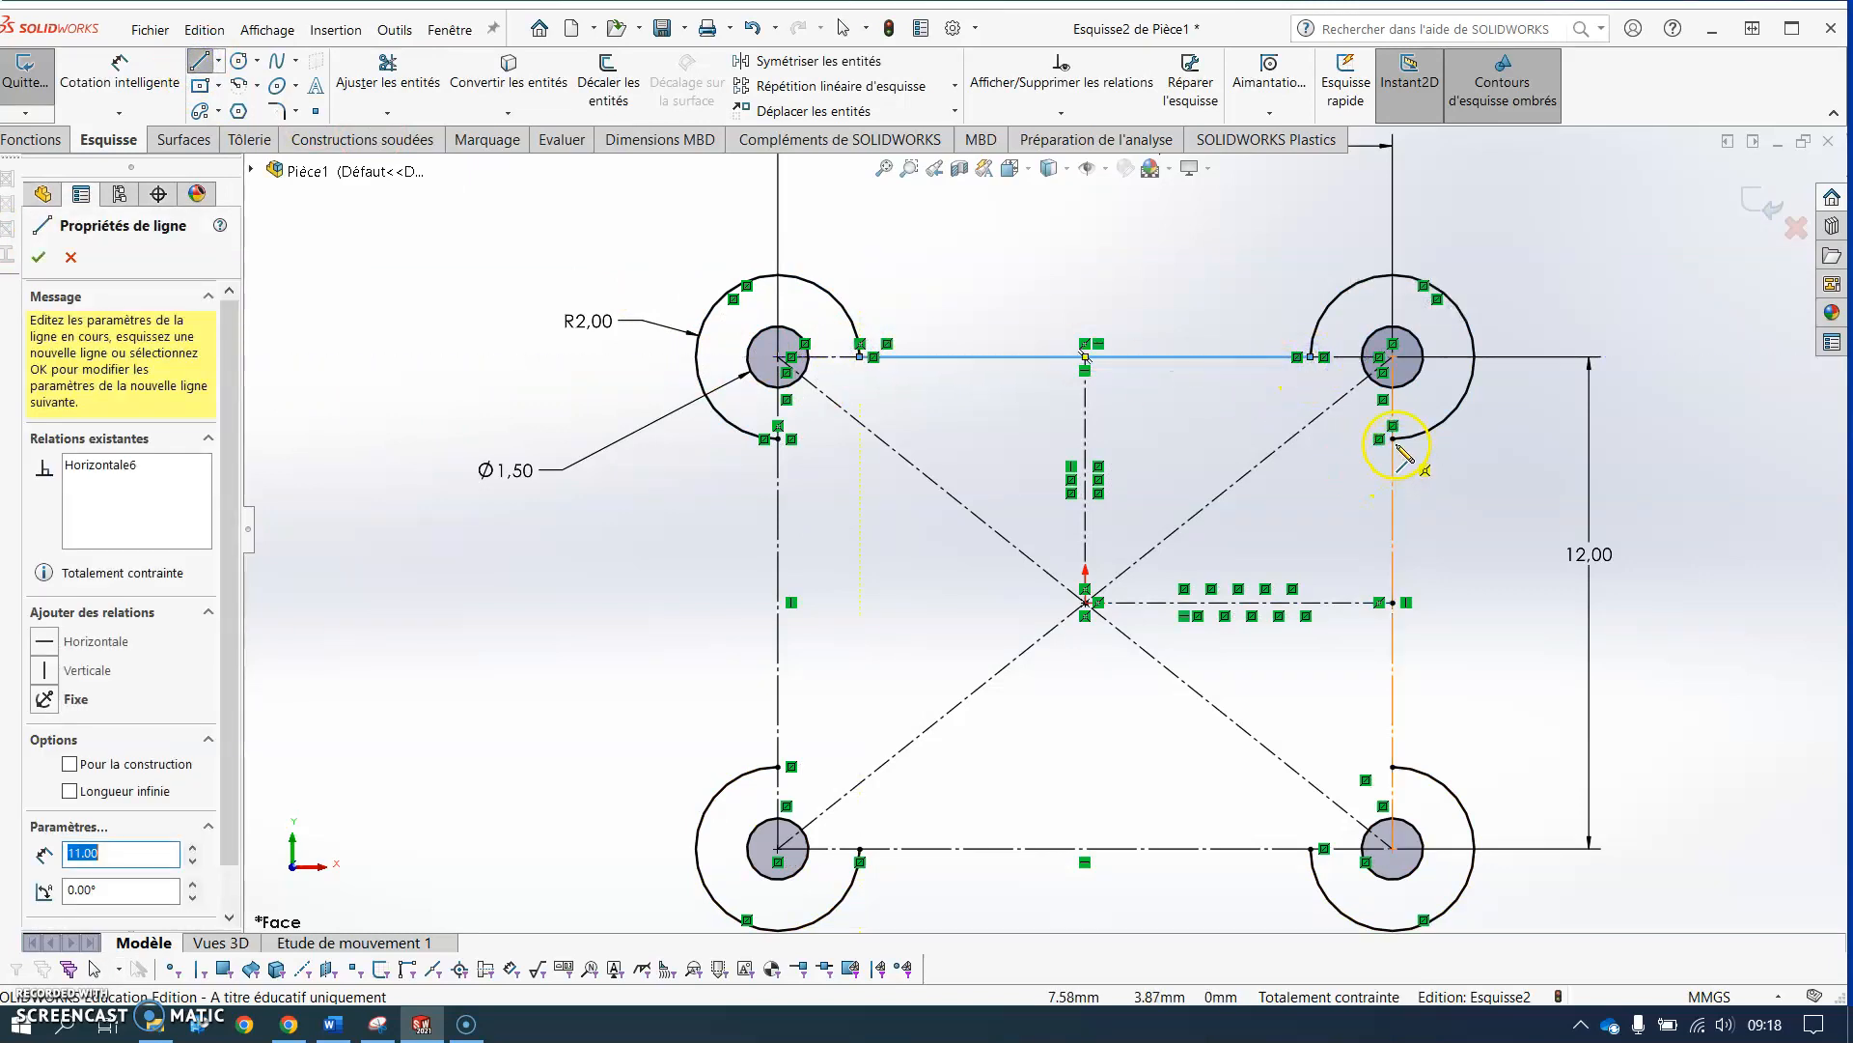
{"action": "left_click", "coordinate": [1394, 440]}
{"action": "left_click", "coordinate": [1395, 767]}
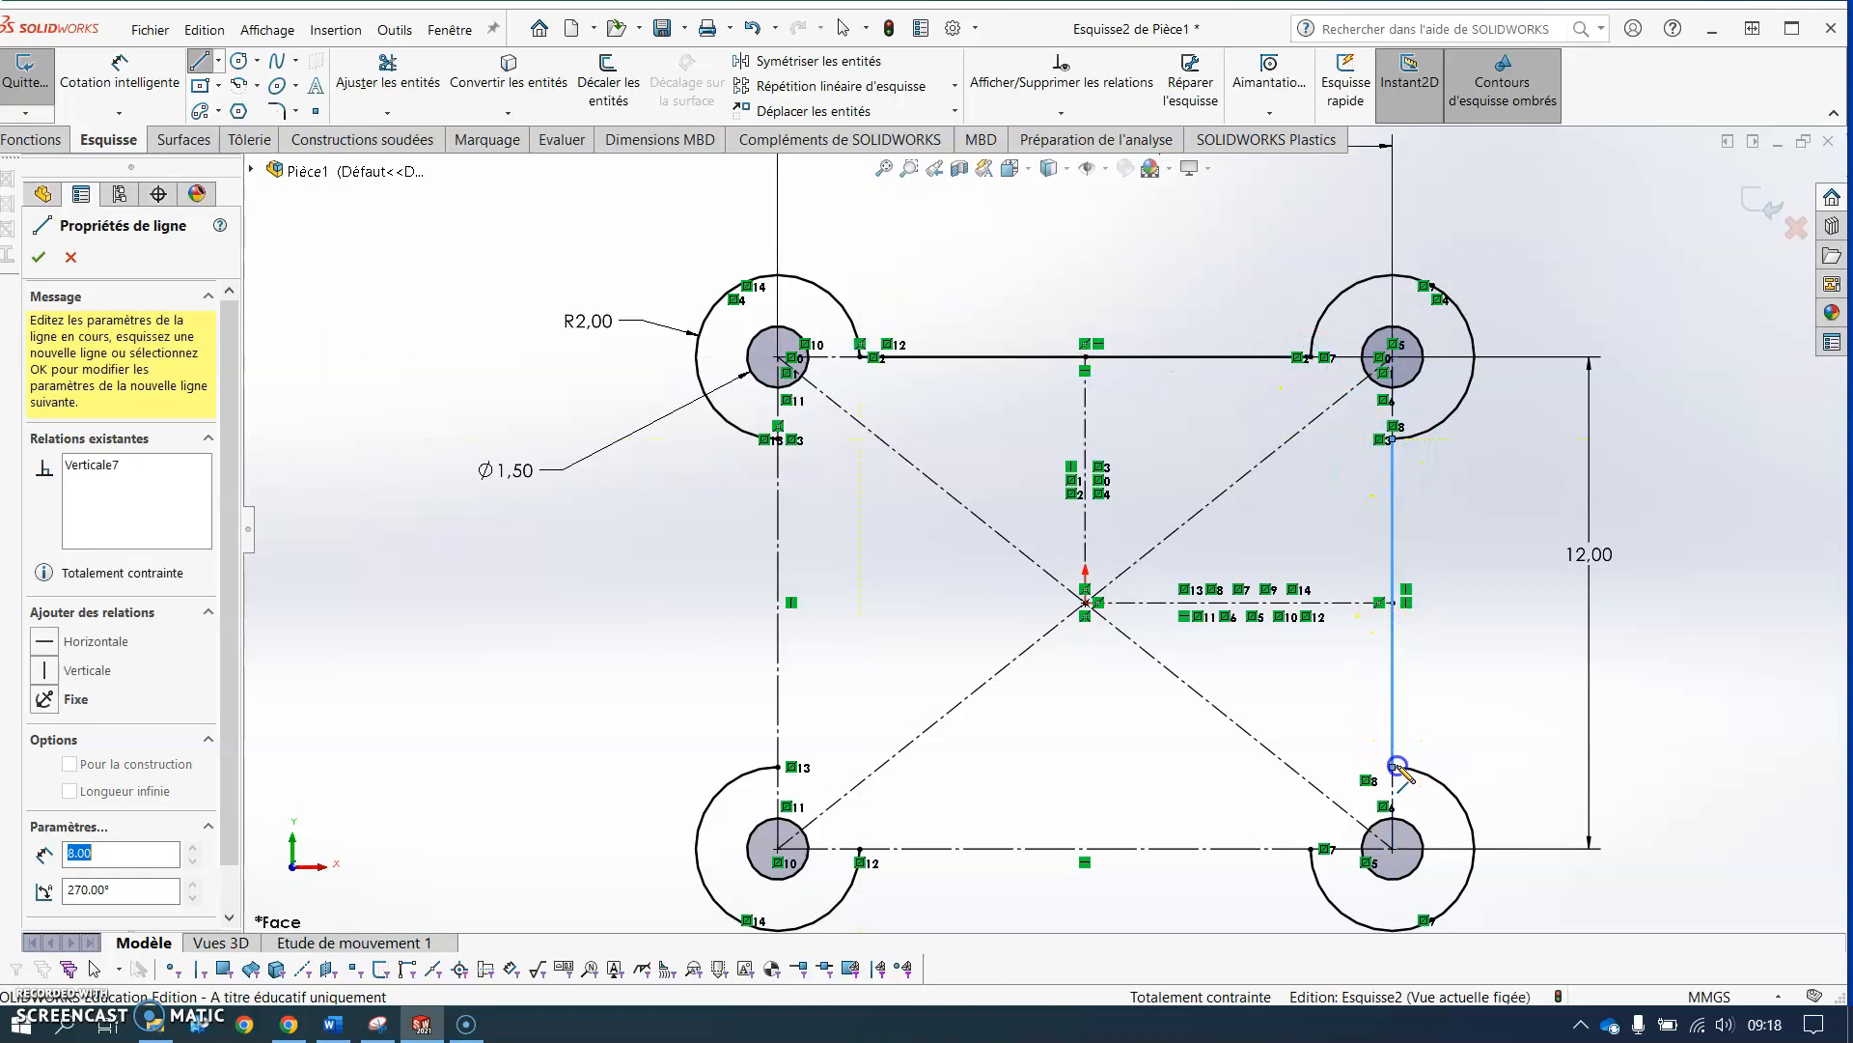
{"action": "left_click", "coordinate": [1311, 848]}
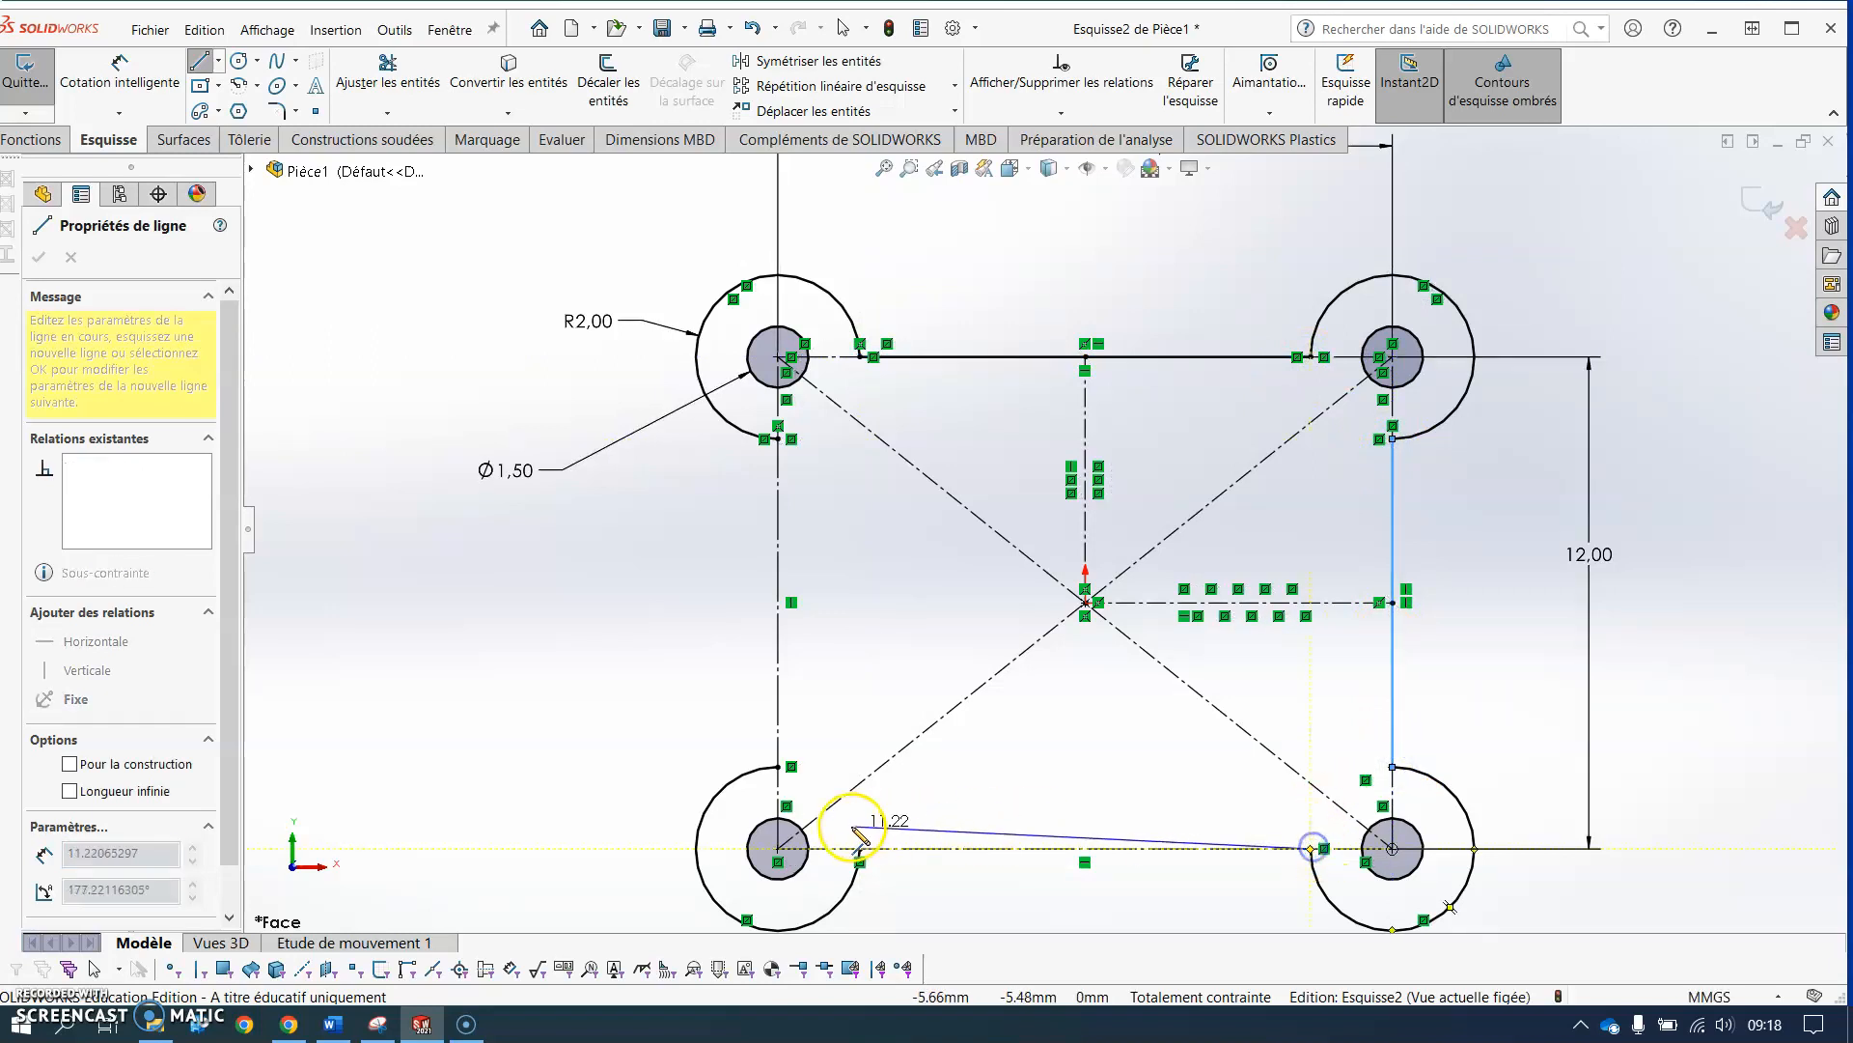
{"action": "left_click", "coordinate": [860, 849]}
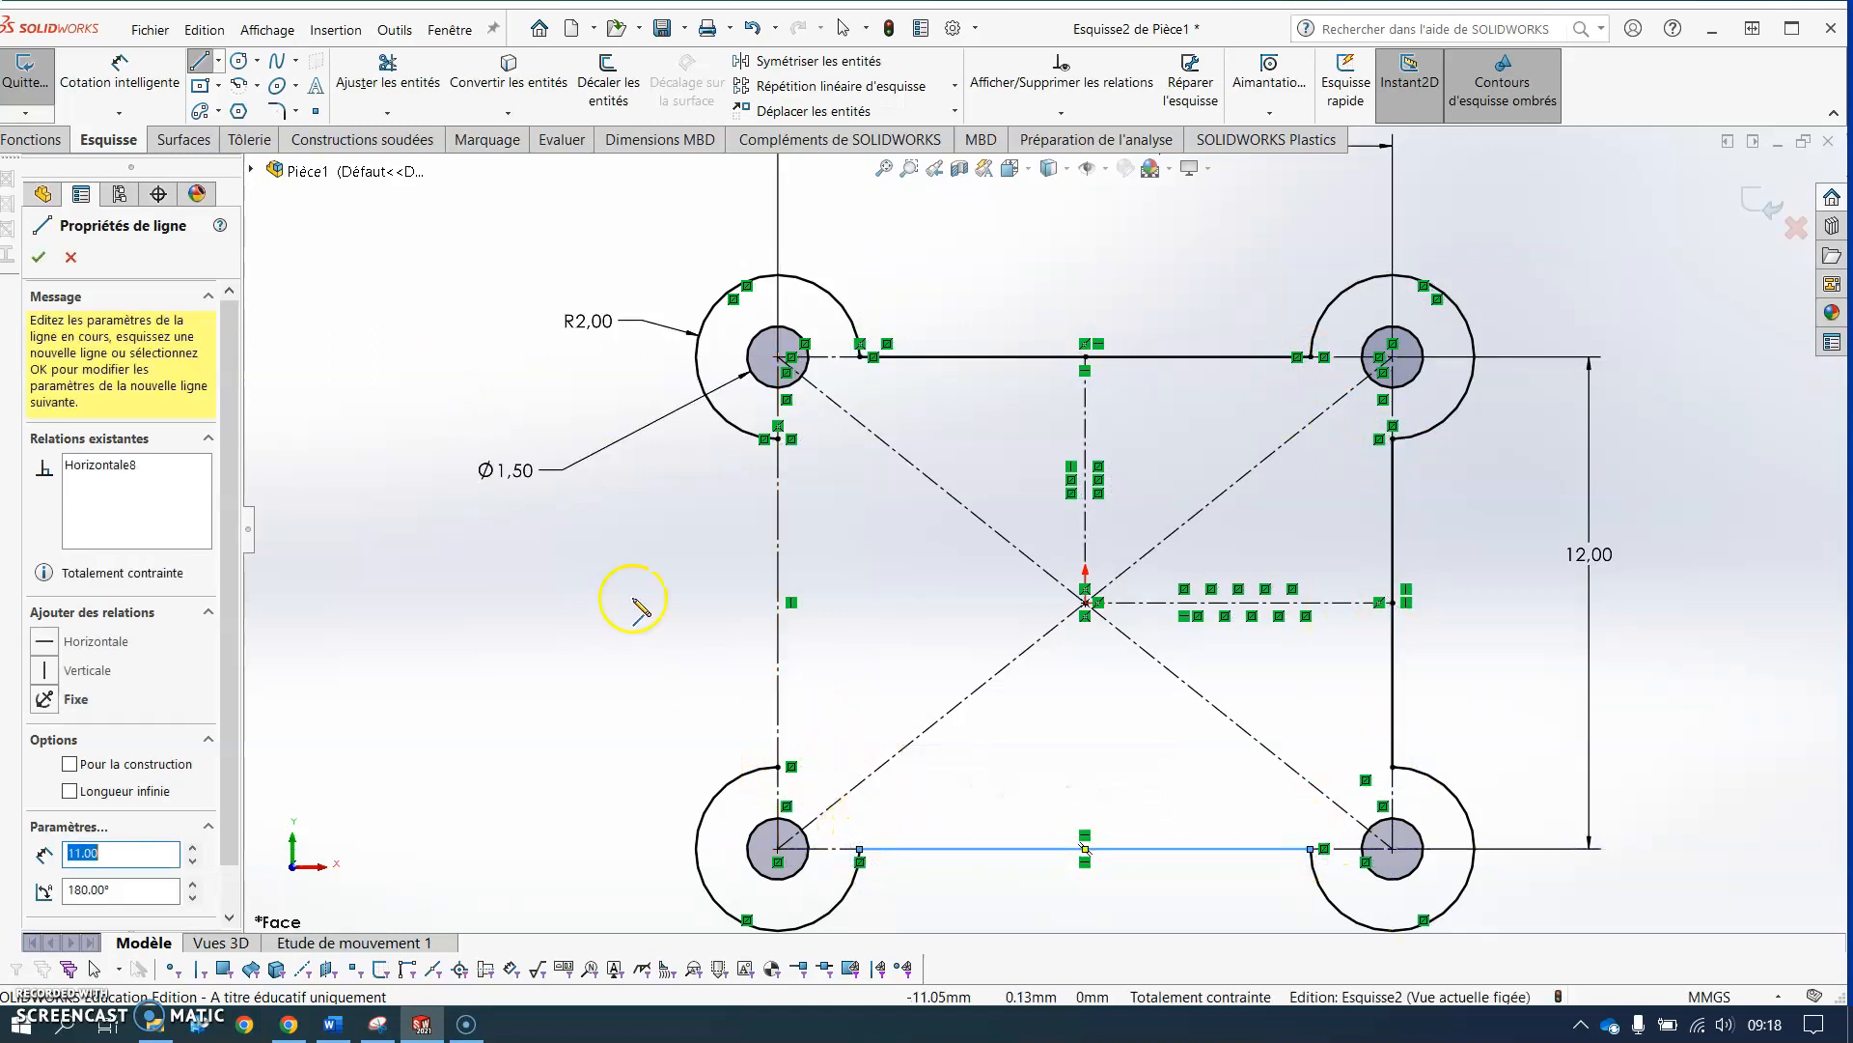
{"action": "left_click", "coordinate": [778, 767]}
{"action": "left_click", "coordinate": [778, 439]}
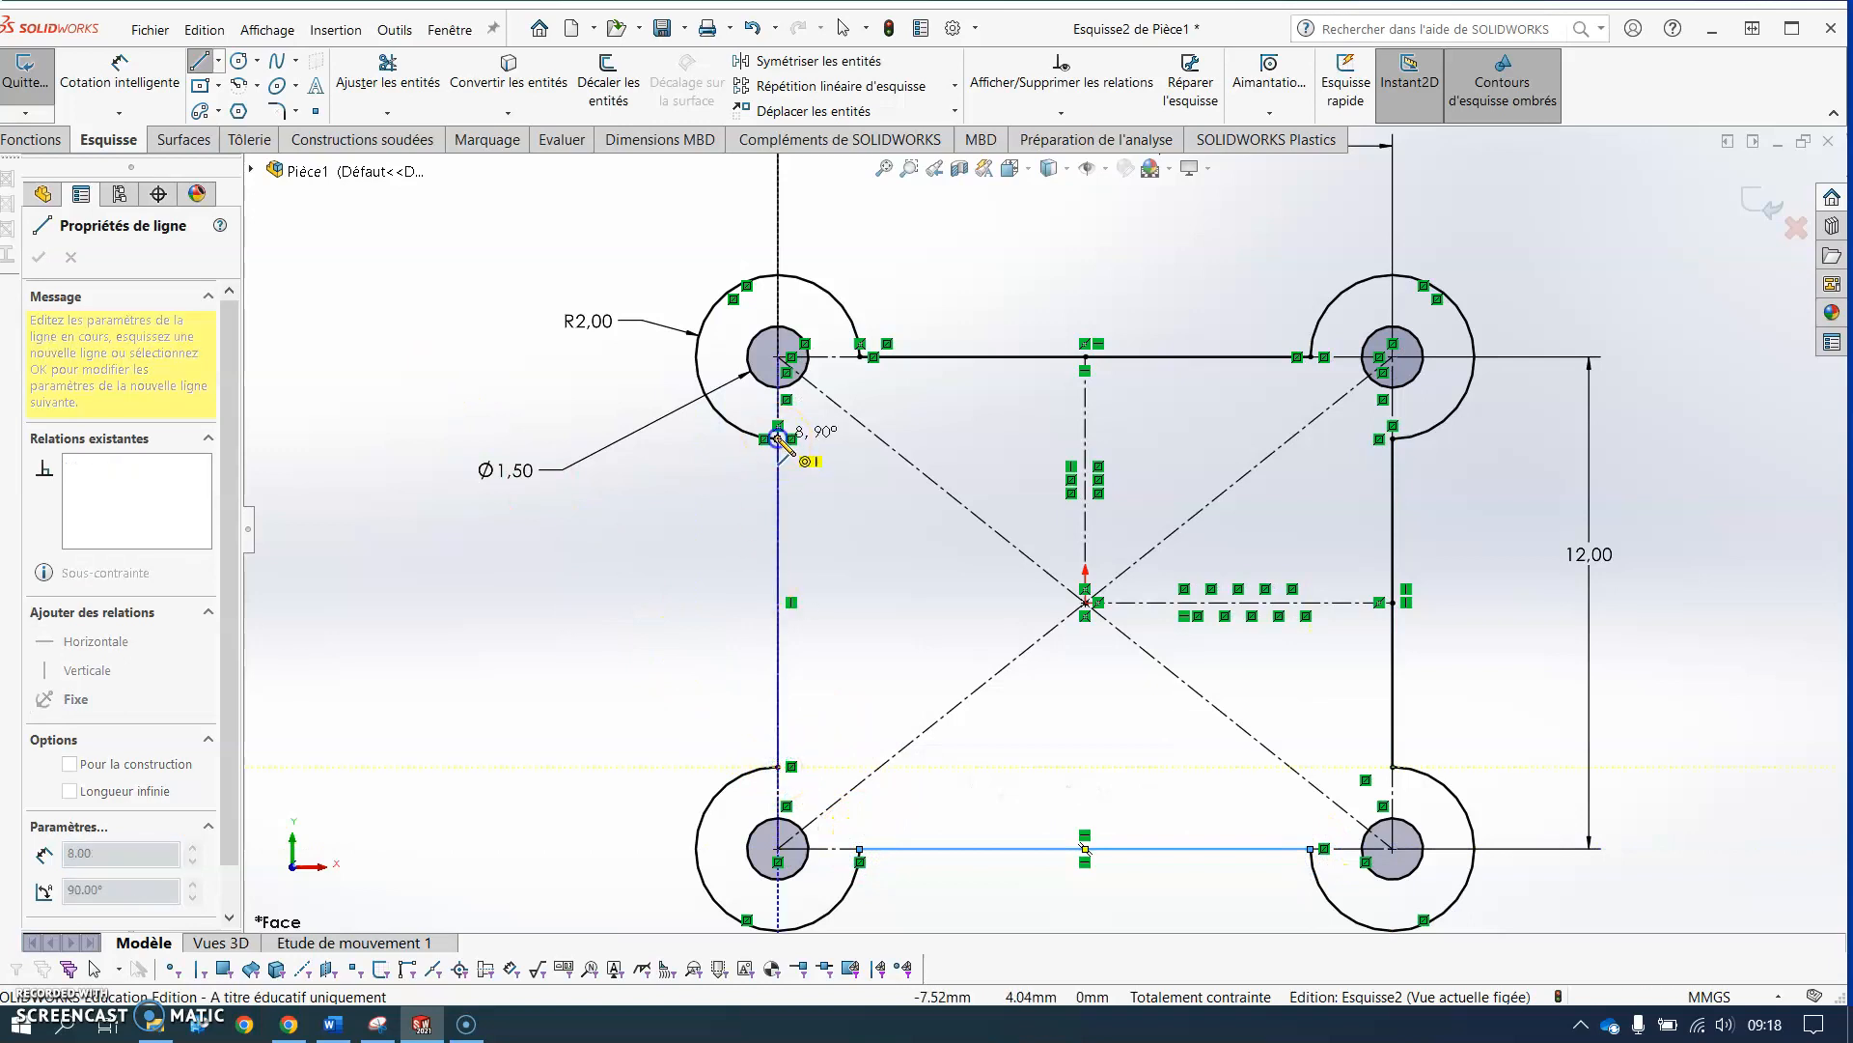
{"action": "key", "text": "Escape"}
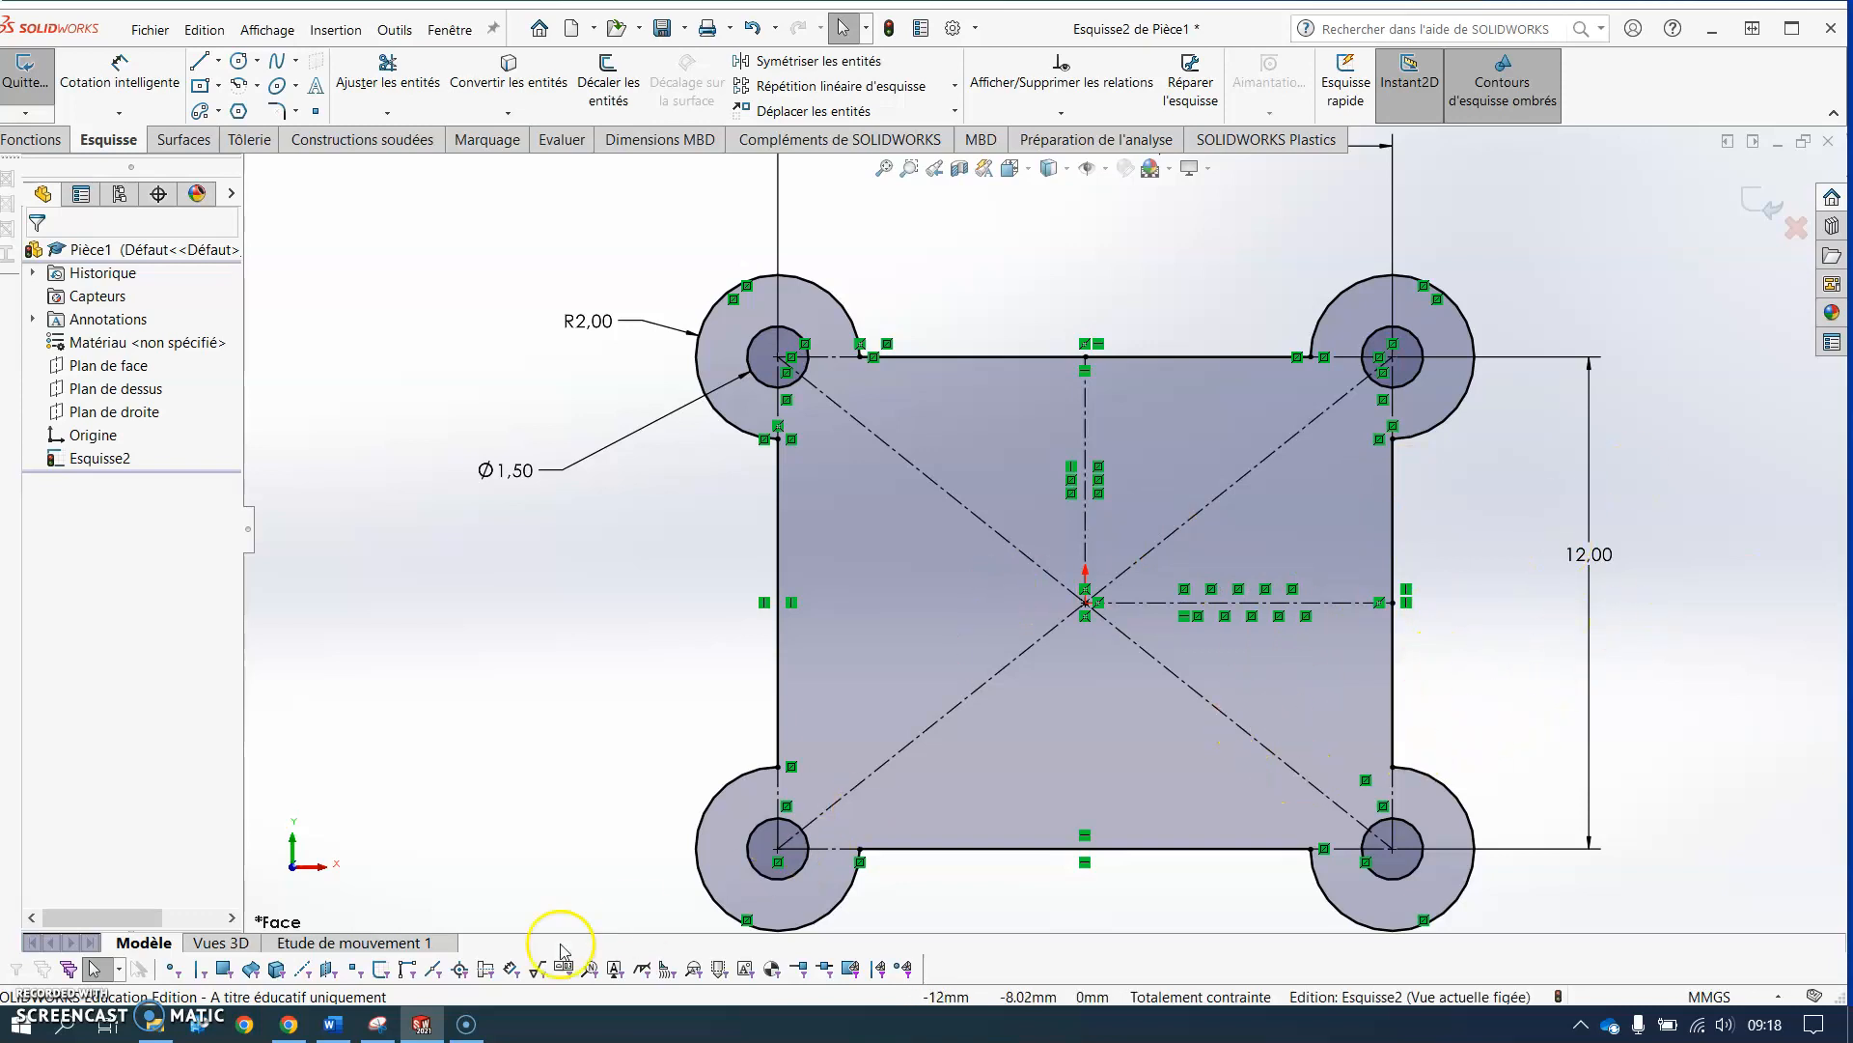
Step: Check the cutout in the reference drawing and sketch a centre rectangle about 8.7 mm wide and 3.6 mm high at the origin
{"action": "left_click", "coordinate": [378, 1023]}
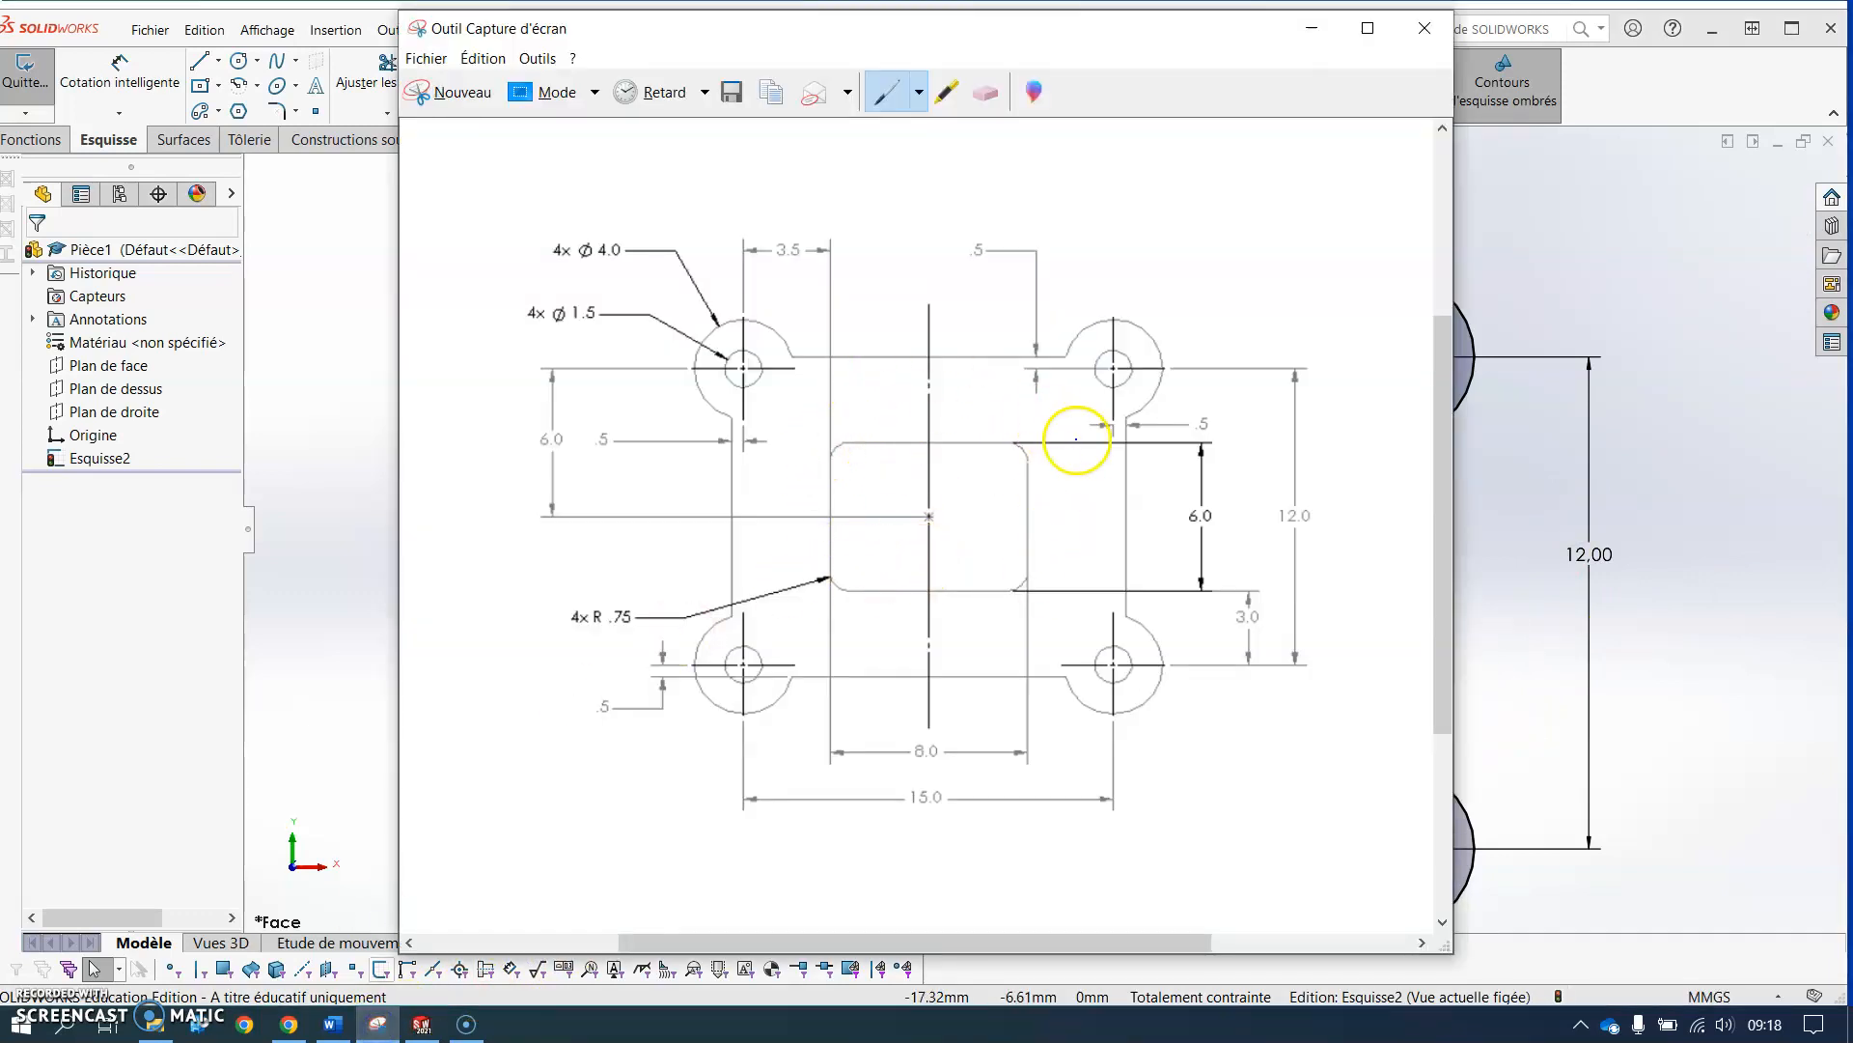
{"action": "left_click", "coordinate": [1607, 220]}
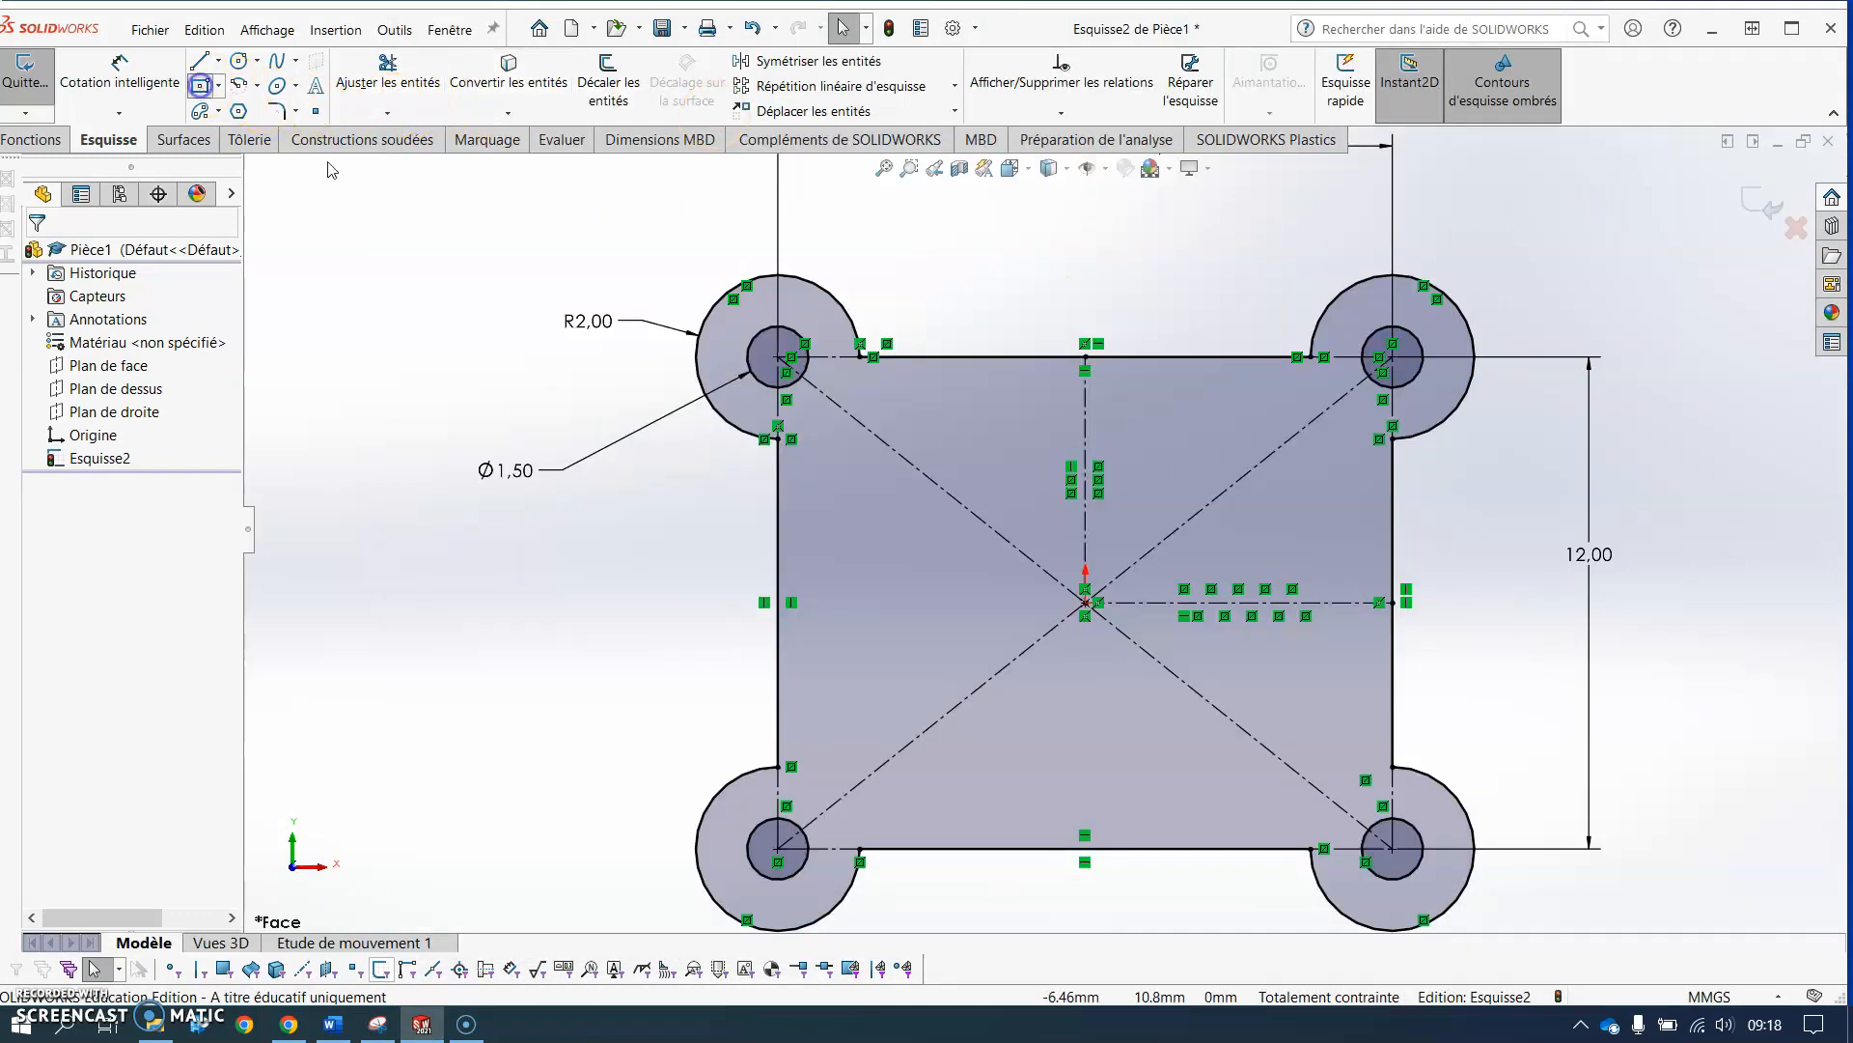
{"action": "left_click", "coordinate": [1086, 603]}
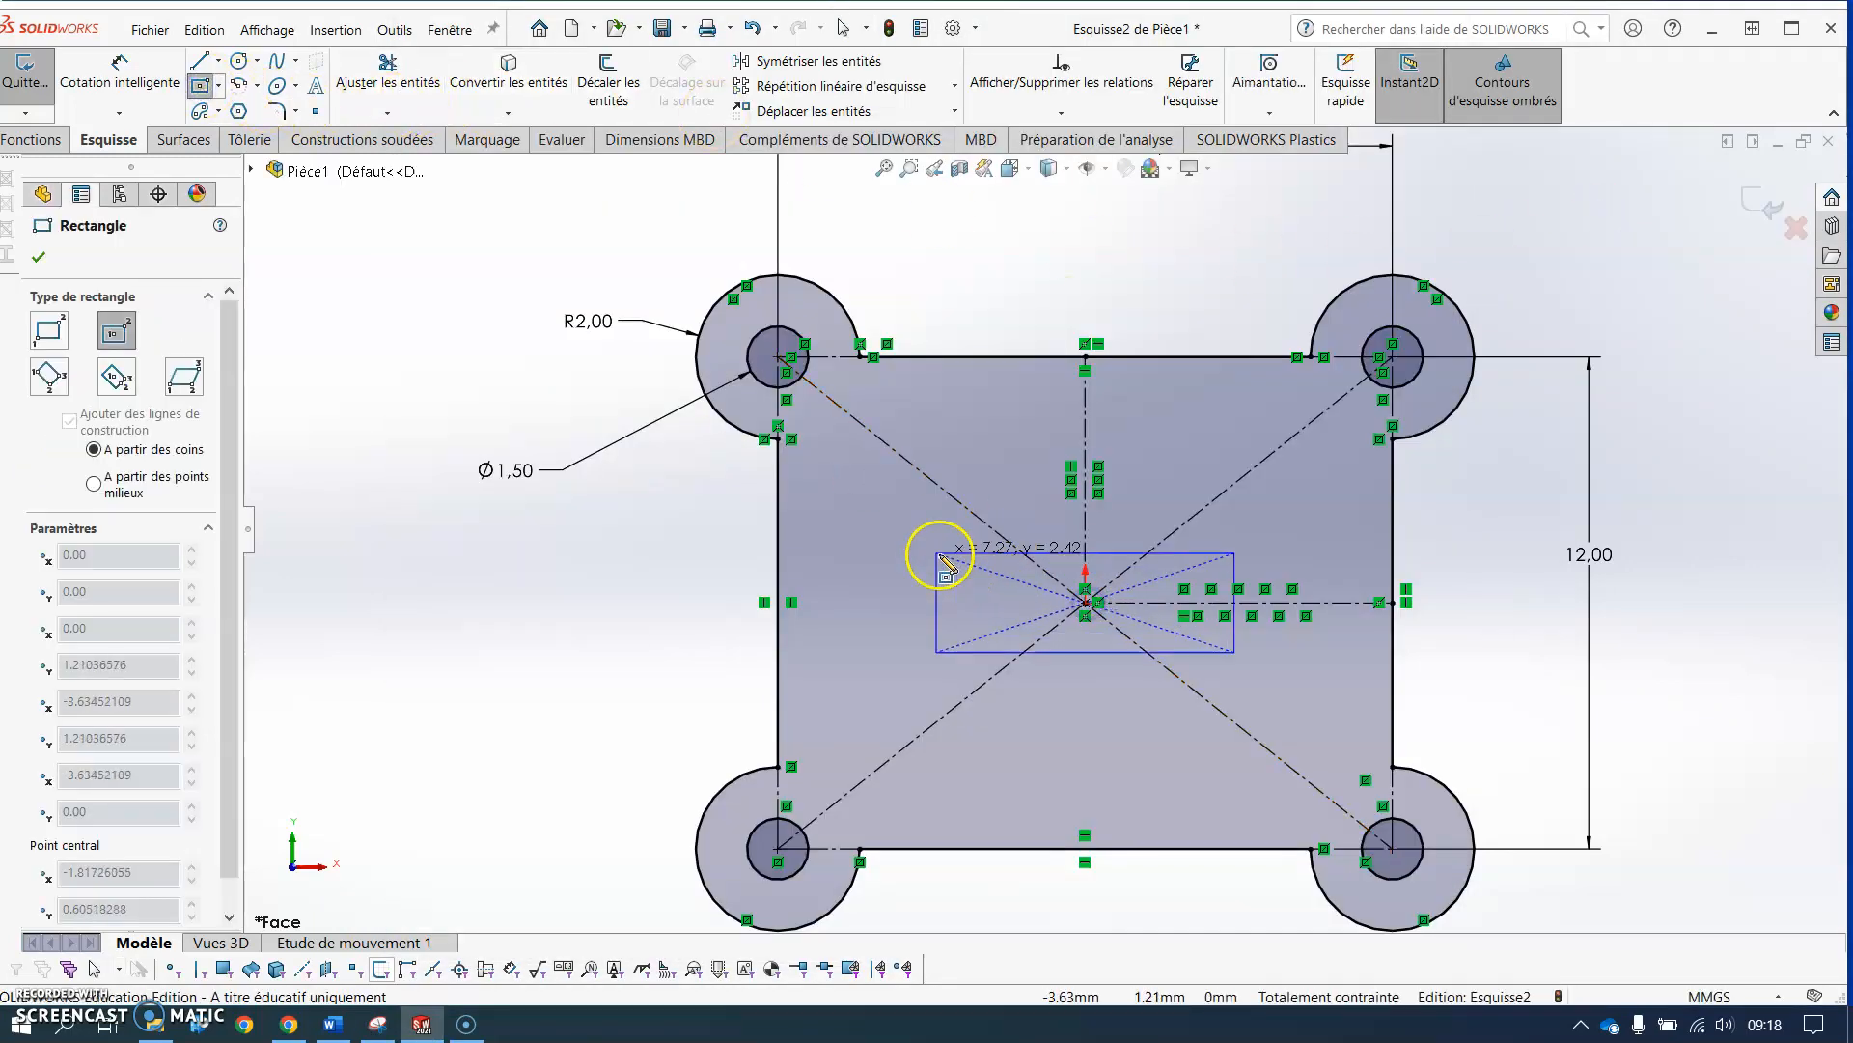
{"action": "left_click", "coordinate": [906, 529]}
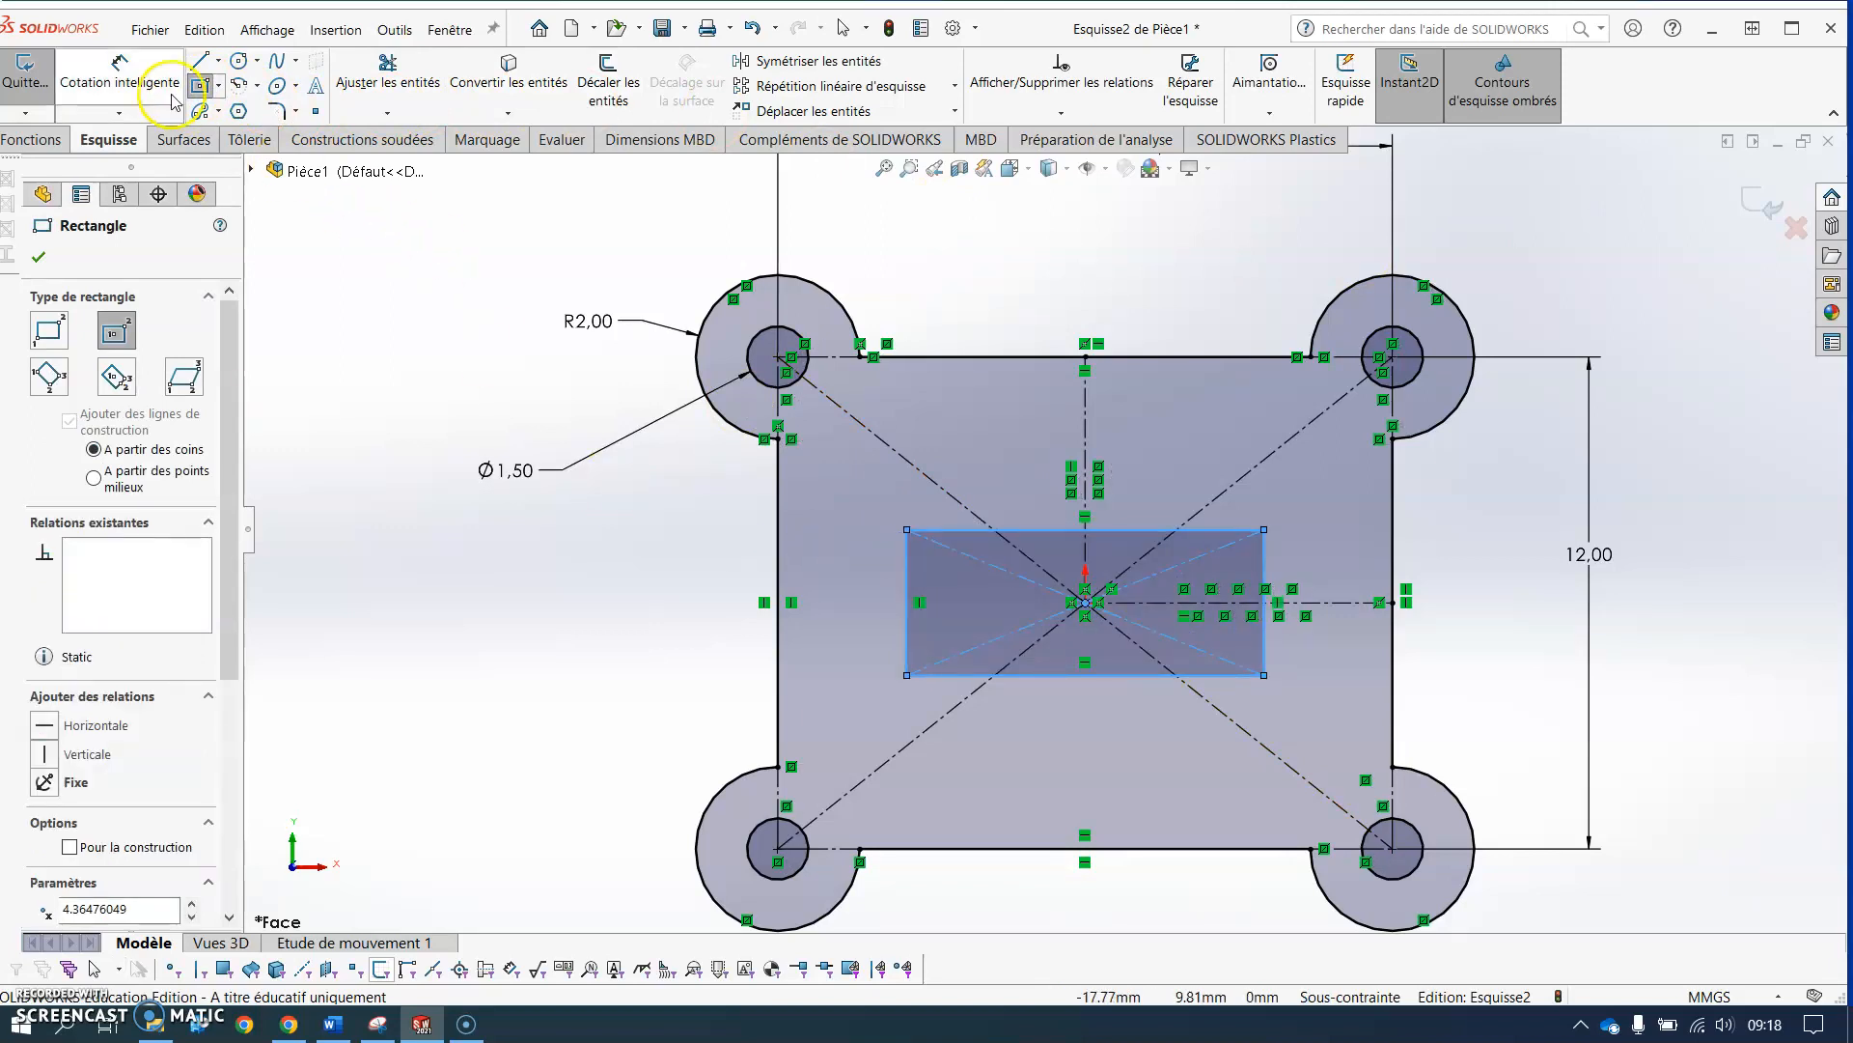
Step: Dimension the inner rectangle at 8 mm wide and 6 mm high
{"action": "left_click", "coordinate": [119, 70]}
{"action": "left_click", "coordinate": [1161, 675]}
{"action": "left_click", "coordinate": [1106, 904]}
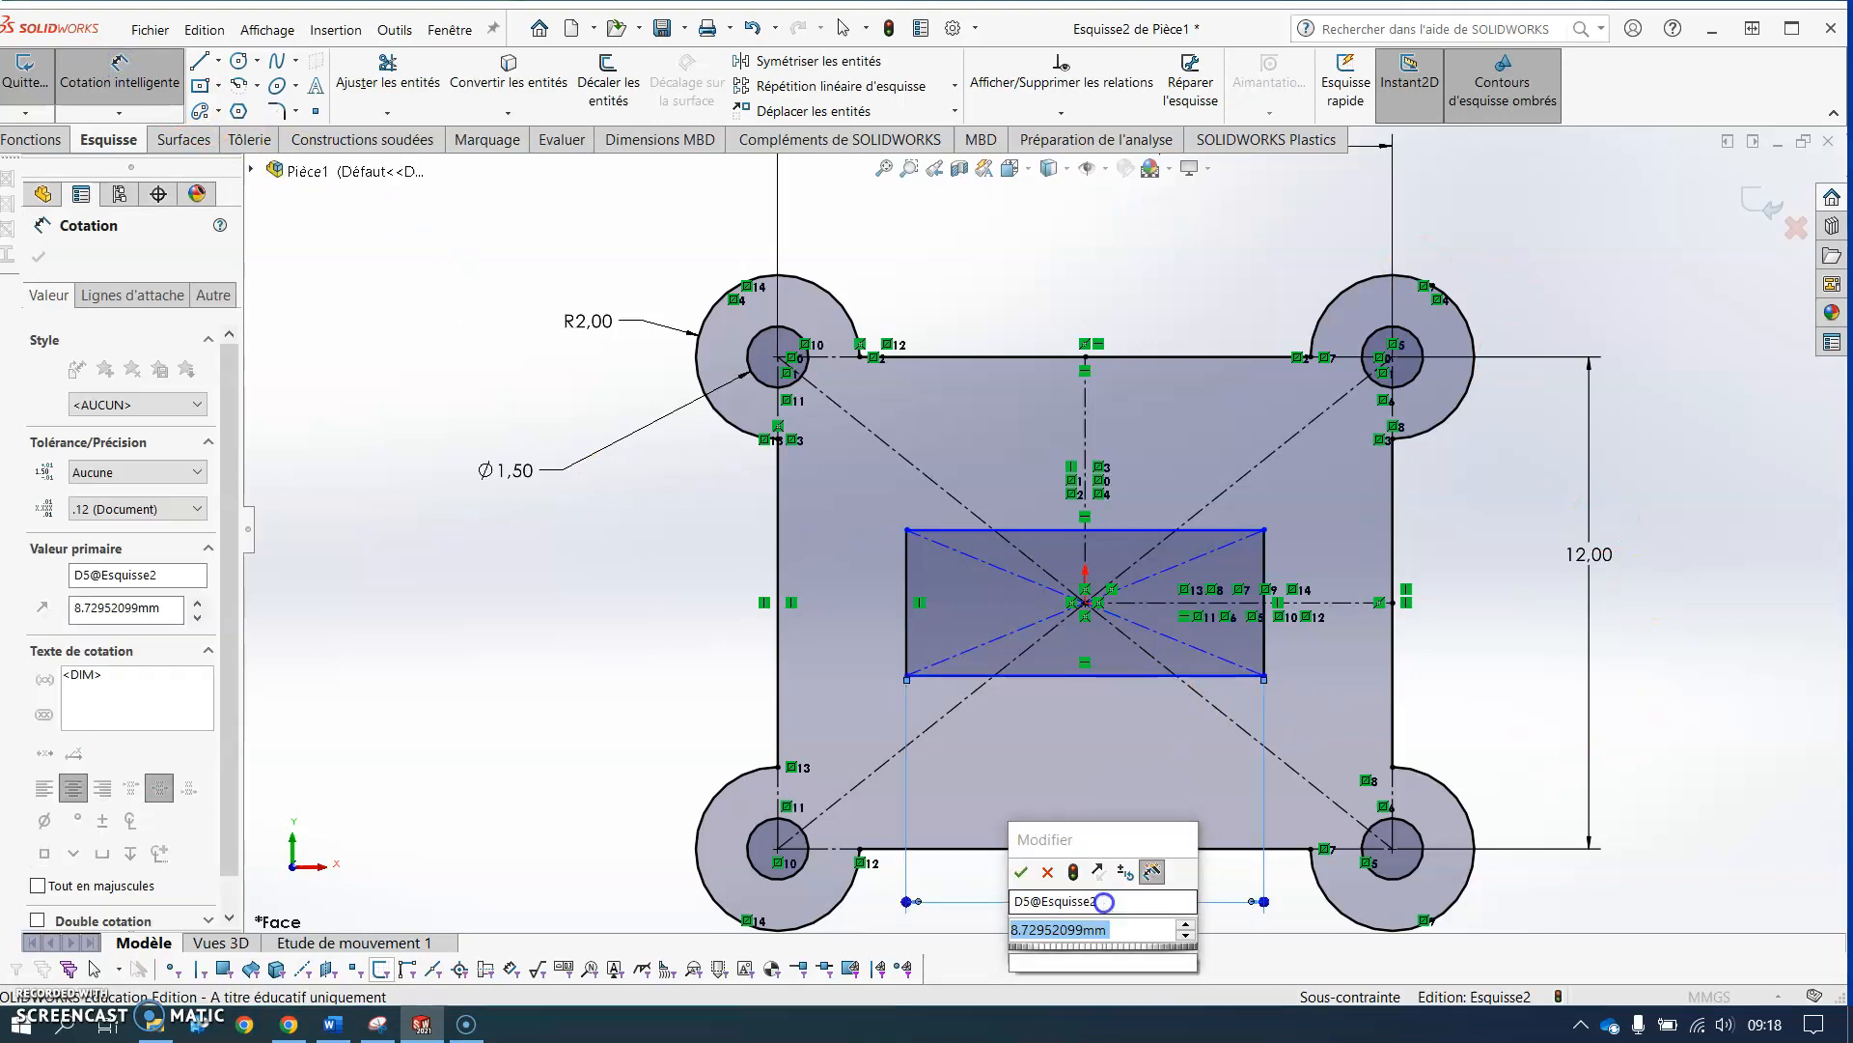
{"action": "type", "text": "8"}
{"action": "key", "text": "Return"}
{"action": "left_click", "coordinate": [922, 590]}
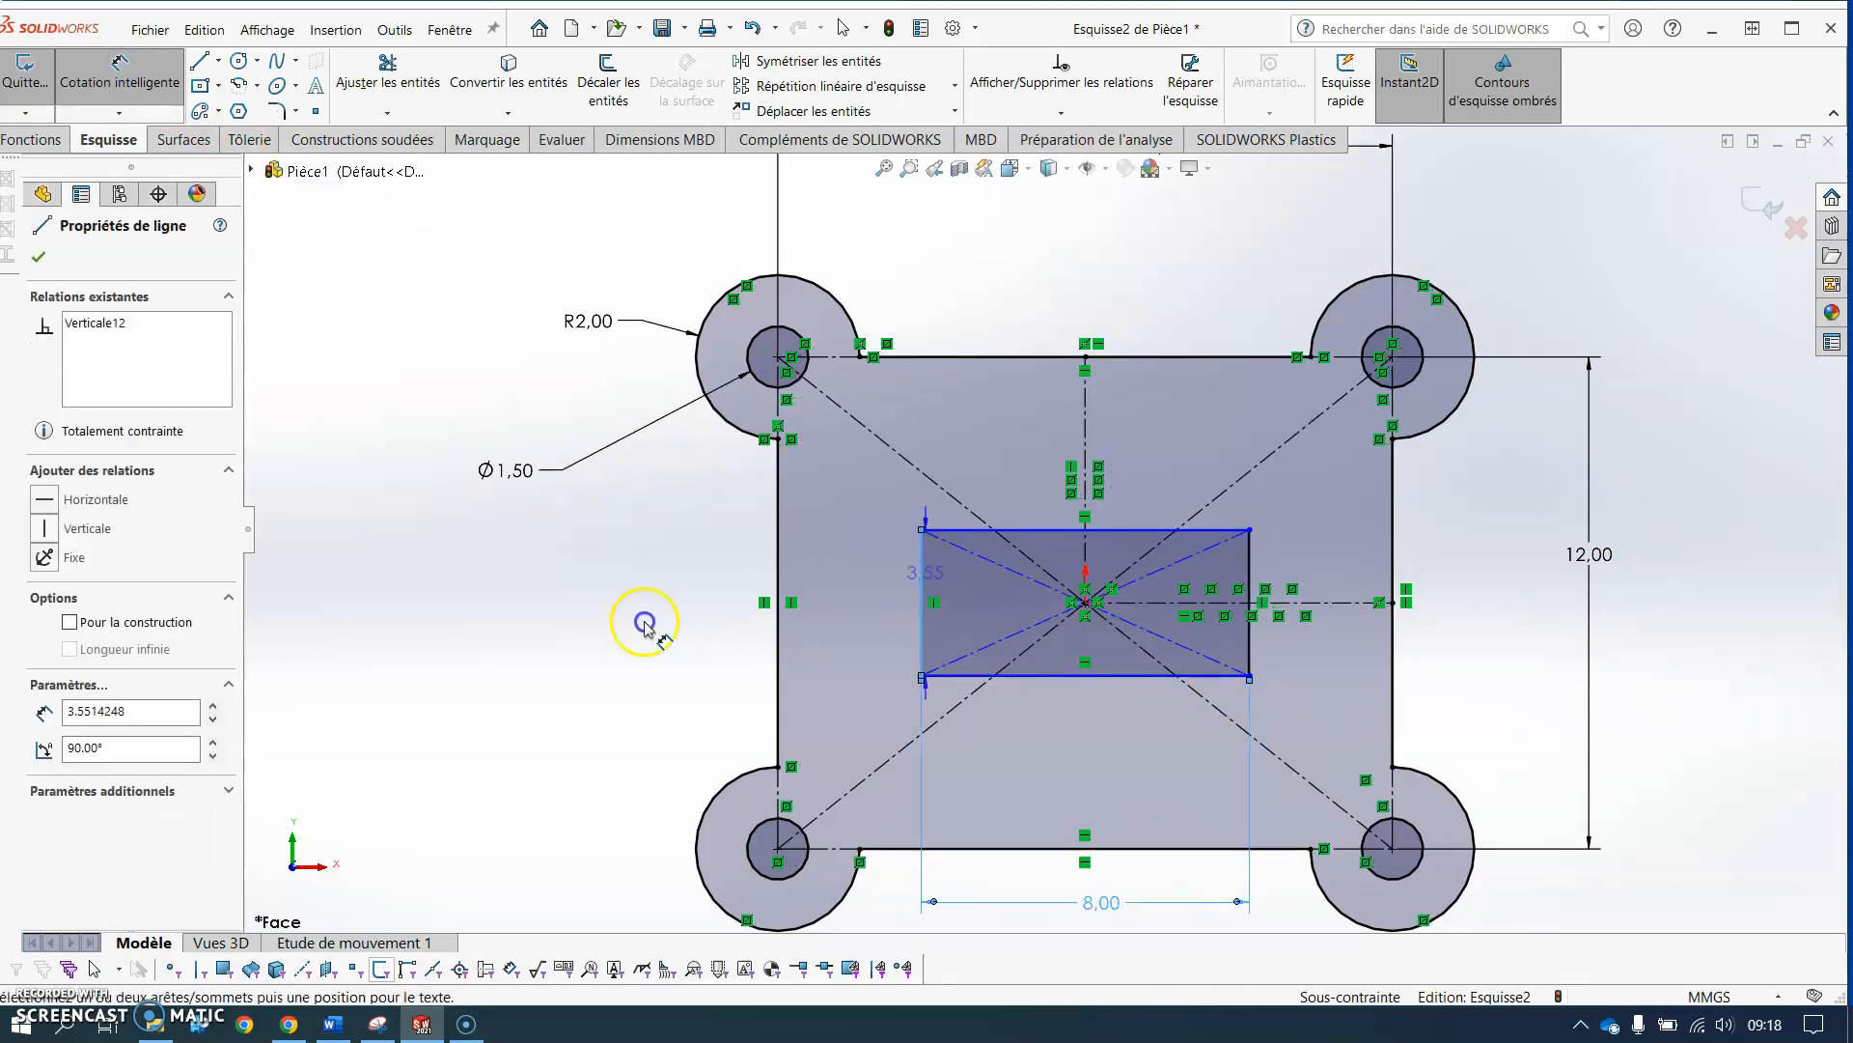
{"action": "left_click", "coordinate": [579, 584]}
{"action": "type", "text": "6"}
{"action": "key", "text": "Return"}
{"action": "key", "text": "Escape"}
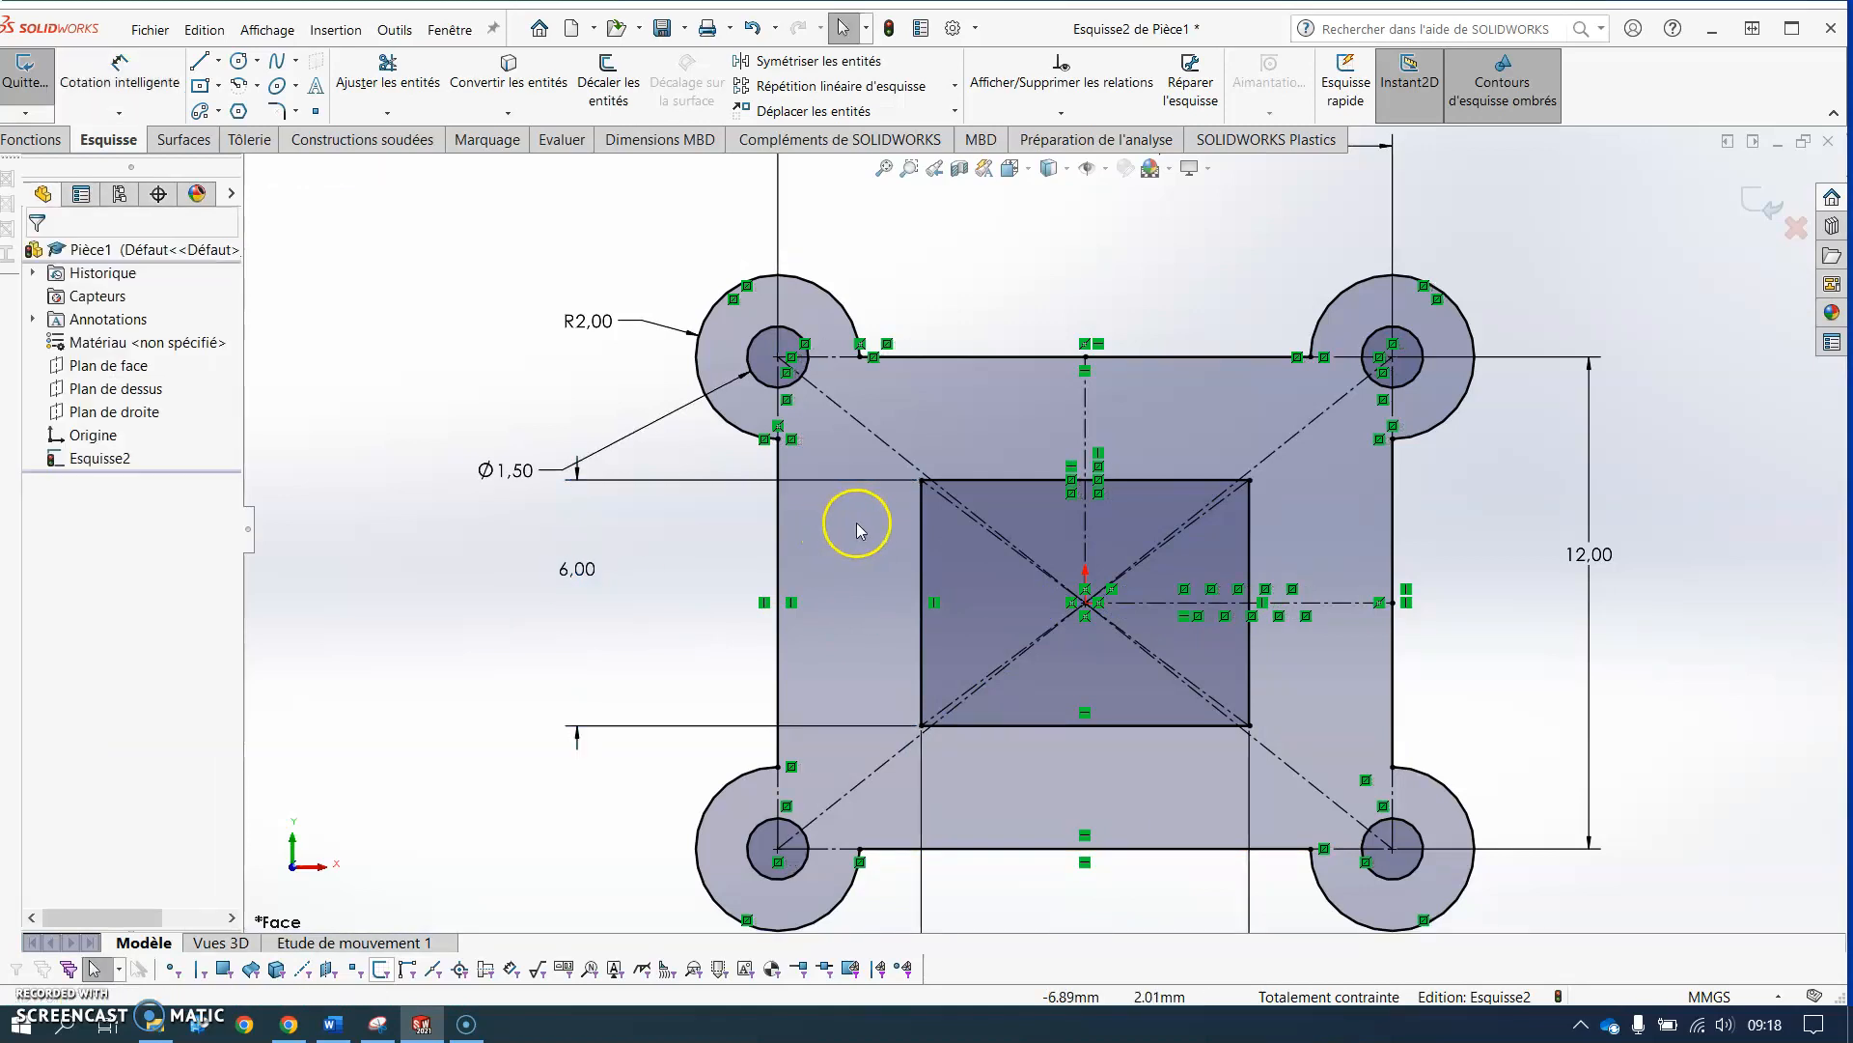
Step: Round all four corners of the inner rectangle with 0.75 mm sketch fillets
{"action": "left_click", "coordinate": [277, 110]}
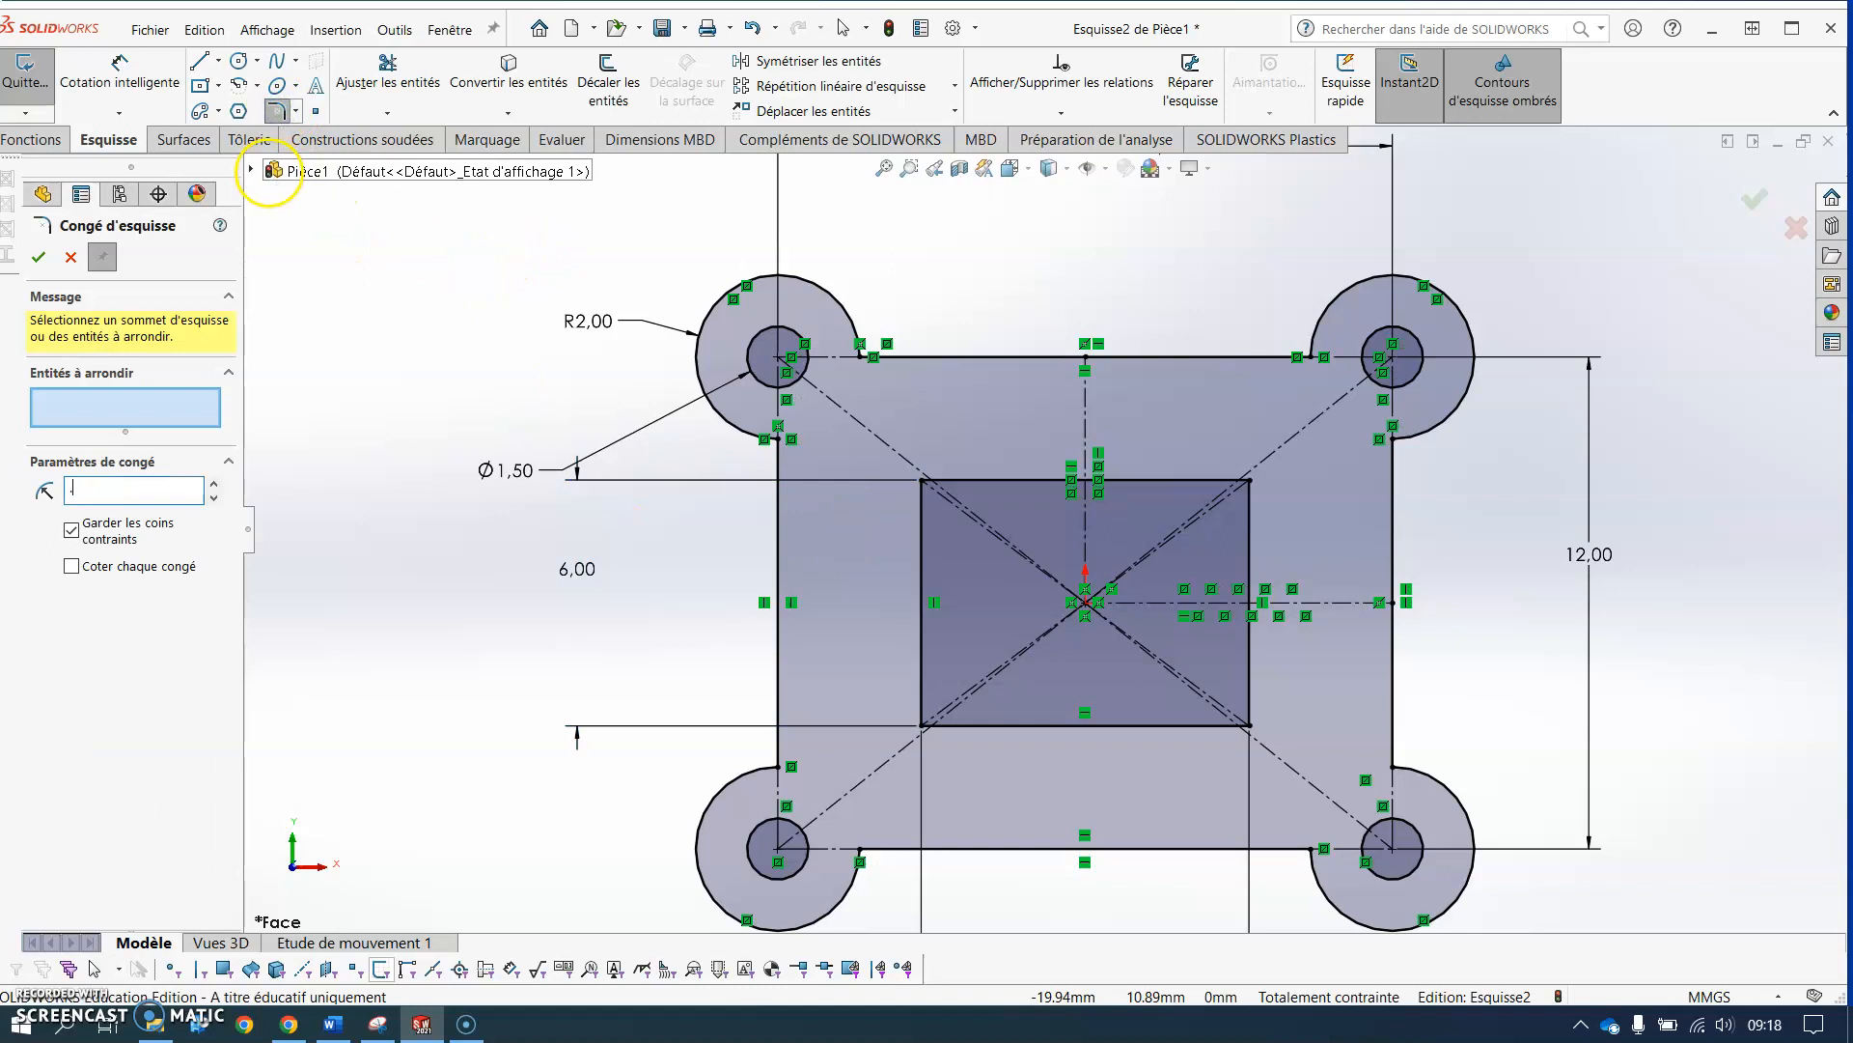
{"action": "left_click", "coordinate": [135, 397]}
{"action": "scroll", "coordinate": [959, 512], "scroll_direction": "down", "scroll_amount": 5}
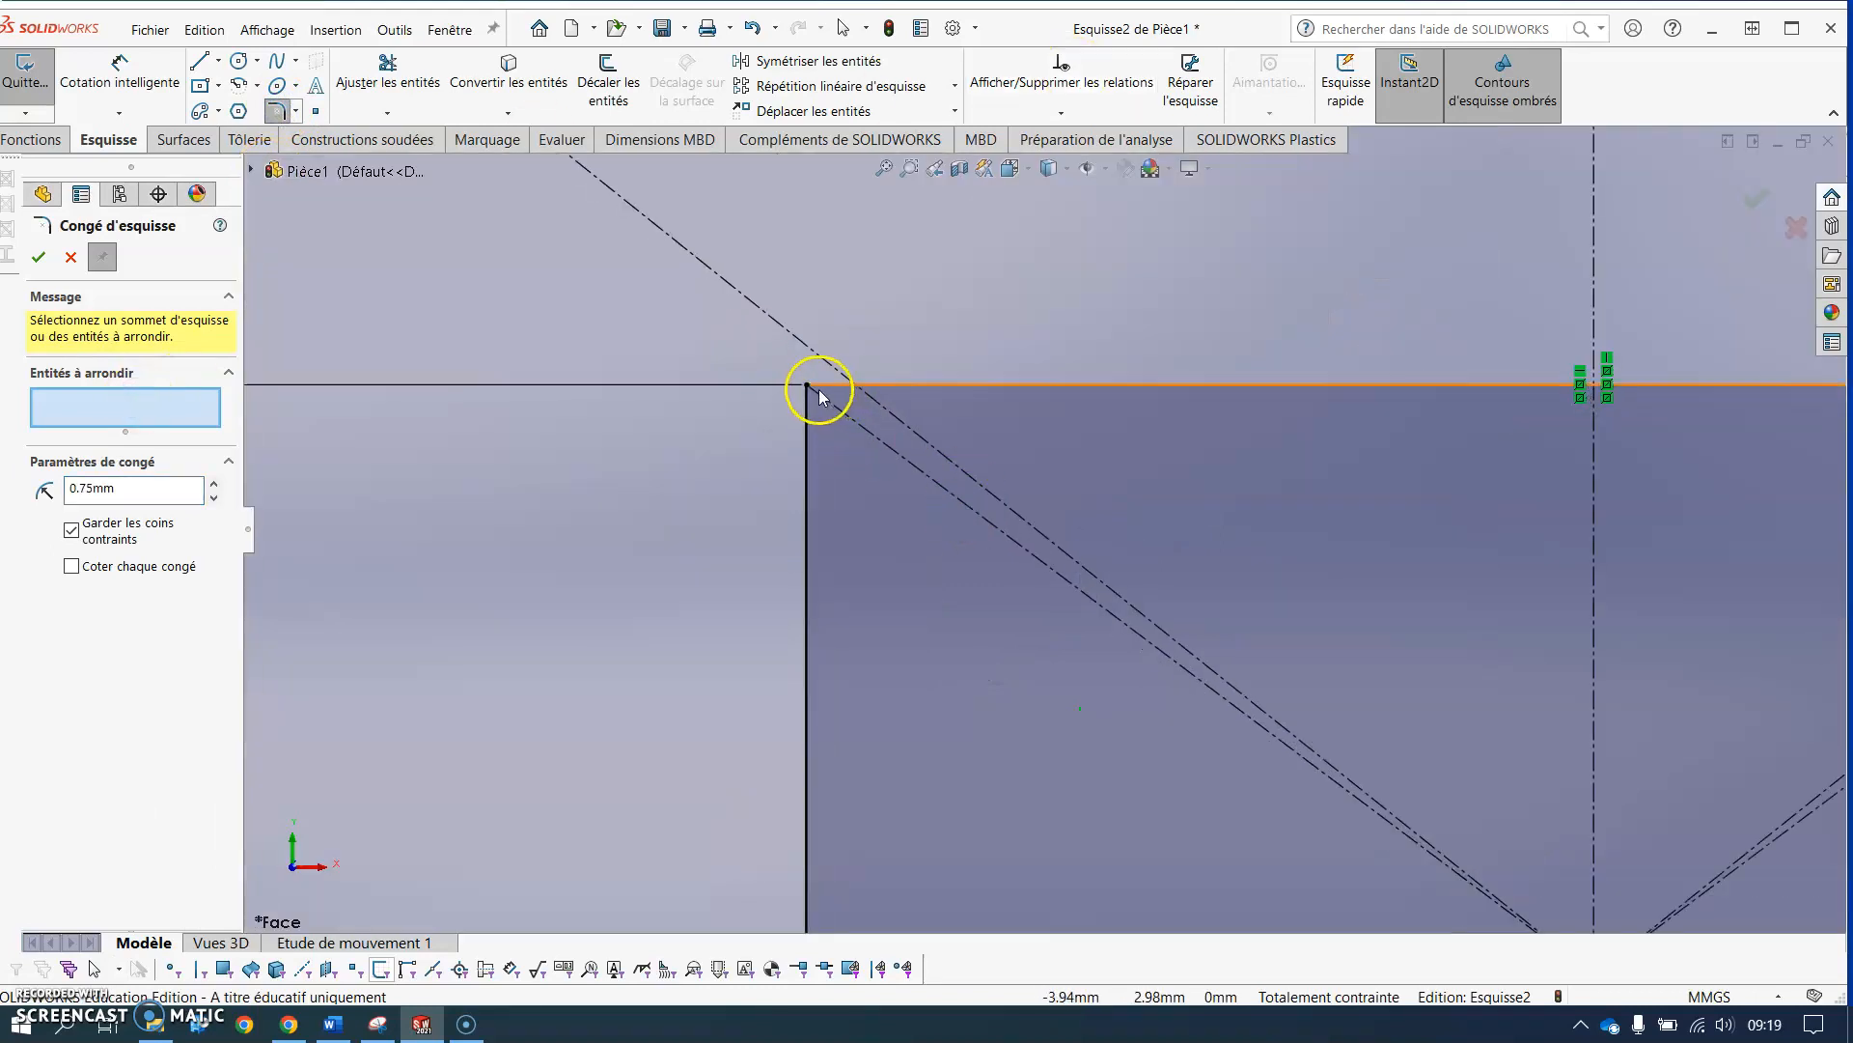
{"action": "left_click", "coordinate": [809, 385]}
{"action": "scroll", "coordinate": [1634, 600], "scroll_direction": "up", "scroll_amount": 5}
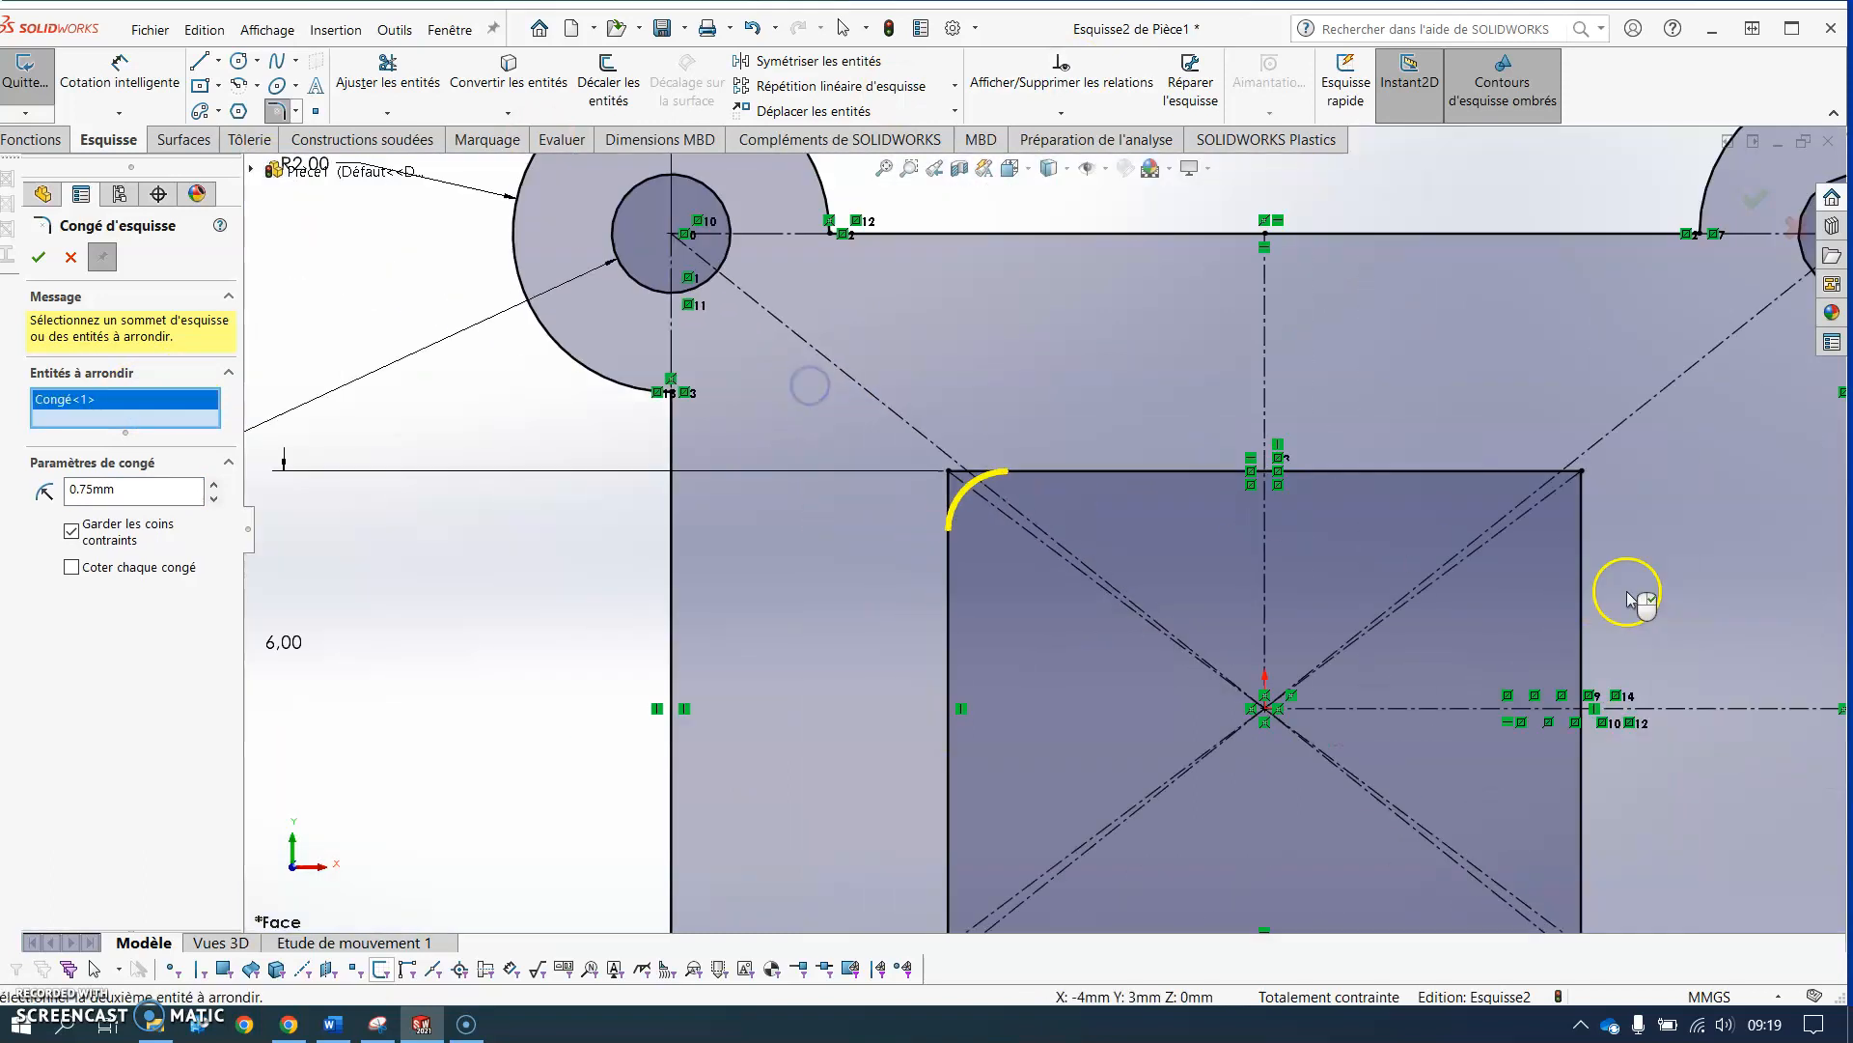
{"action": "scroll", "coordinate": [1336, 380], "scroll_direction": "down", "scroll_amount": 5}
{"action": "scroll", "coordinate": [1255, 289], "scroll_direction": "up", "scroll_amount": 1}
{"action": "left_click", "coordinate": [1046, 256]}
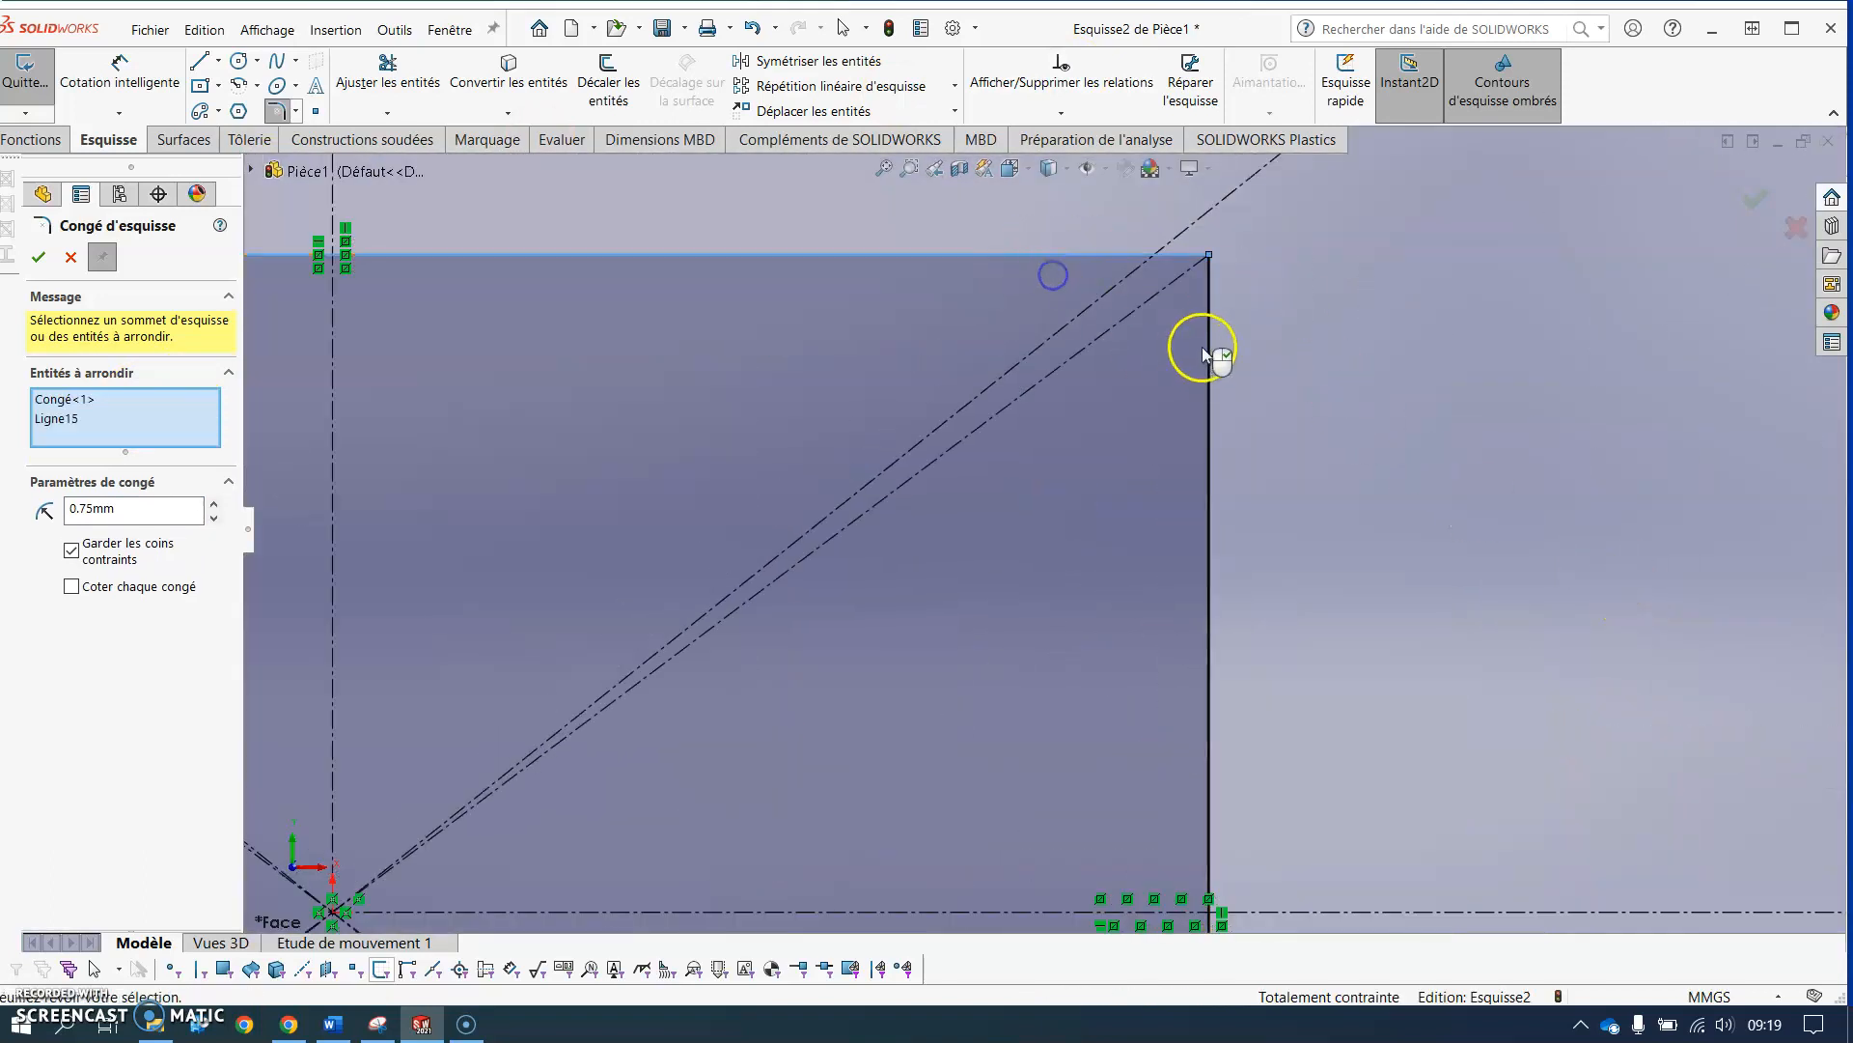
{"action": "left_click", "coordinate": [1211, 350]}
{"action": "scroll", "coordinate": [1197, 579], "scroll_direction": "up", "scroll_amount": 5}
{"action": "scroll", "coordinate": [1023, 627], "scroll_direction": "down", "scroll_amount": 5}
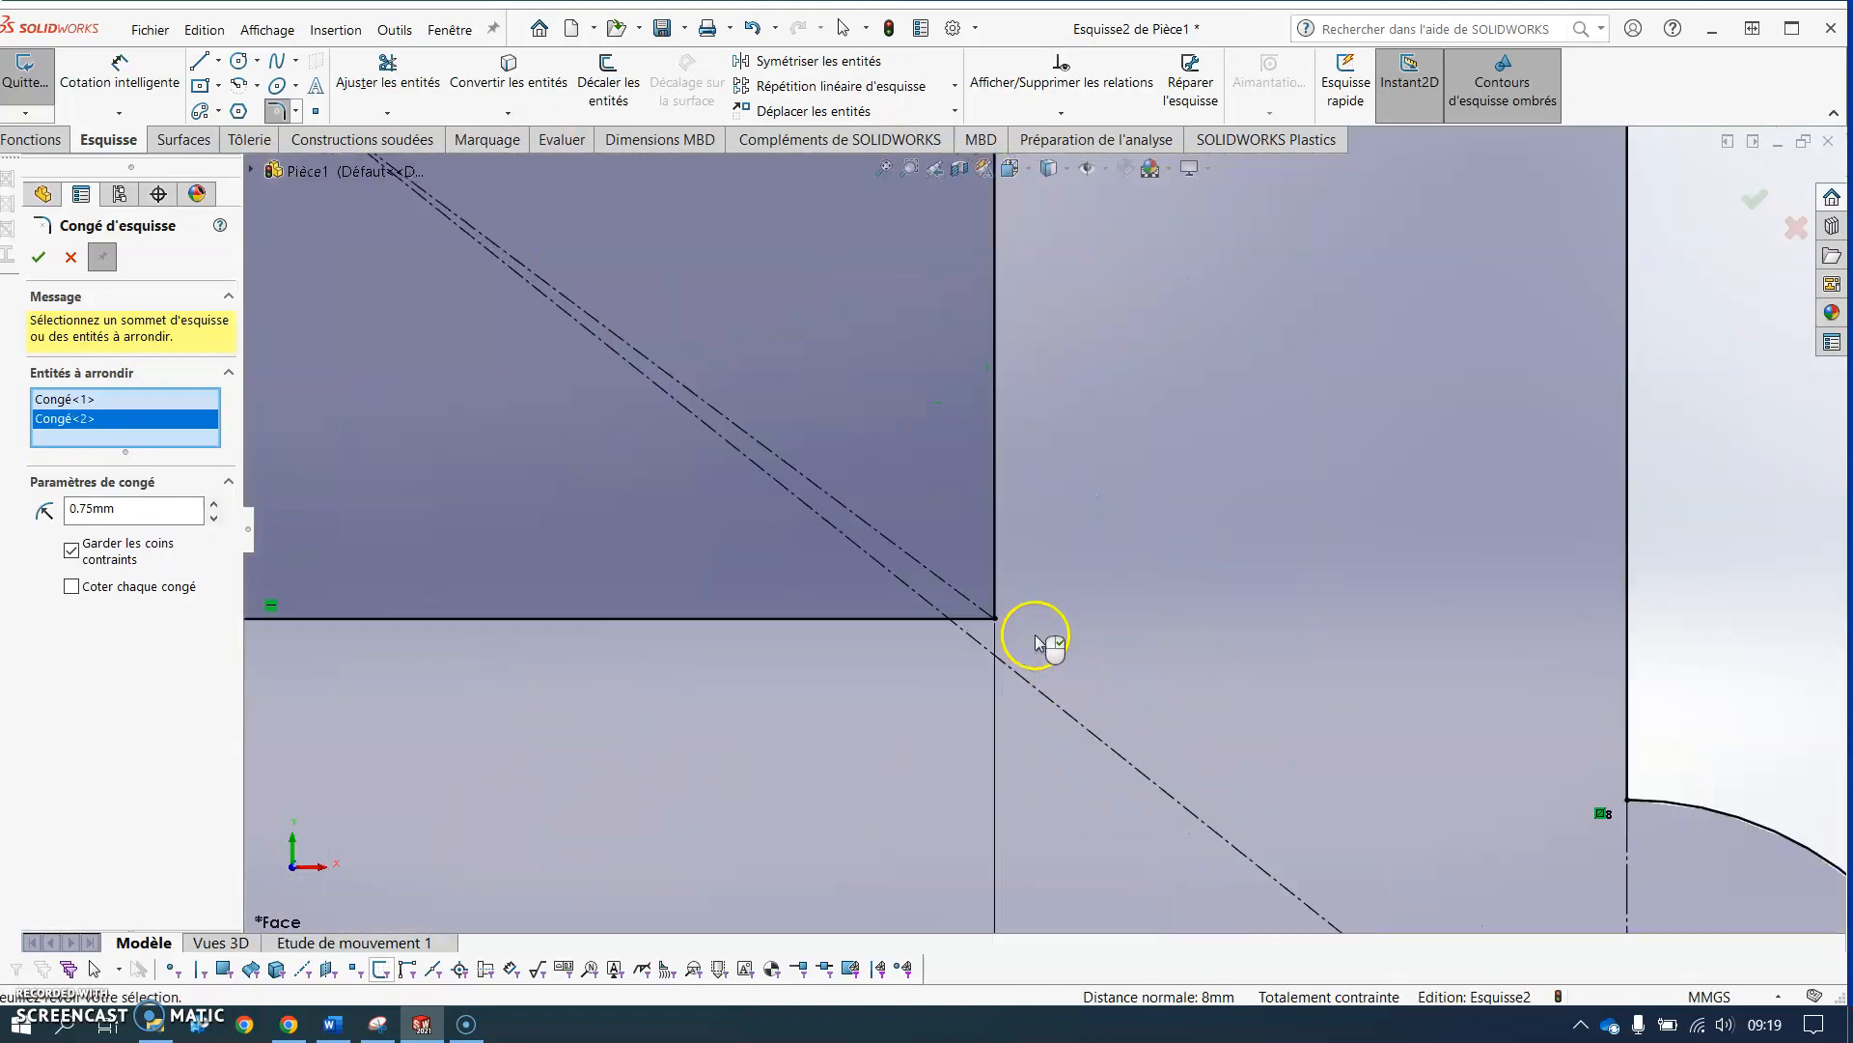
{"action": "left_click", "coordinate": [990, 613]}
{"action": "scroll", "coordinate": [654, 538], "scroll_direction": "up", "scroll_amount": 5}
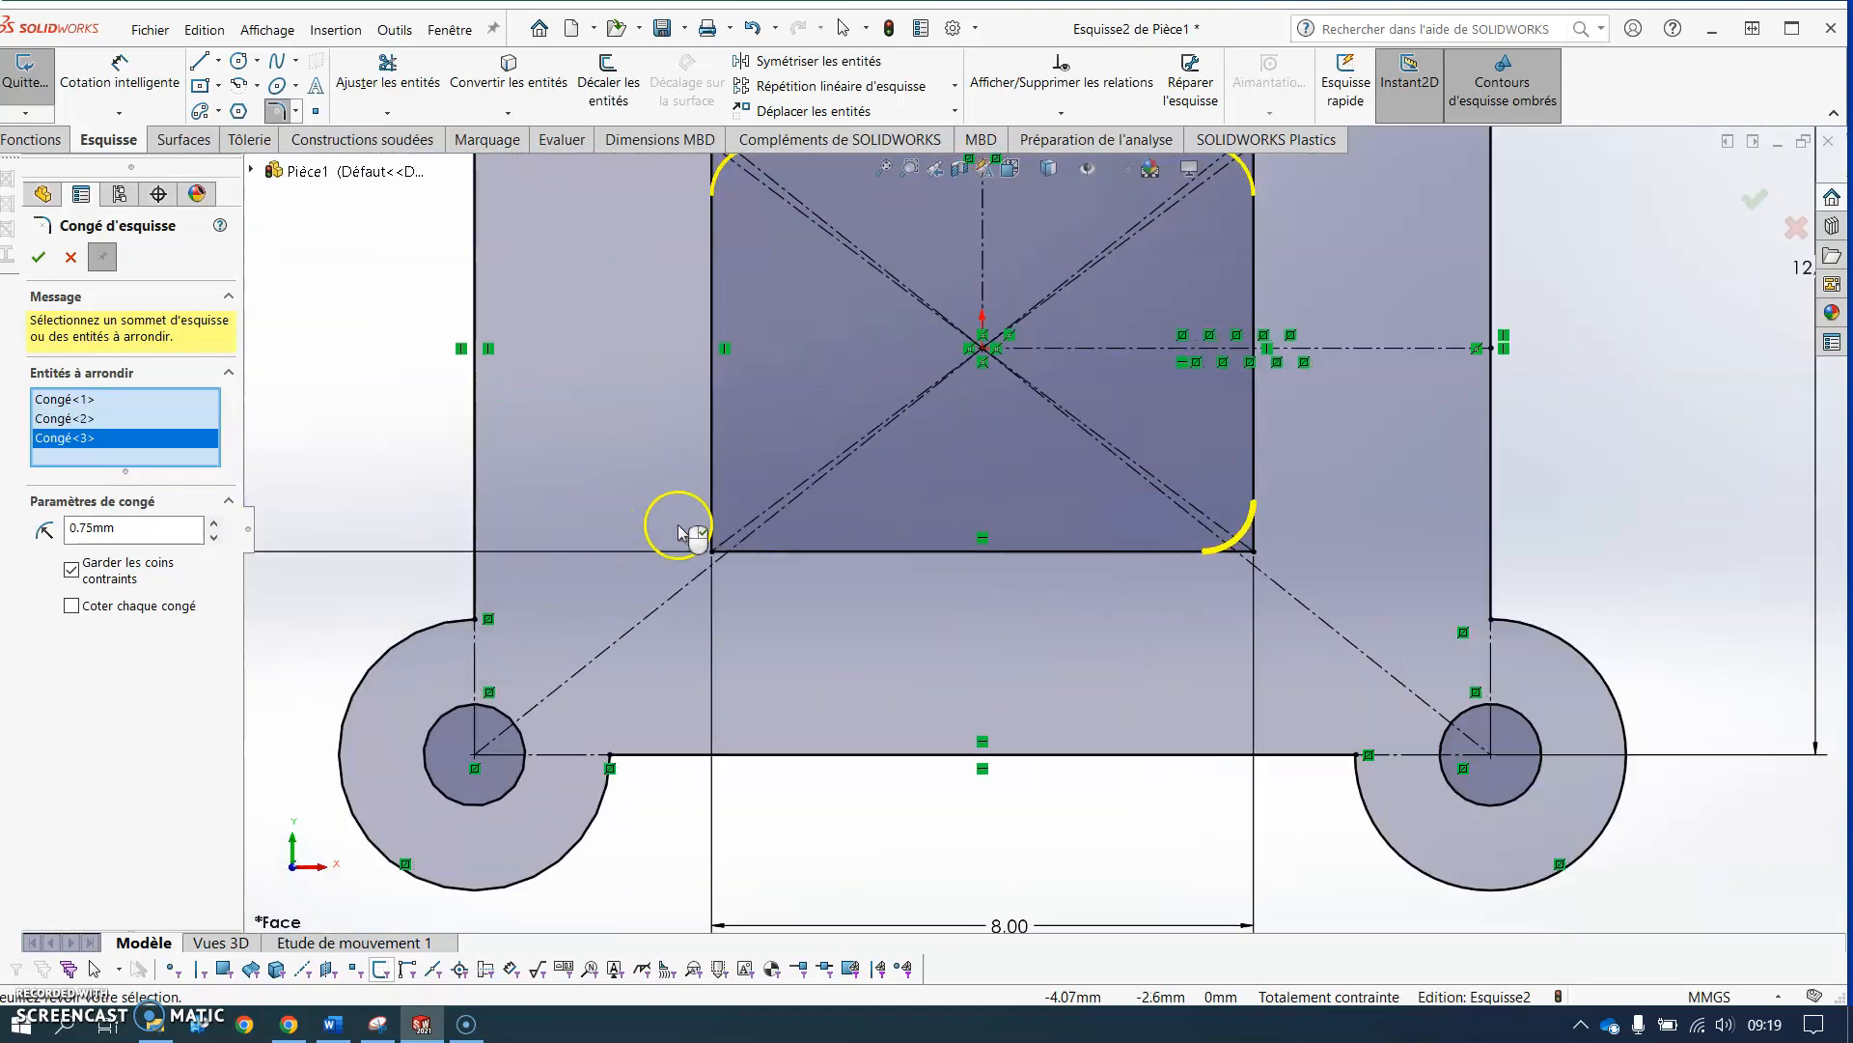
{"action": "scroll", "coordinate": [691, 579], "scroll_direction": "down", "scroll_amount": 5}
{"action": "left_click", "coordinate": [623, 612]}
{"action": "scroll", "coordinate": [1303, 410], "scroll_direction": "up", "scroll_amount": 5}
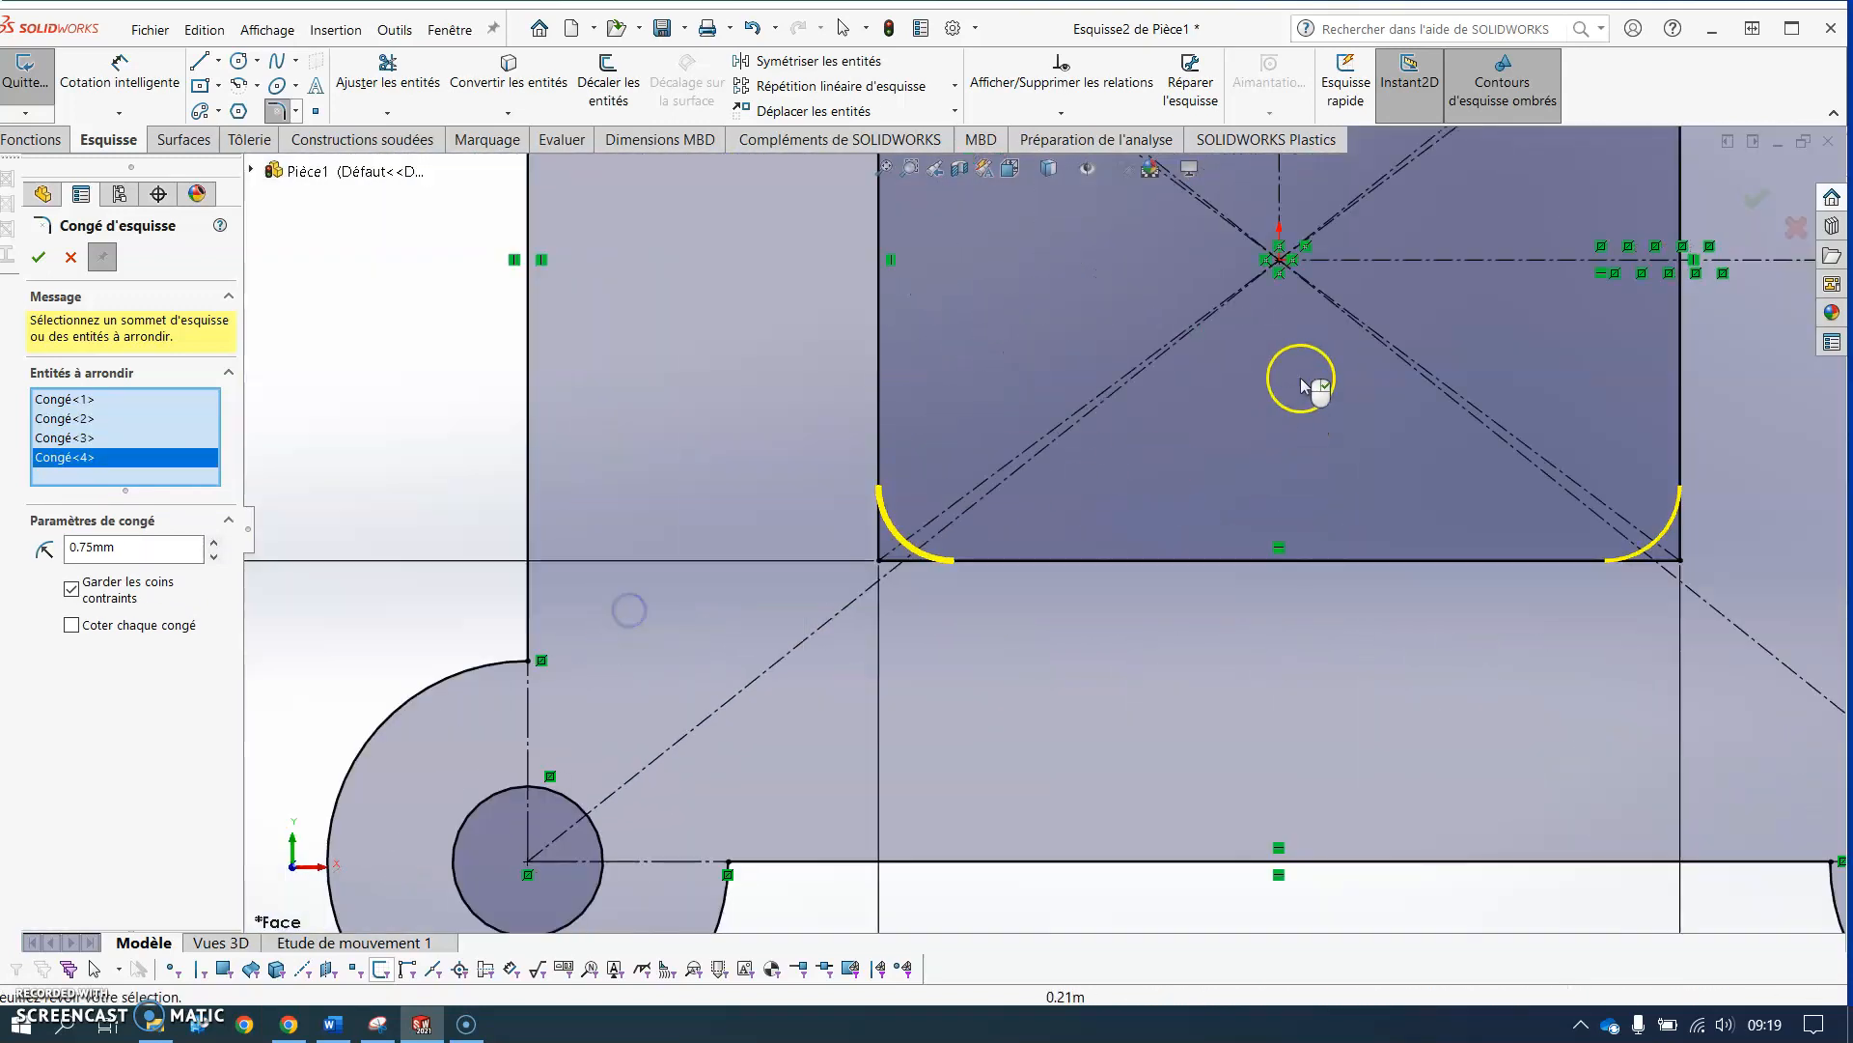
{"action": "left_click", "coordinate": [38, 257]}
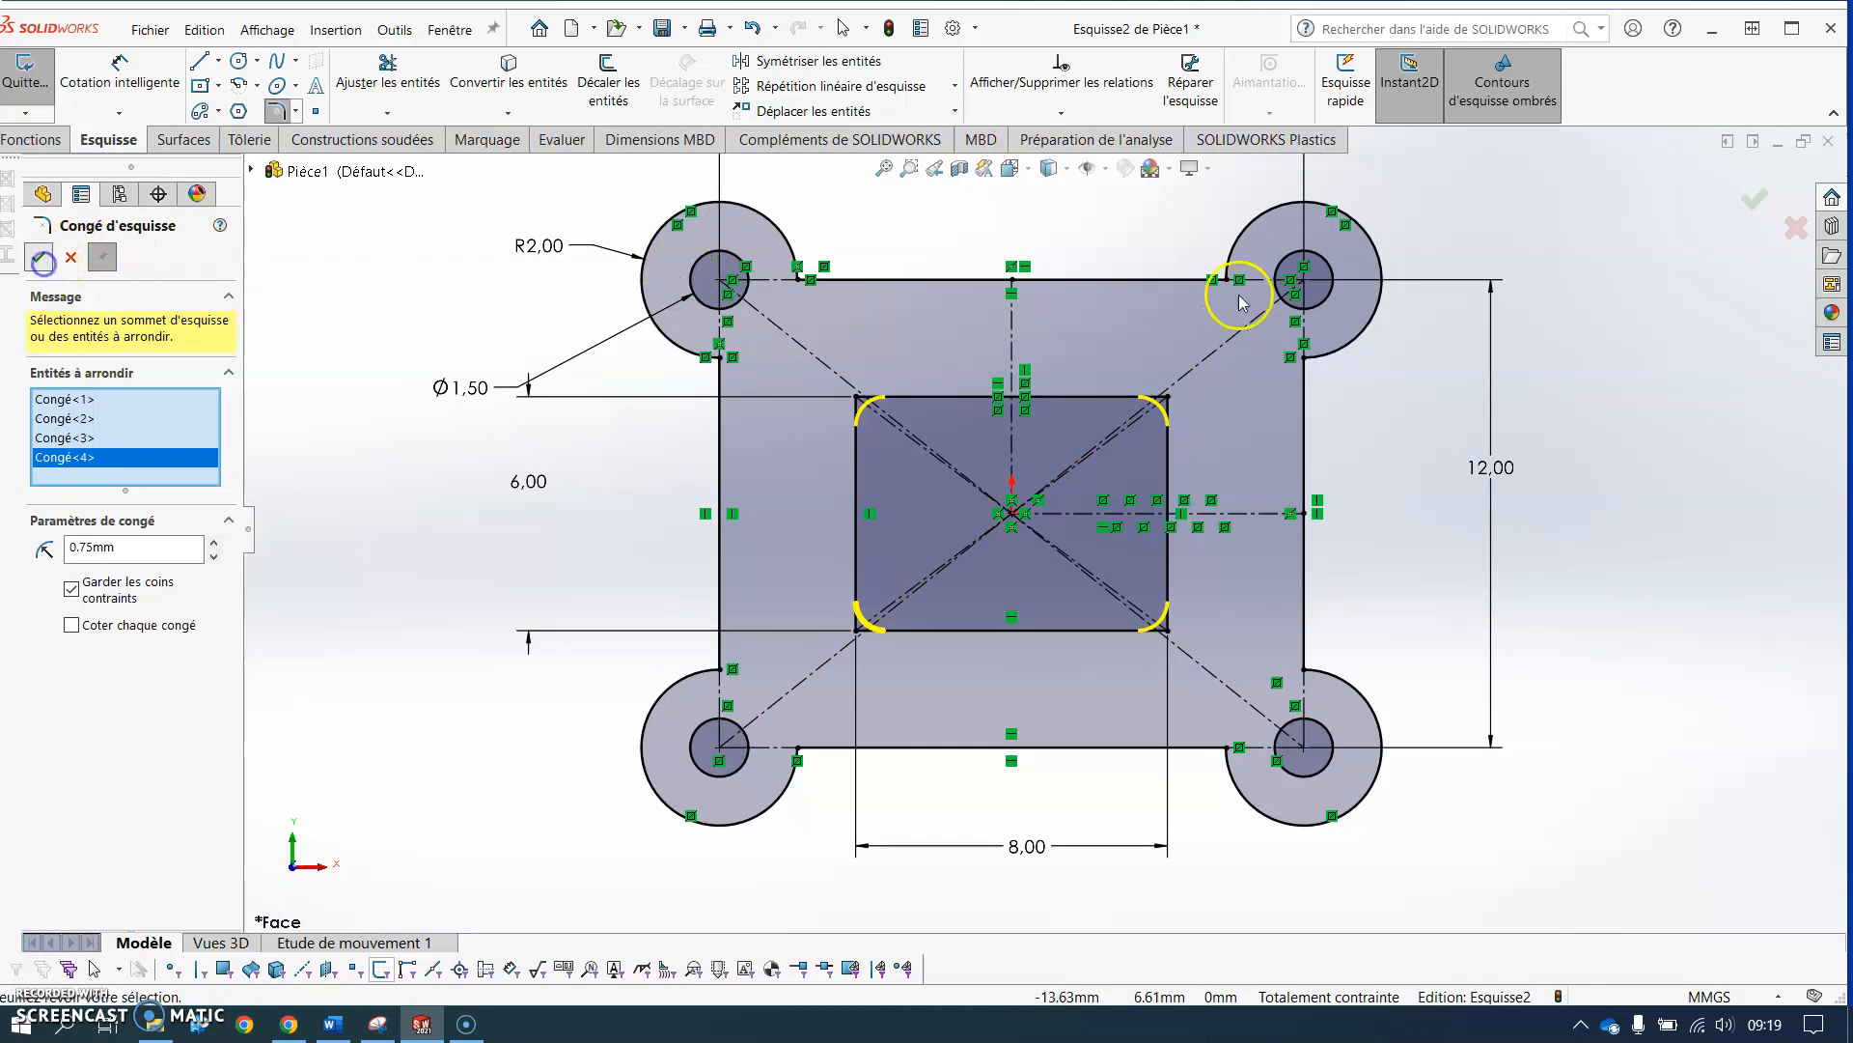
{"action": "left_click", "coordinate": [1755, 200]}
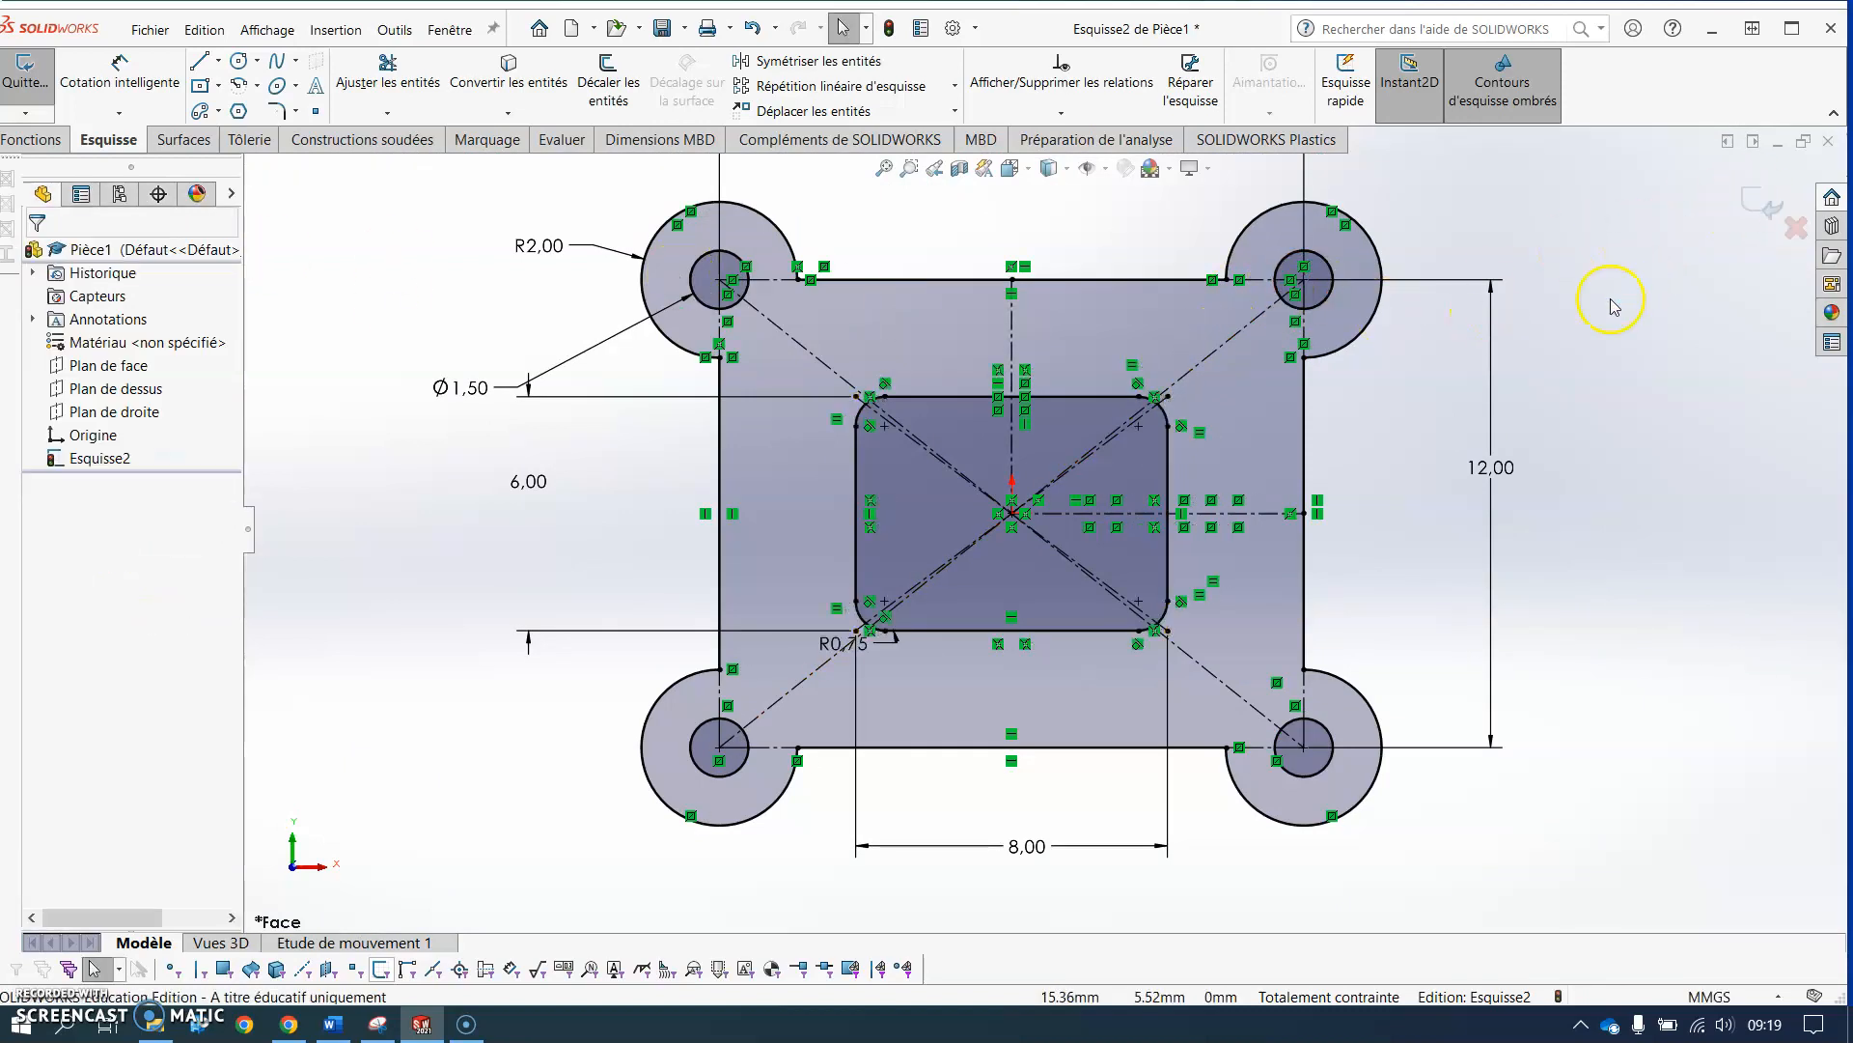